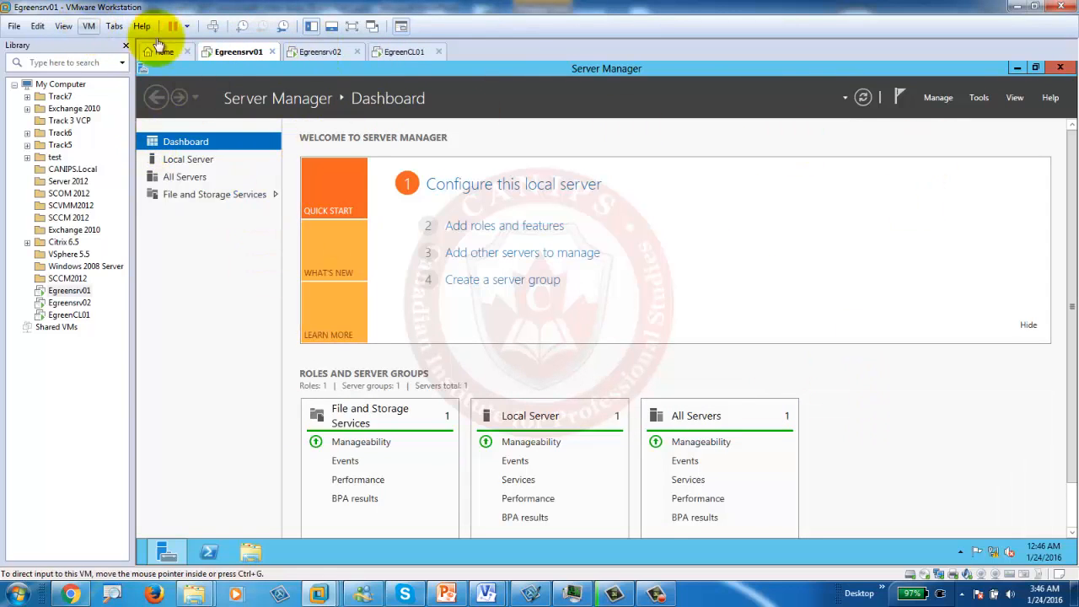
Step: Take a snapshot of the Egreensrv01 virtual machine named Base Image1
click(229, 55)
click(89, 26)
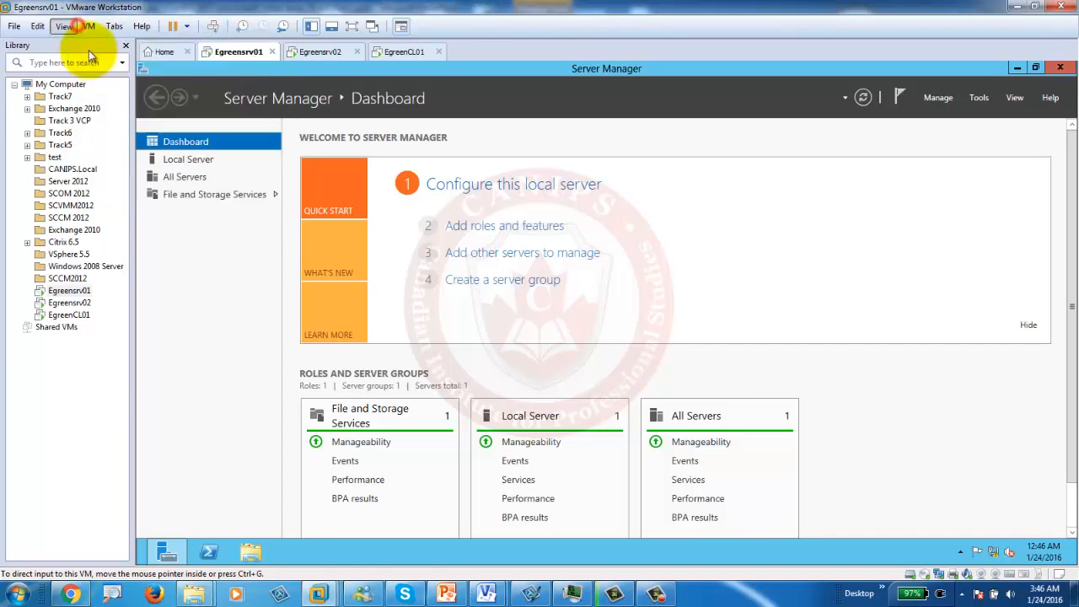
mouse_move(132, 165)
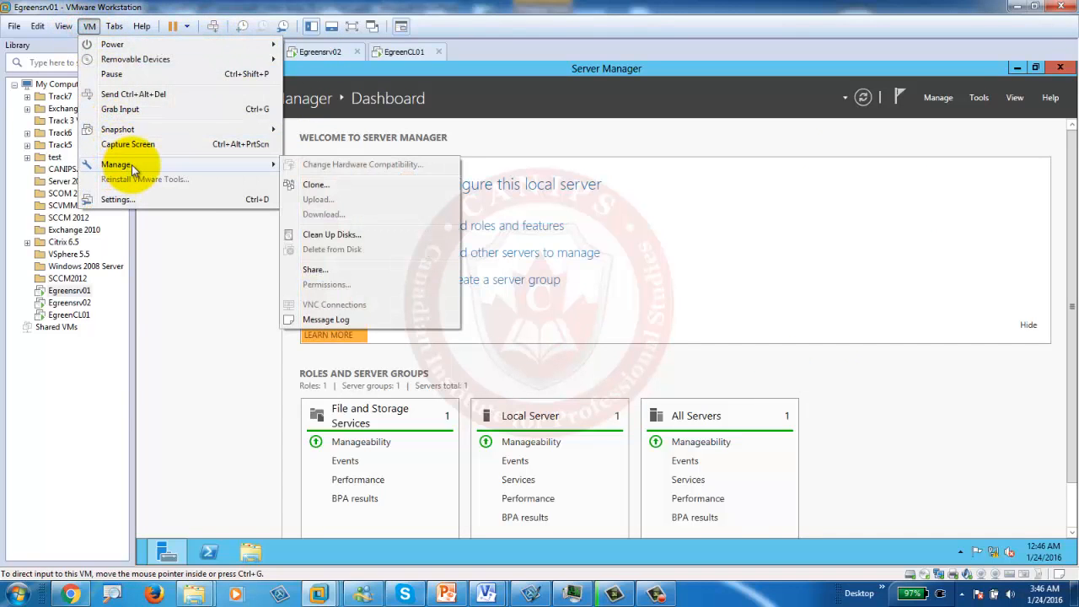
mouse_move(128, 134)
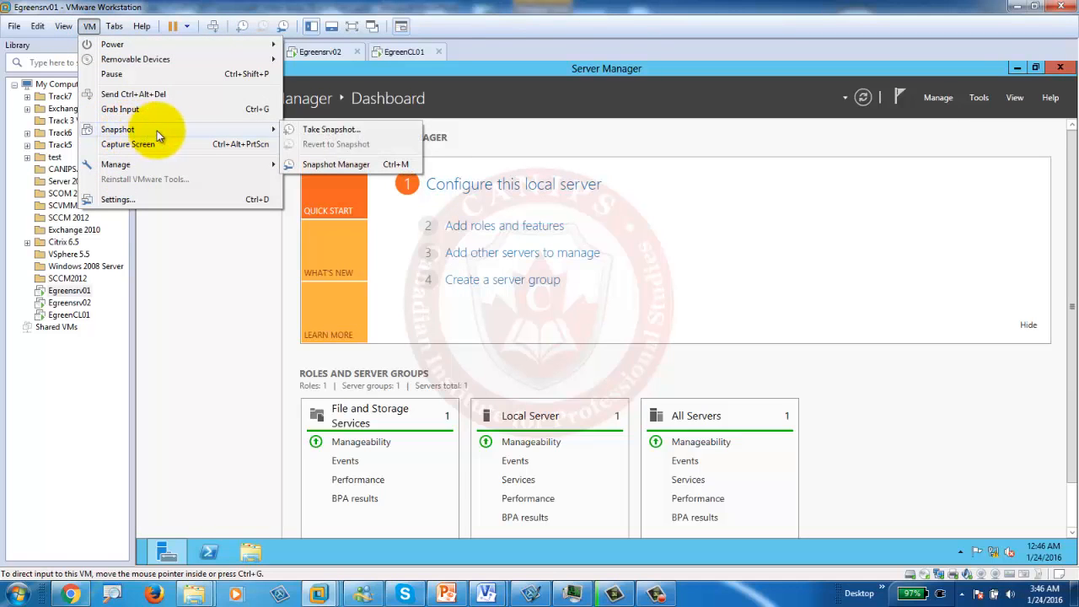
click(331, 129)
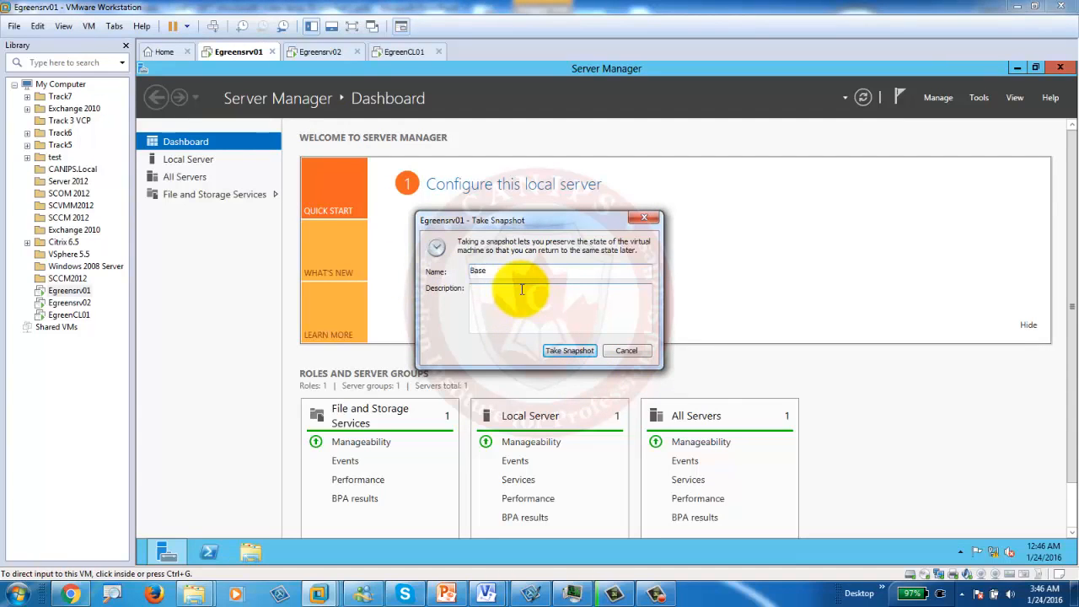
click(569, 350)
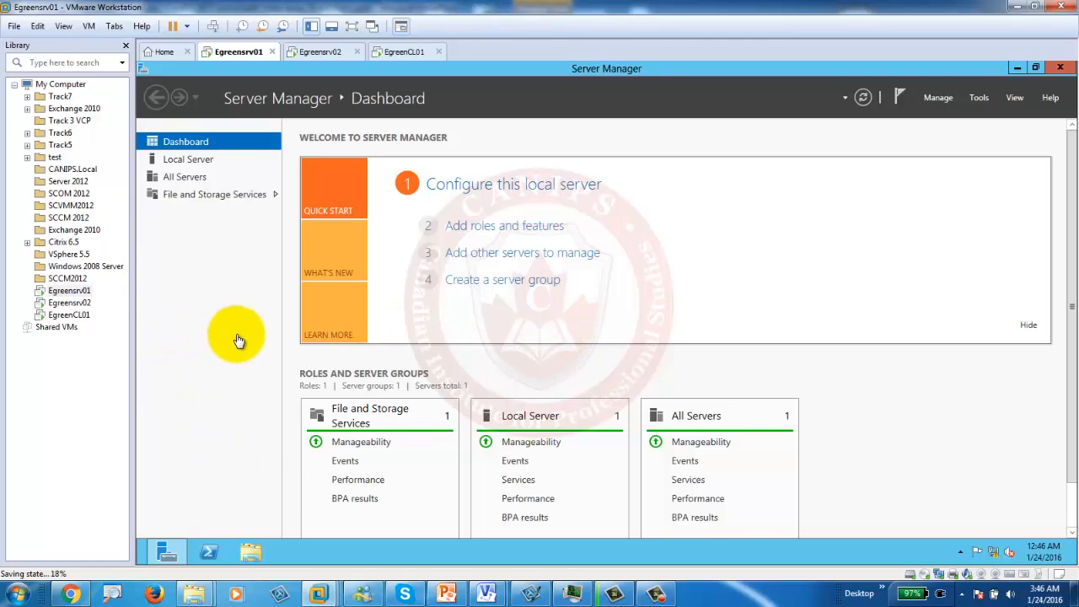
click(308, 53)
click(404, 53)
click(239, 52)
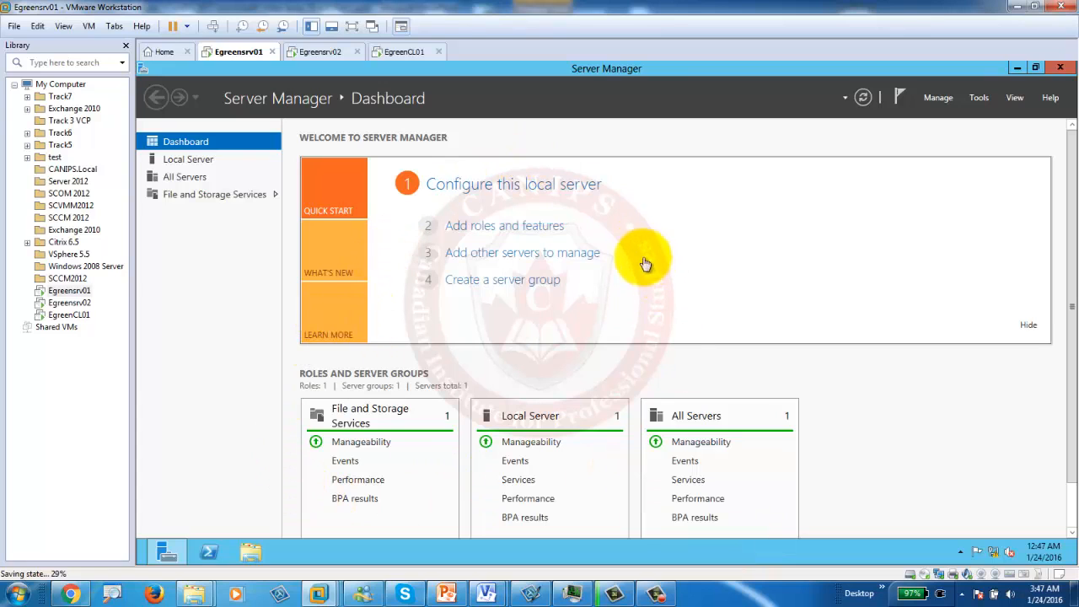
click(87, 26)
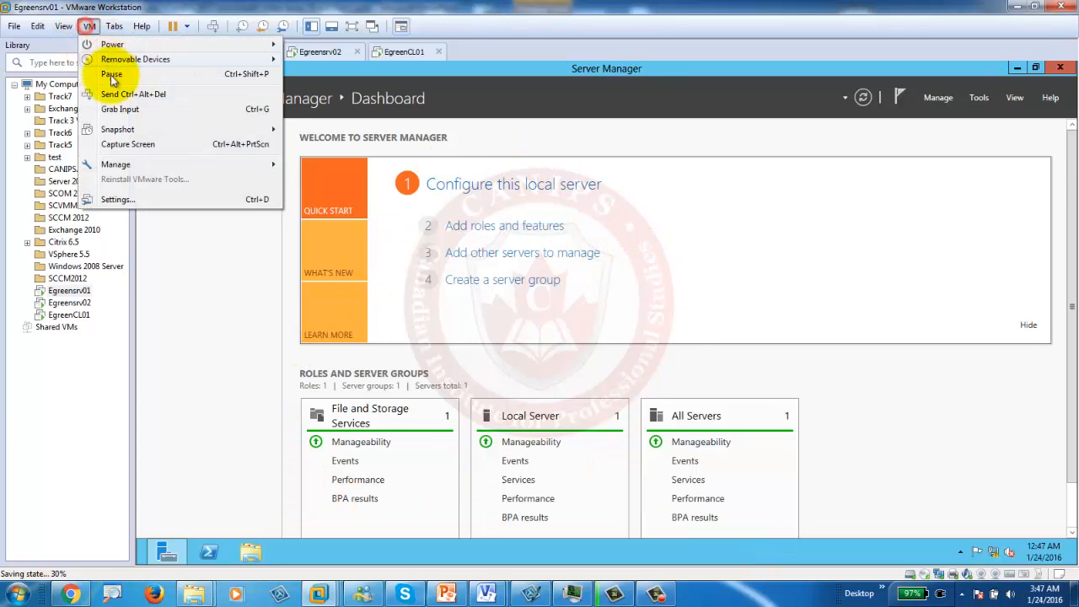
mouse_move(160, 129)
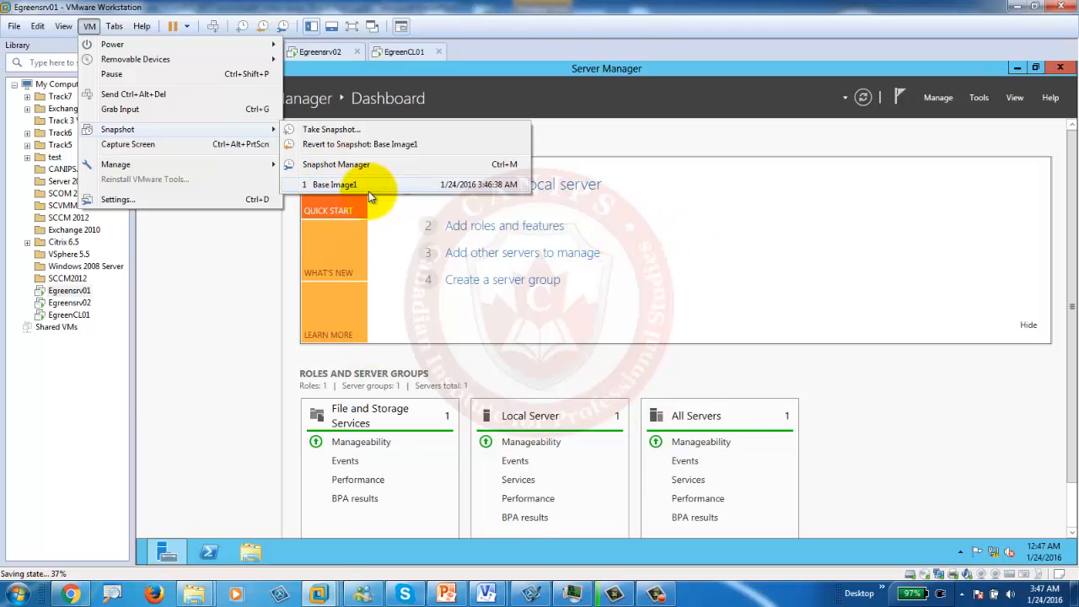
click(244, 286)
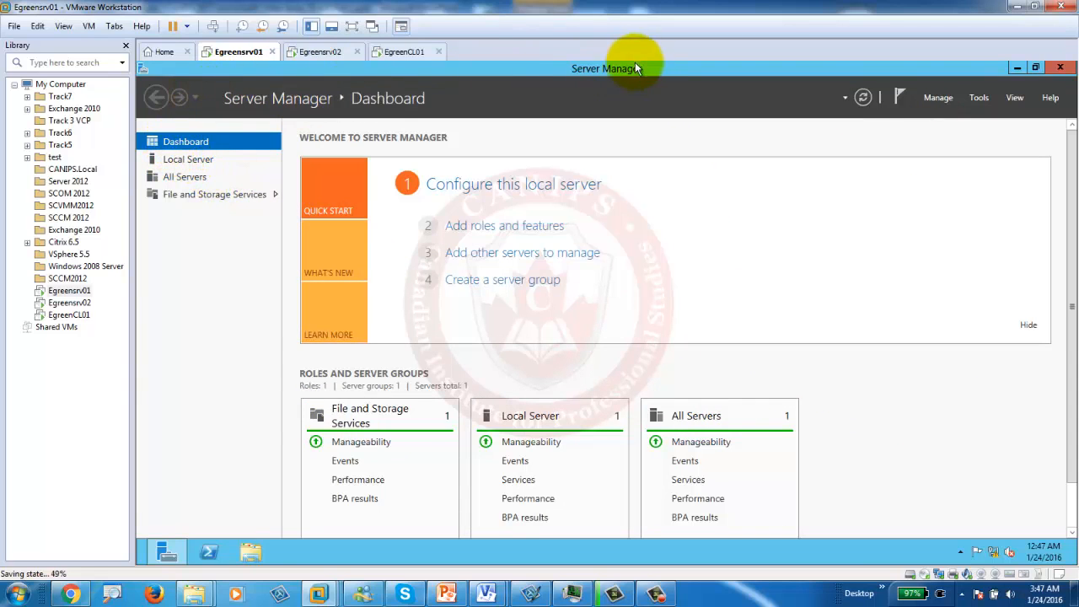
Step: Close and reopen Server Manager, dismissing the inventory-still-collecting notices when launching Add Roles and Features
click(1060, 67)
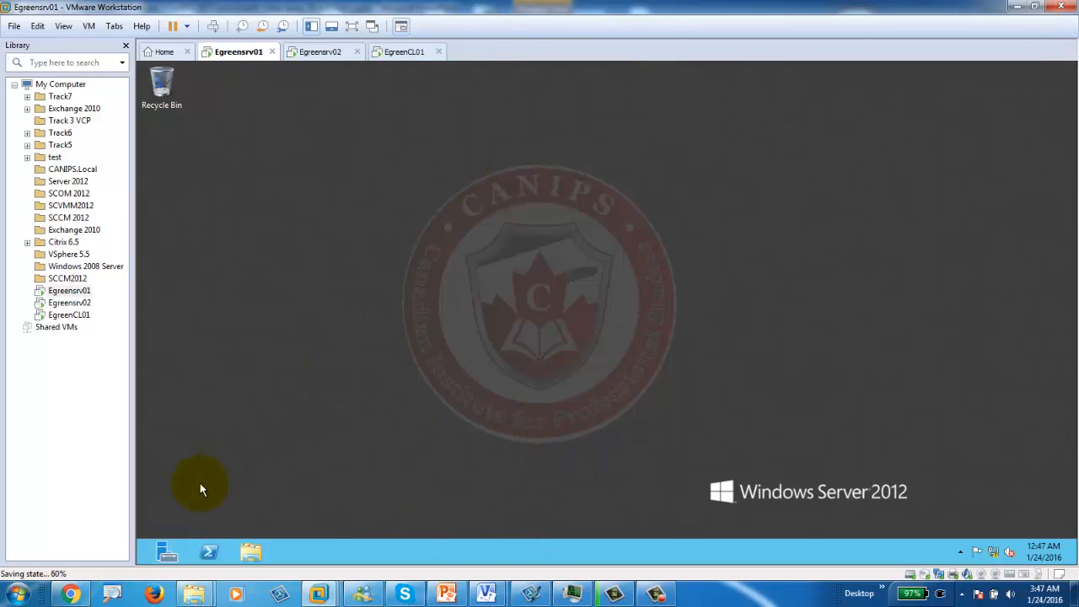
click(164, 552)
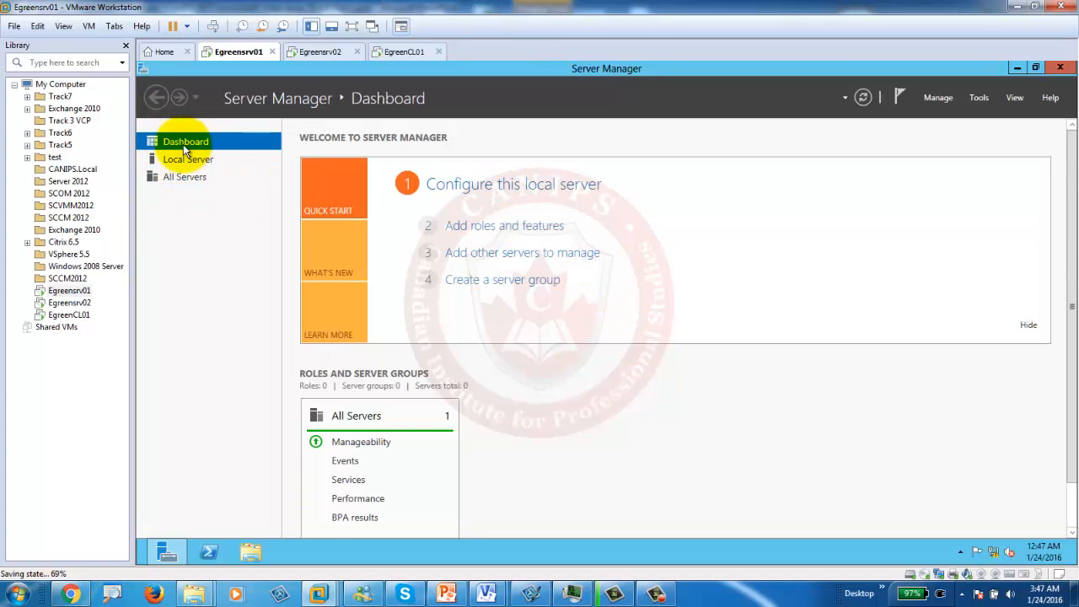
click(497, 232)
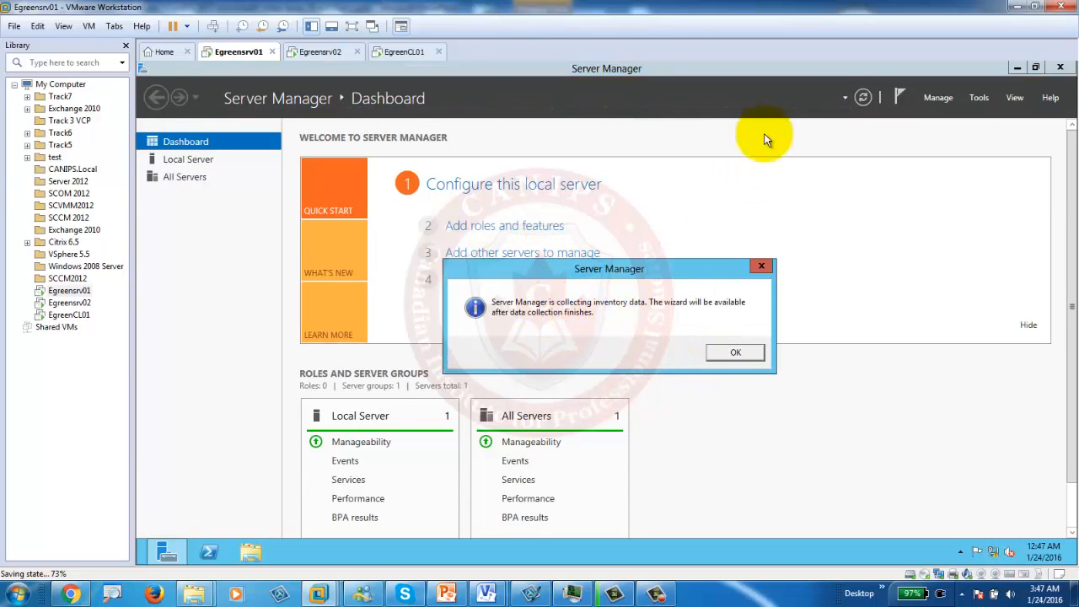
click(737, 354)
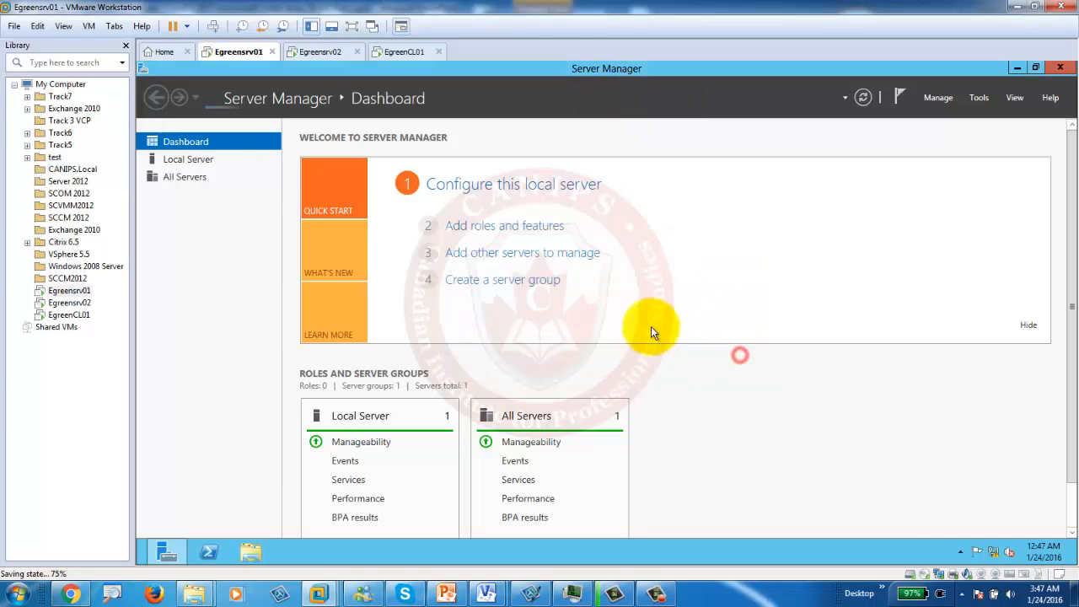
click(496, 225)
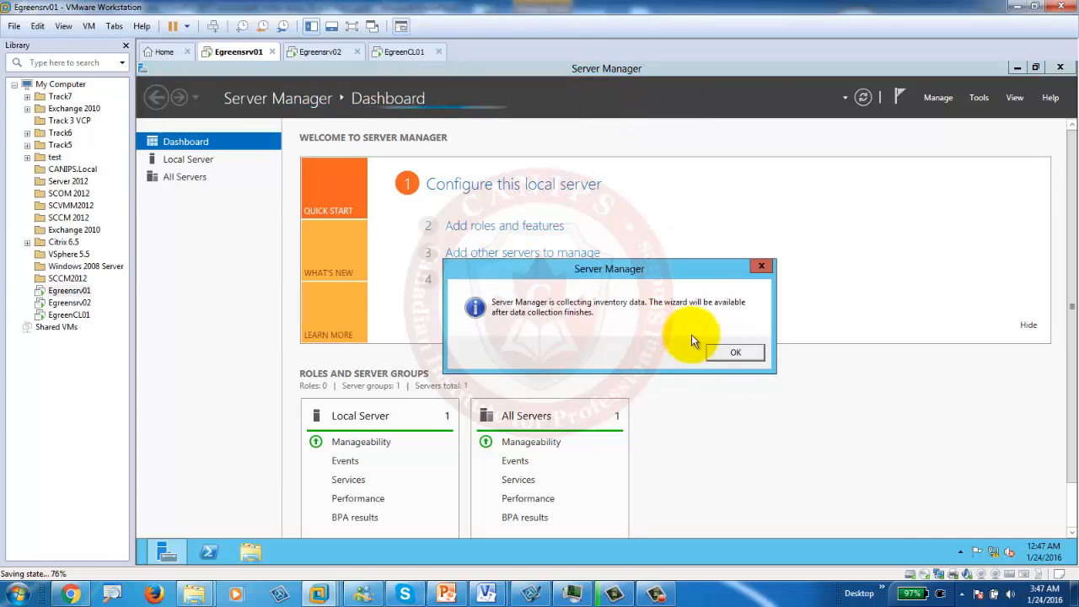
click(735, 352)
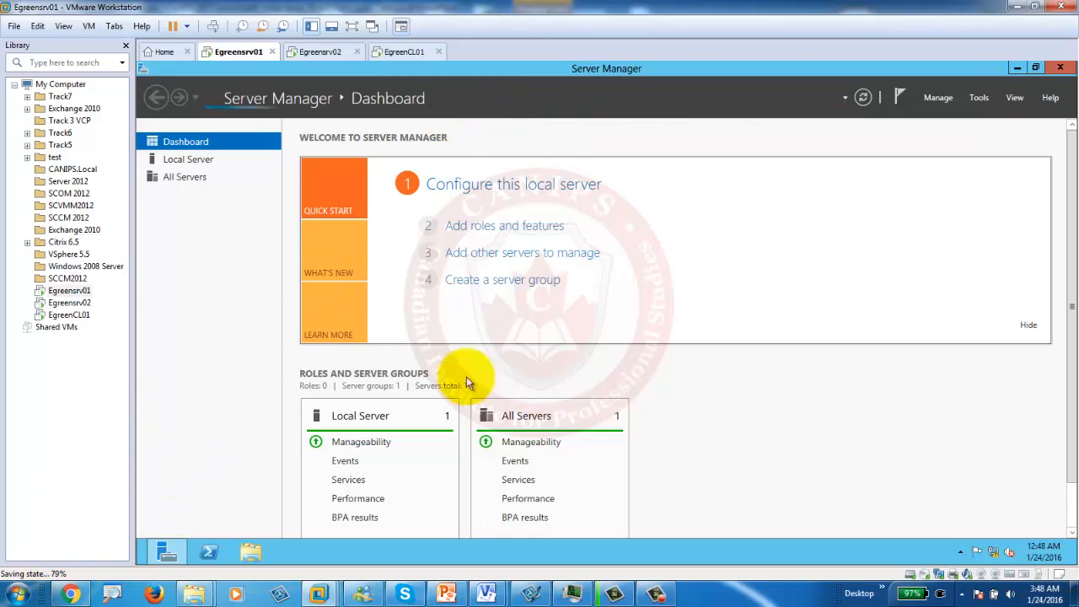
Step: Run a role-based install on EgreenSrv01 and tick Active Directory Domain Services plus its management tools
click(505, 225)
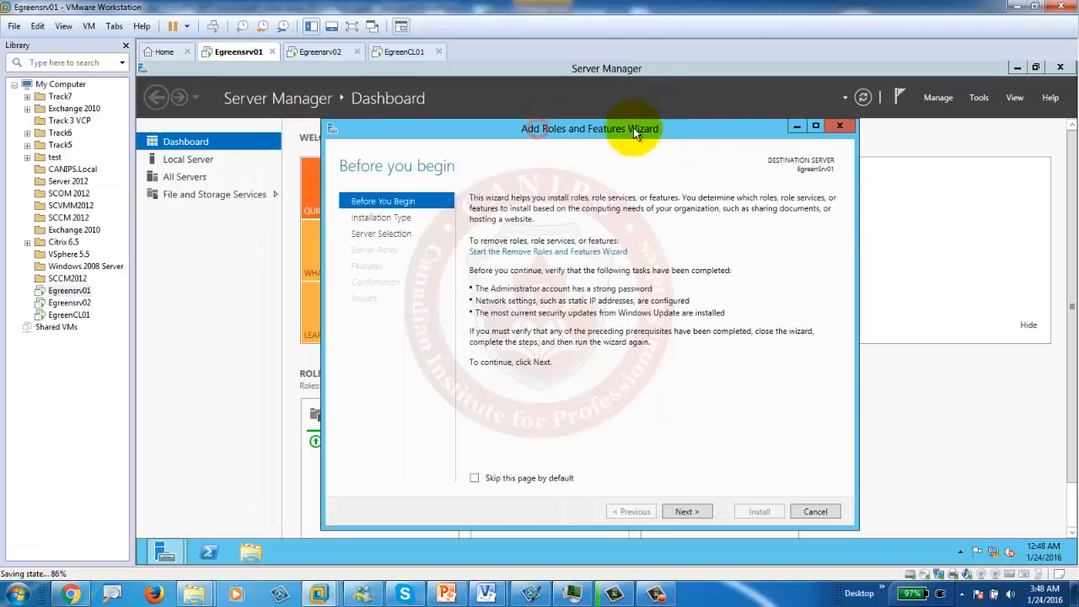
click(687, 511)
click(686, 510)
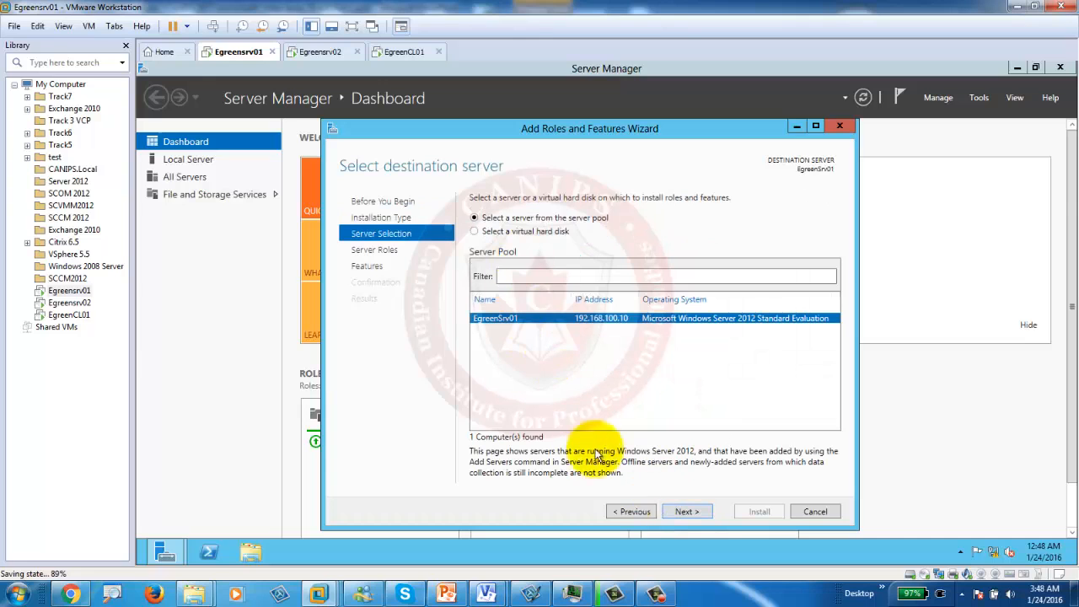
click(686, 511)
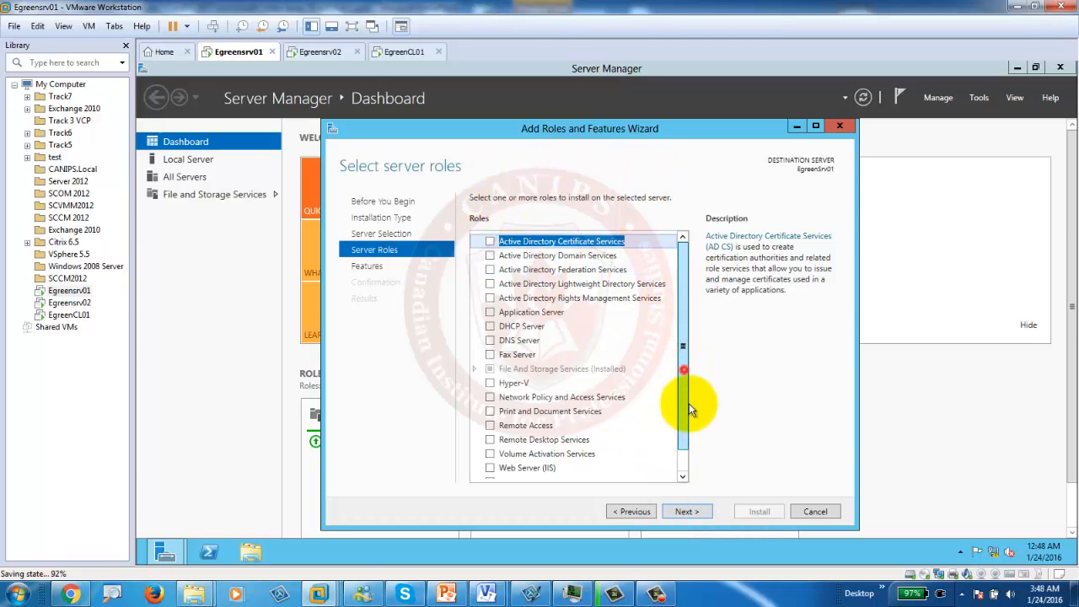
drag(687, 396, 681, 446)
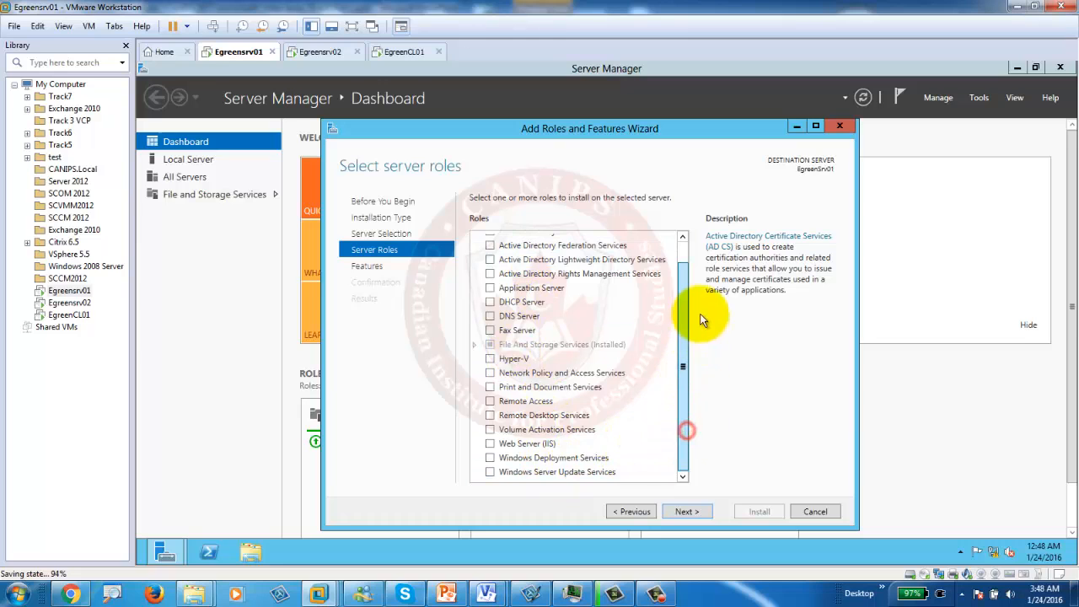
scroll(687, 278, up, 2)
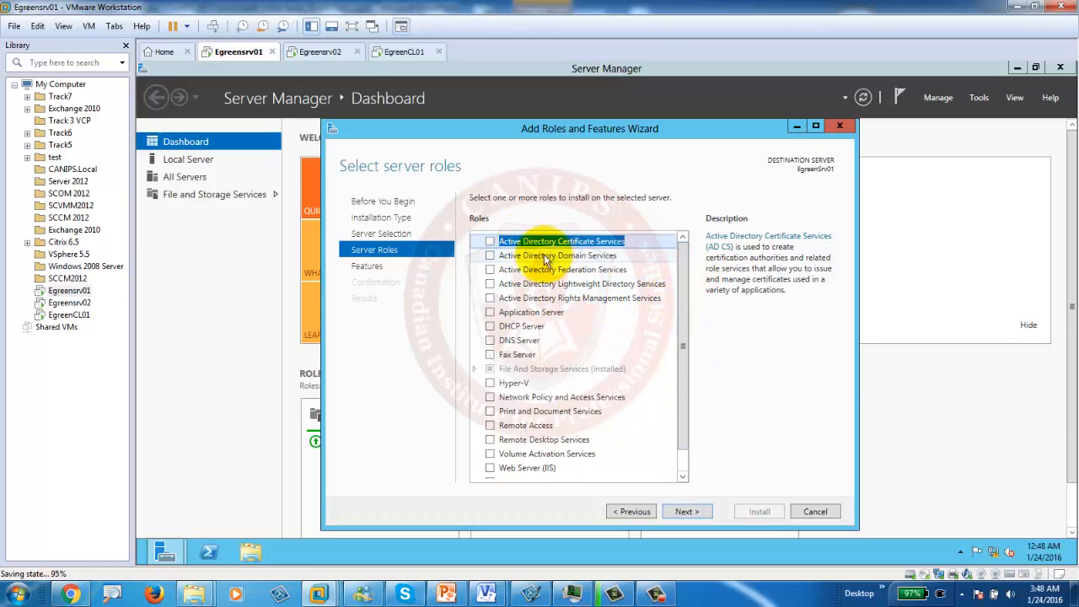
click(490, 256)
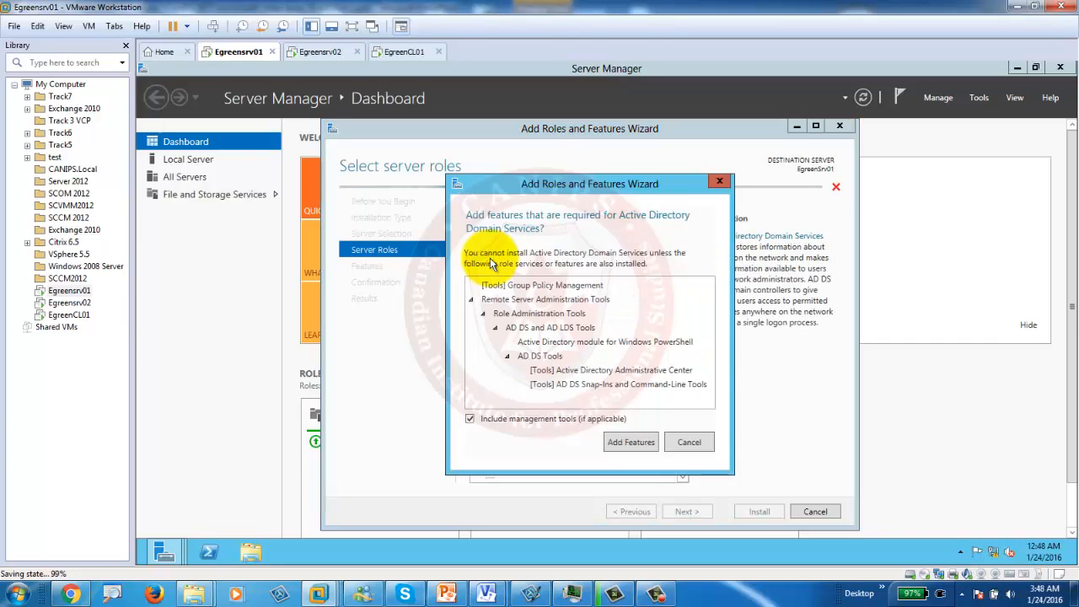
drag(586, 196, 698, 189)
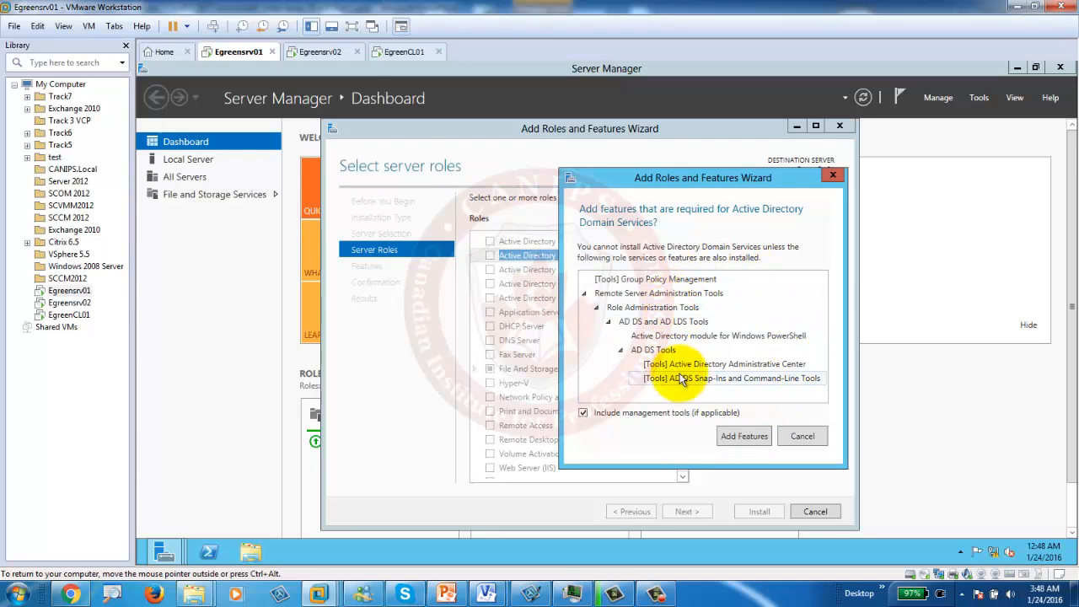
click(740, 436)
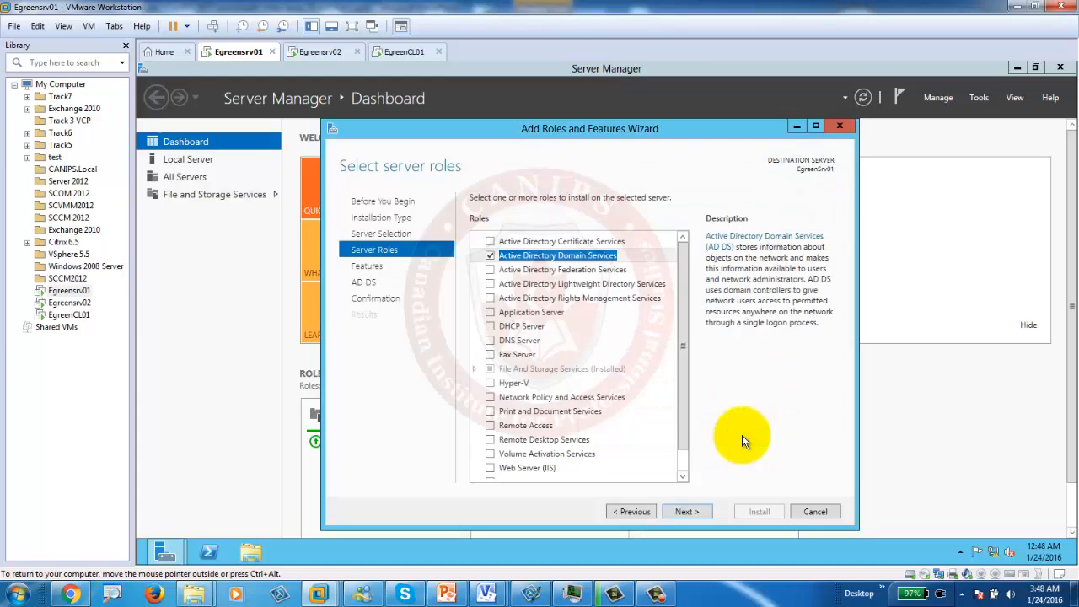
Step: Pass the Features and AD DS pages and allow automatic restart of the destination server
click(685, 513)
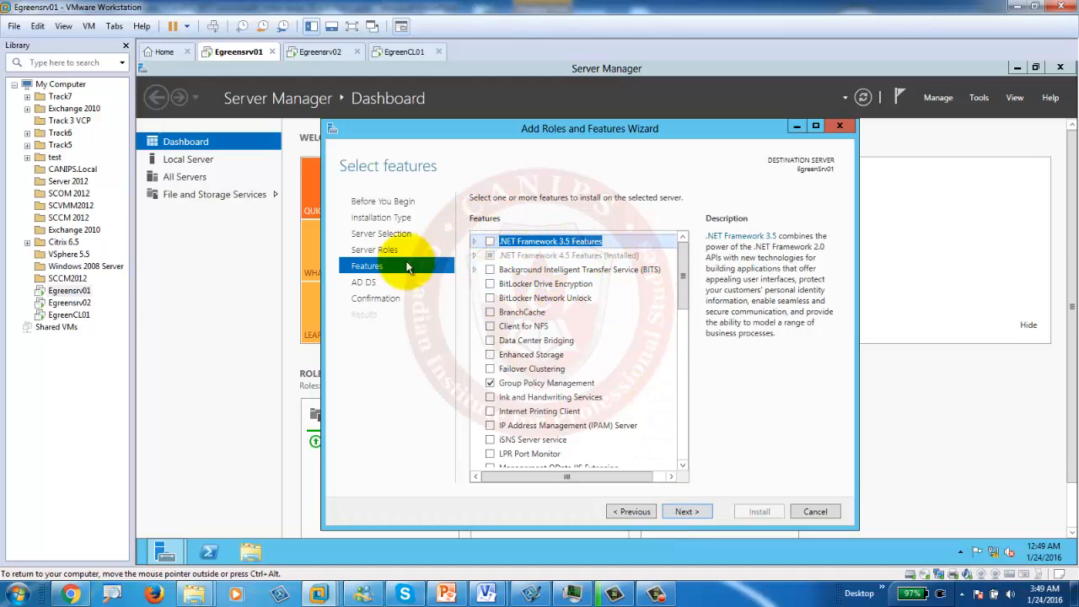
click(628, 512)
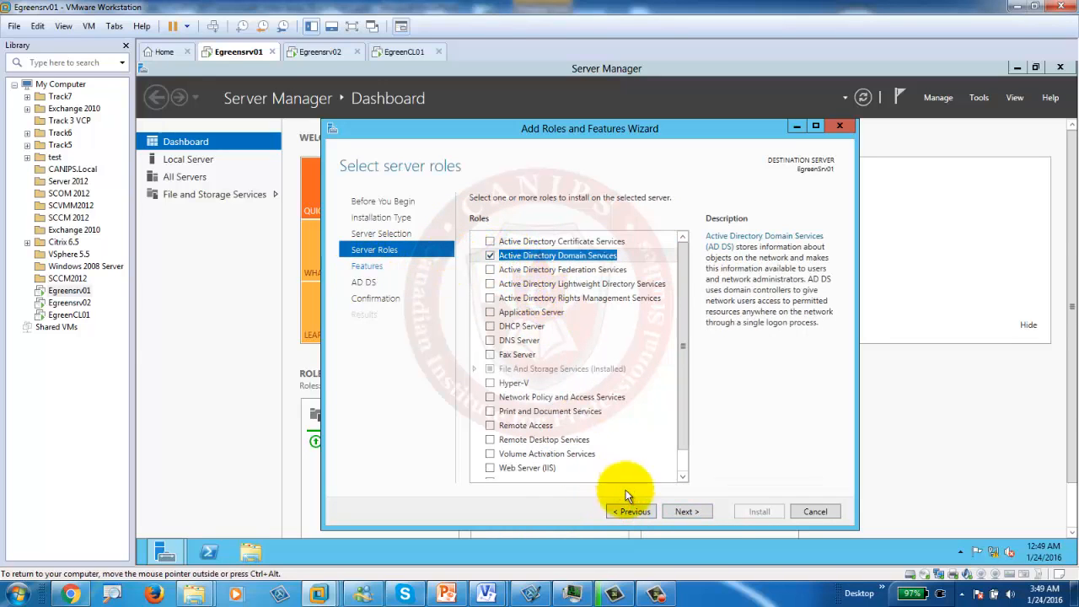
click(688, 512)
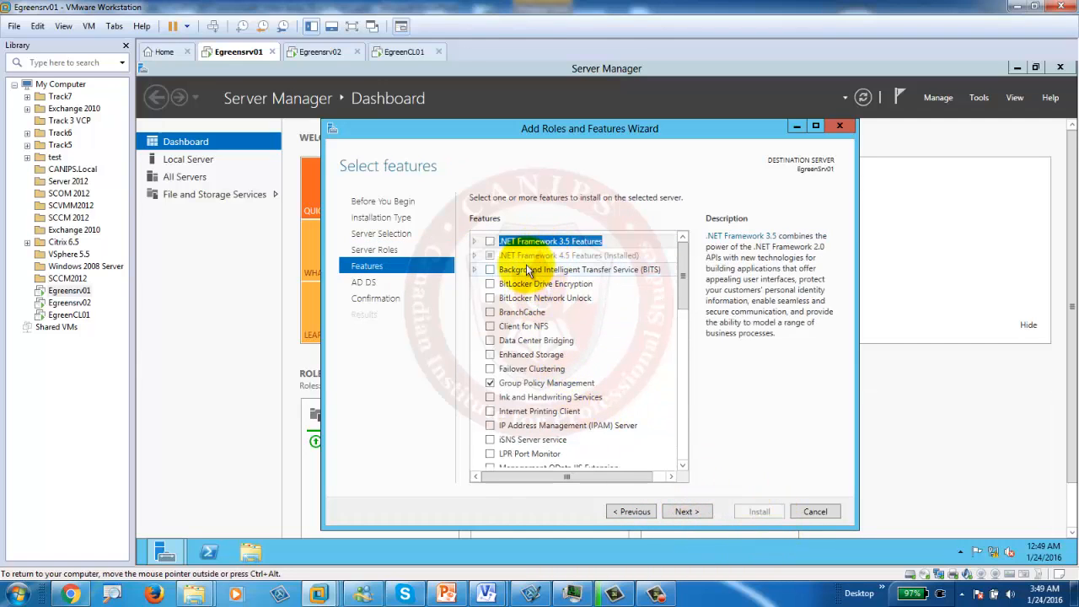
click(685, 512)
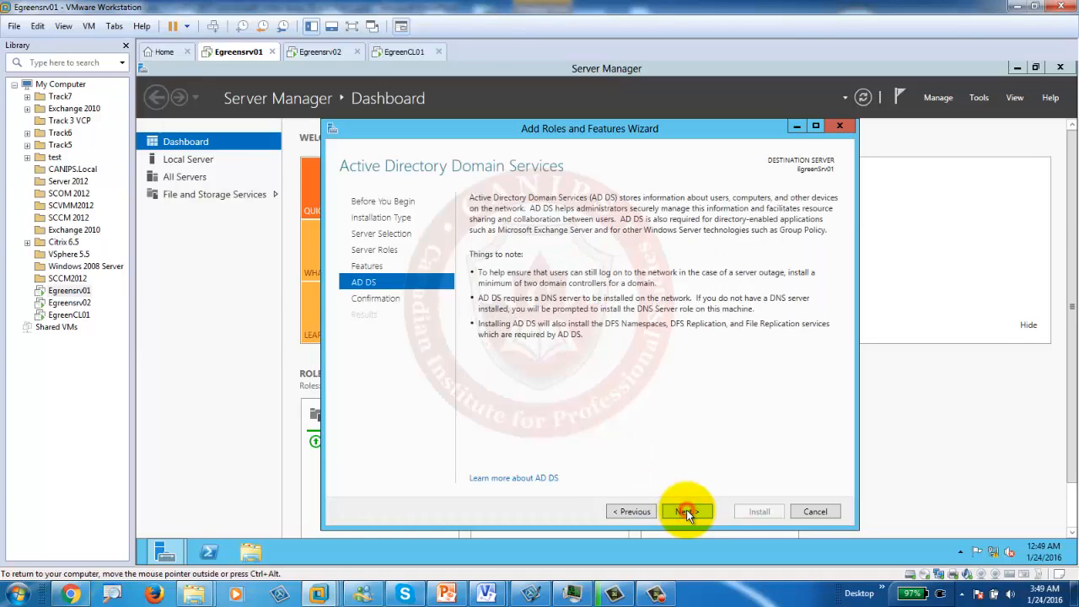
click(685, 512)
click(474, 217)
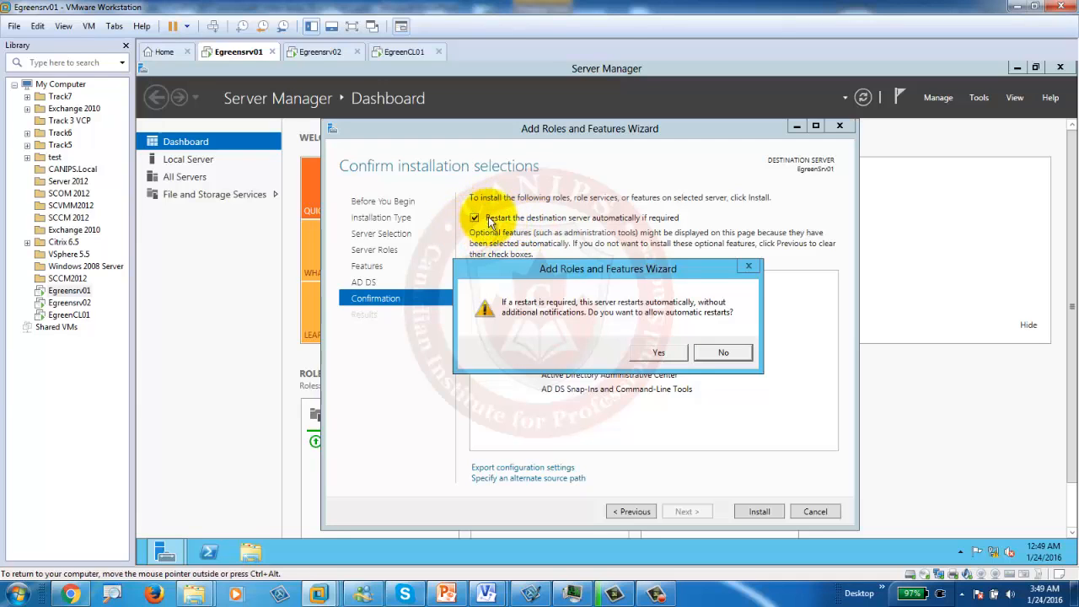
click(658, 352)
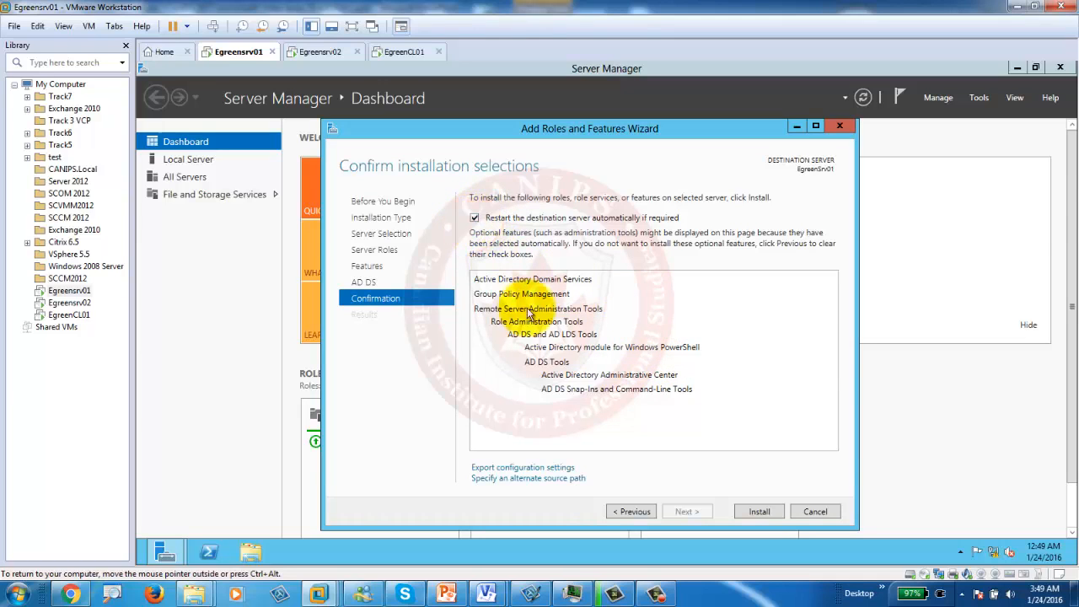
Step: Install AD DS and its tools, then close the wizard while installation continues
click(760, 511)
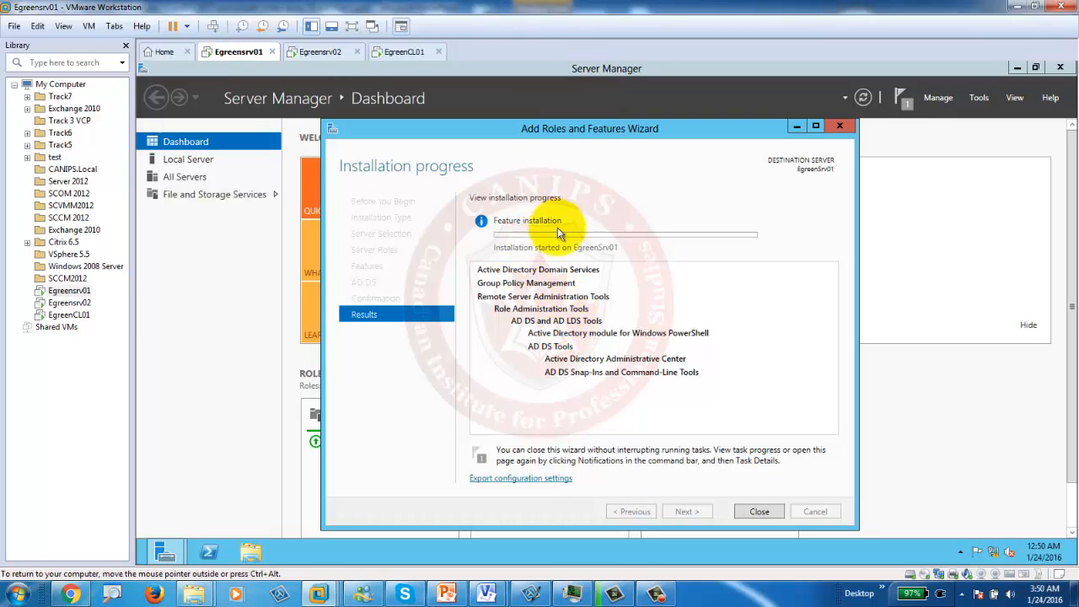
click(760, 510)
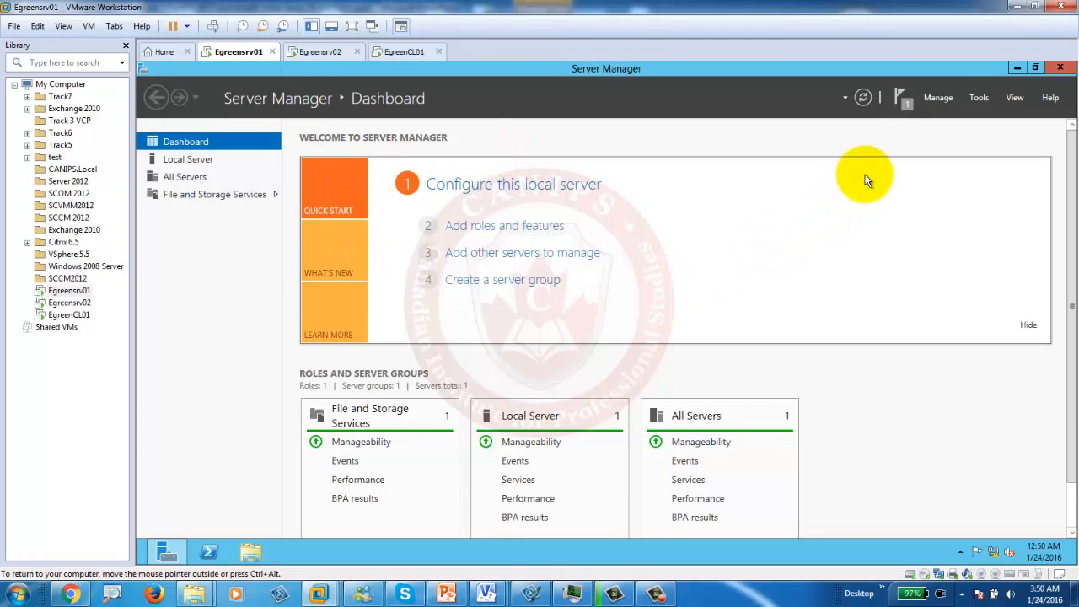
Step: Bring up the AD DS installation progress page from notifications and move it aside
click(901, 105)
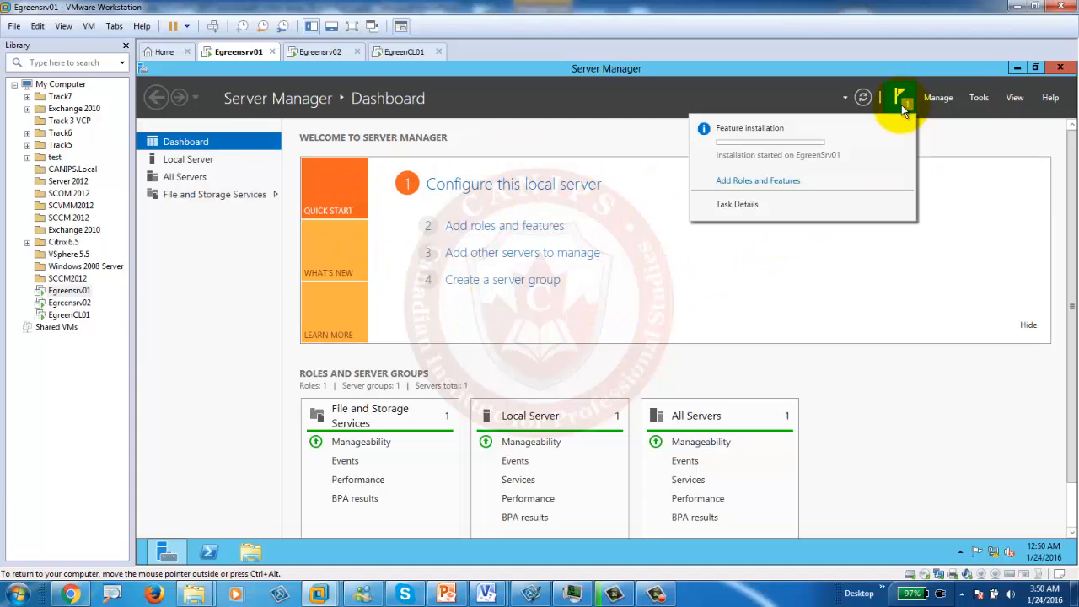
click(771, 182)
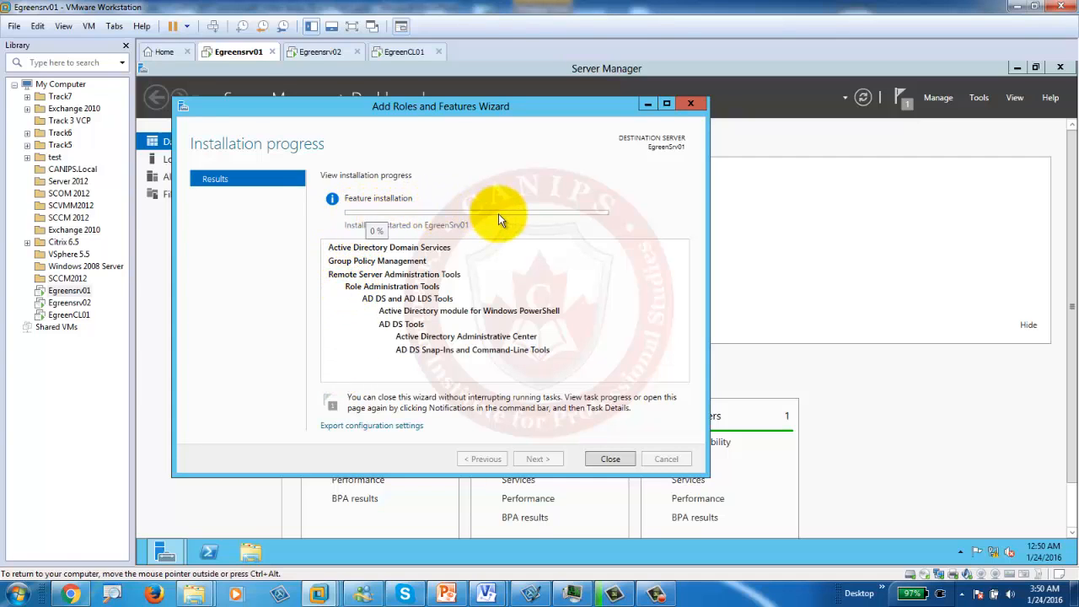
drag(482, 110, 655, 135)
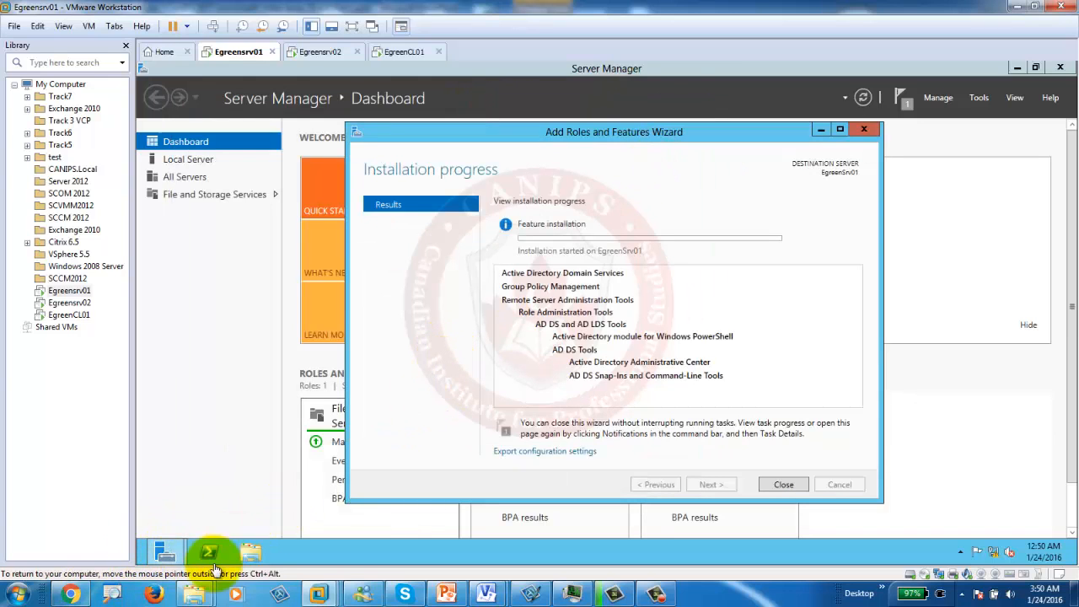
Step: Check the host Explorer's drives, with C: at 43.0 GB free of 558 GB, then minimize it
mouse_move(195, 595)
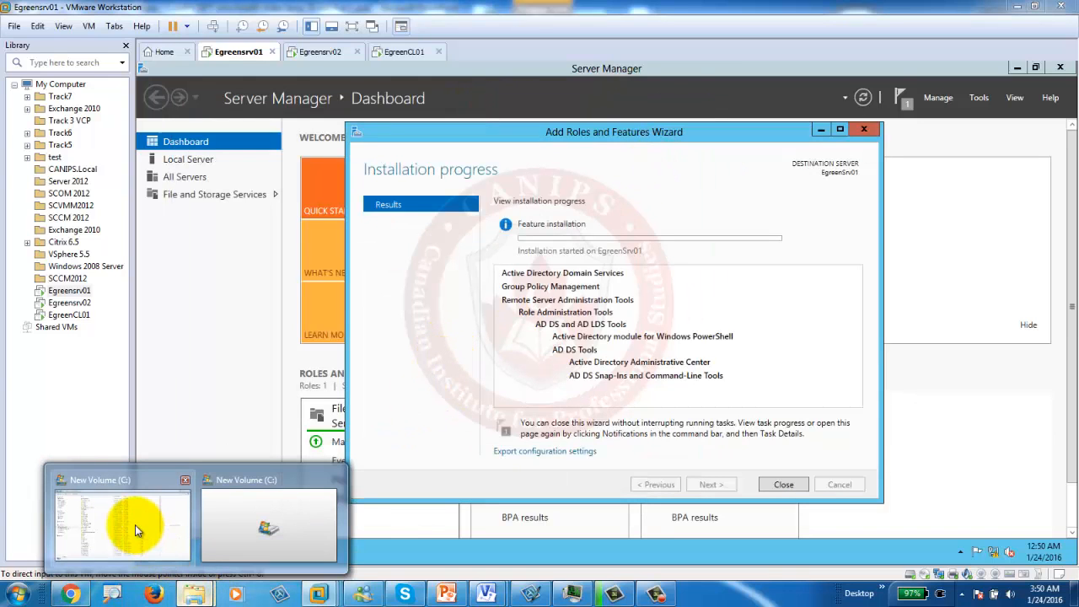
click(135, 524)
click(45, 299)
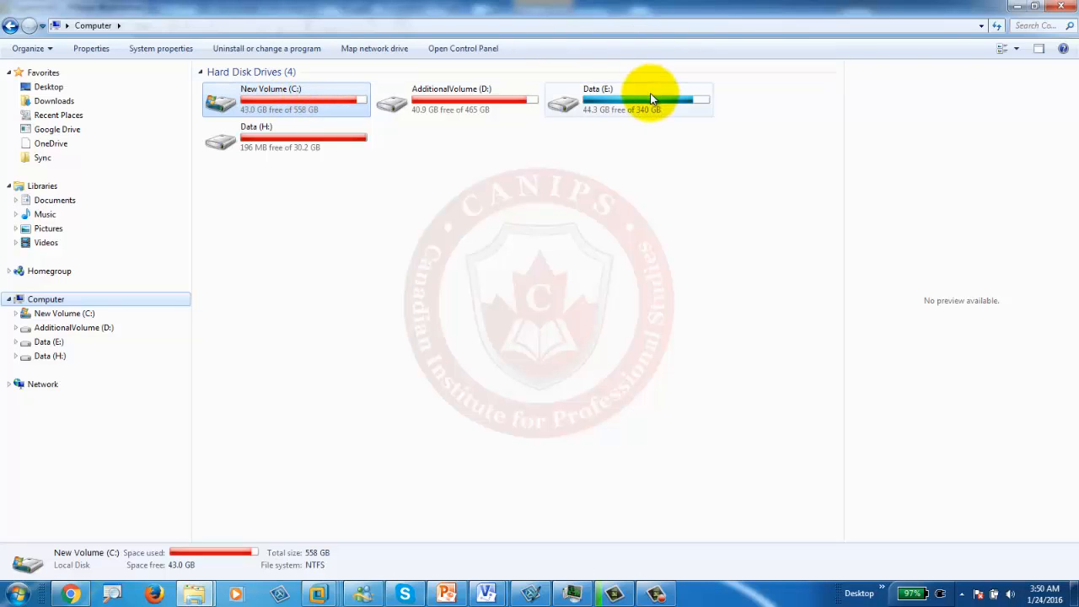
click(1017, 7)
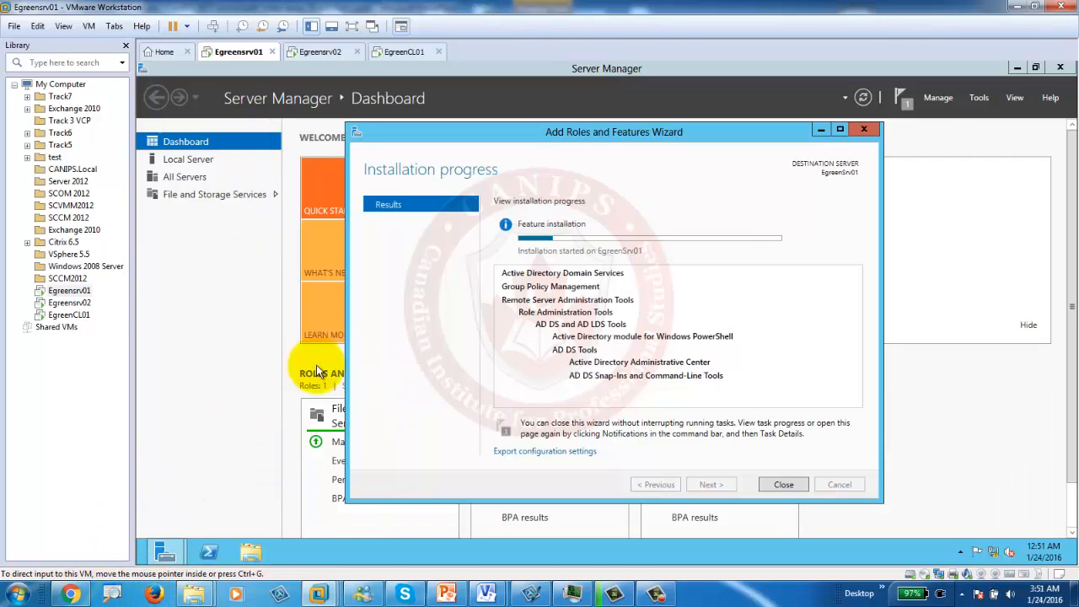
Step: Check on the Egreensrv02 and EgreenCL01 virtual machines
mouse_move(663, 242)
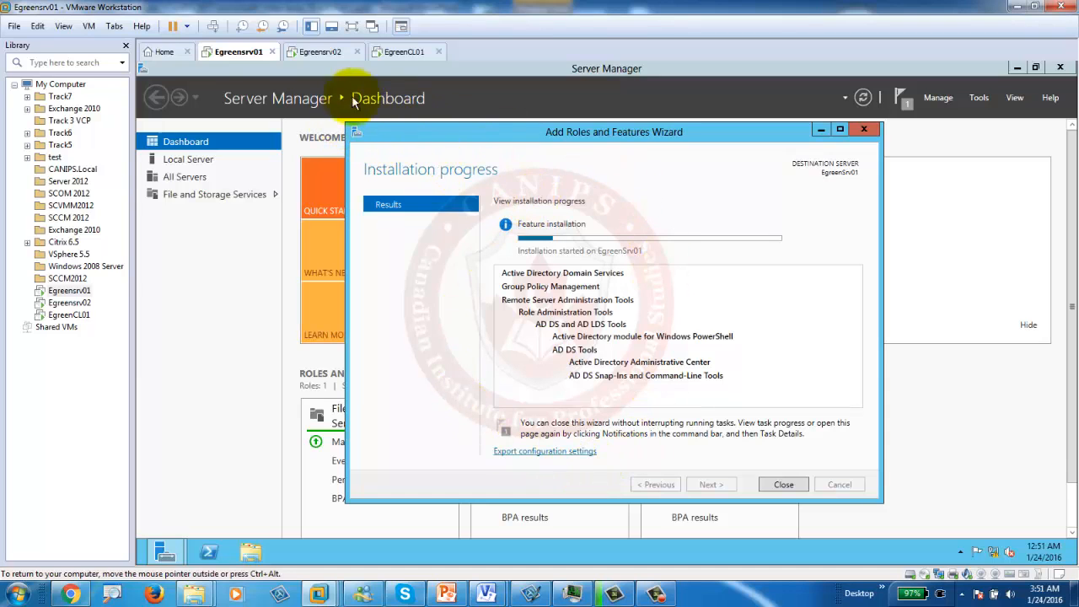
click(318, 52)
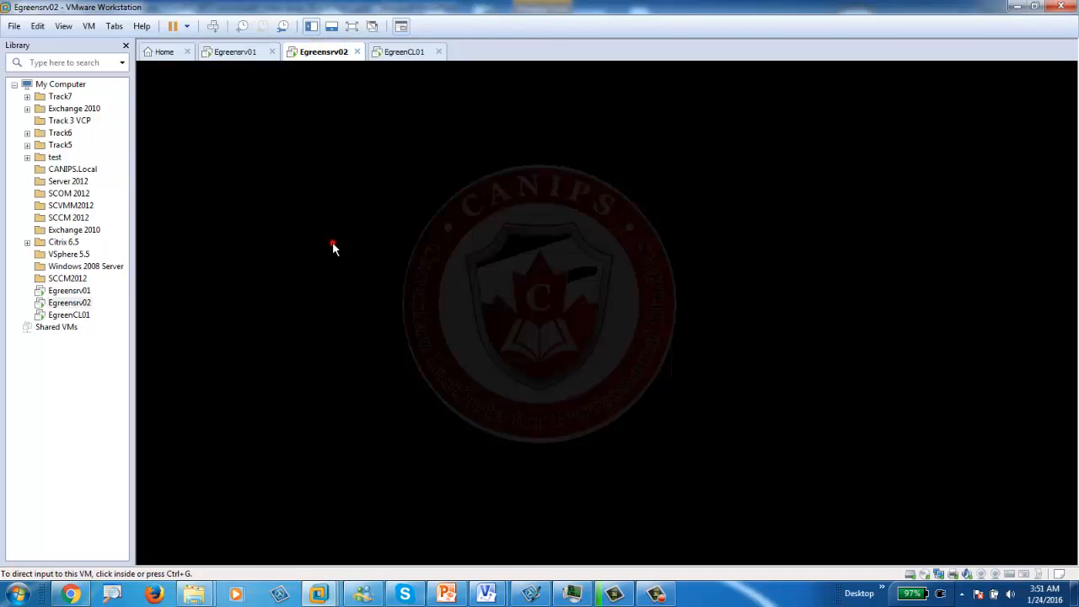
click(332, 245)
click(411, 53)
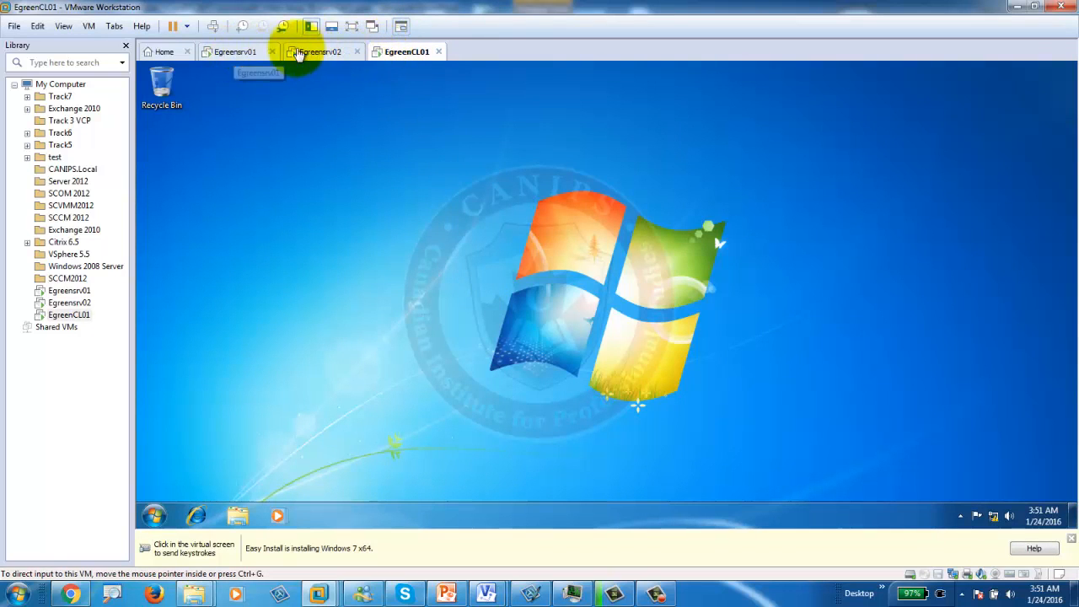
Step: Return to Egreensrv01 and confirm in notifications that the AD DS installation succeeded
click(229, 55)
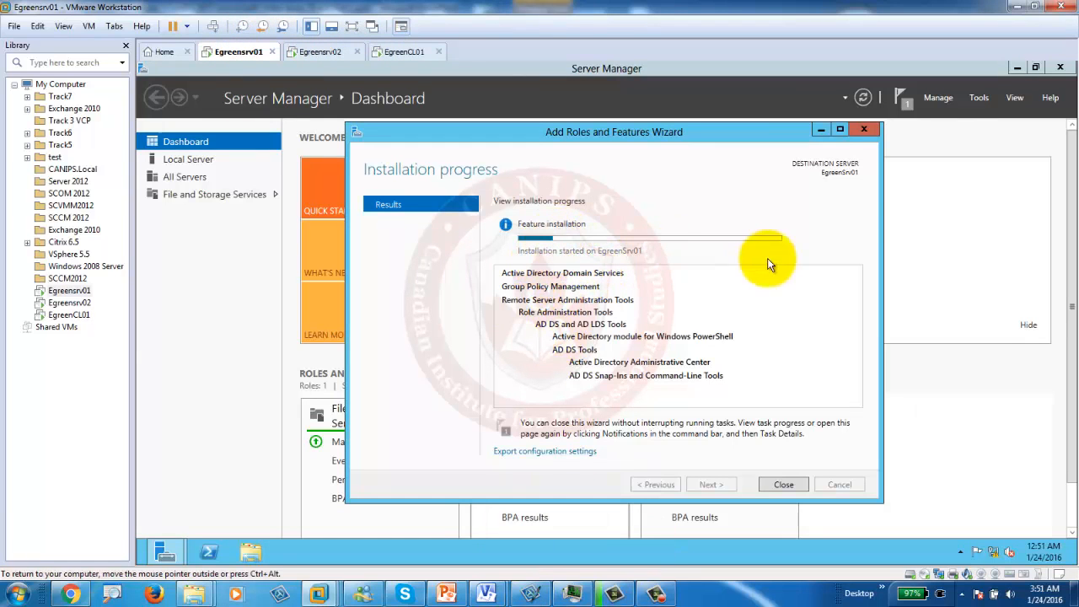
click(662, 594)
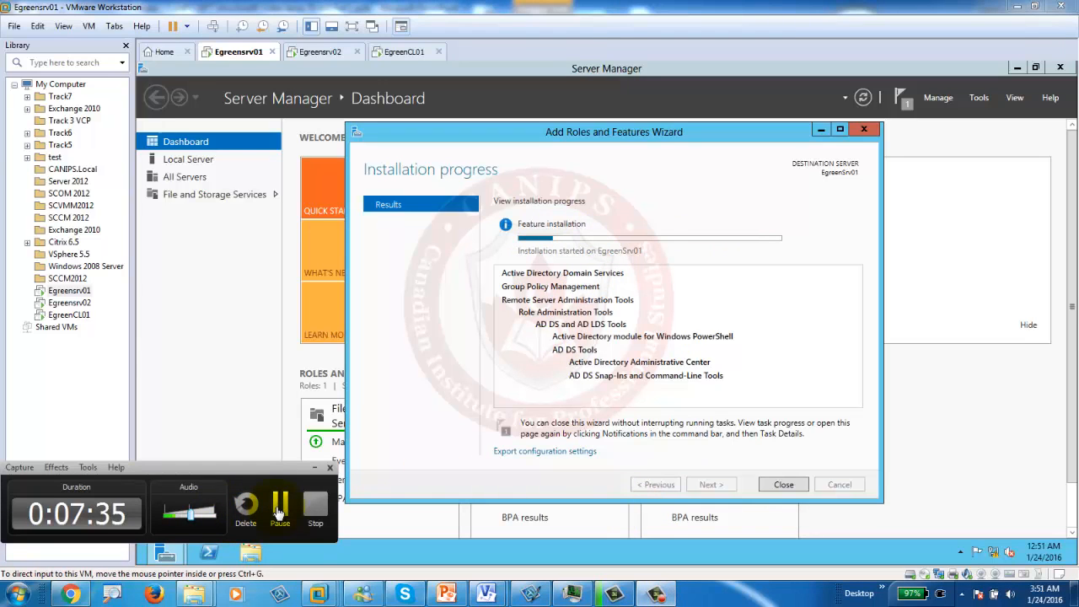
click(280, 505)
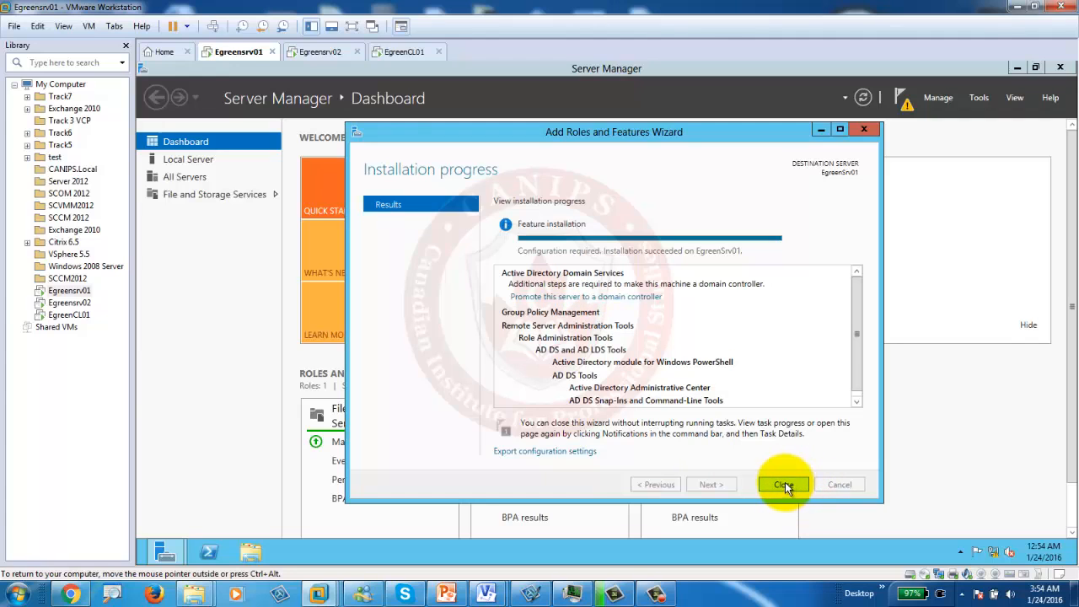
click(907, 109)
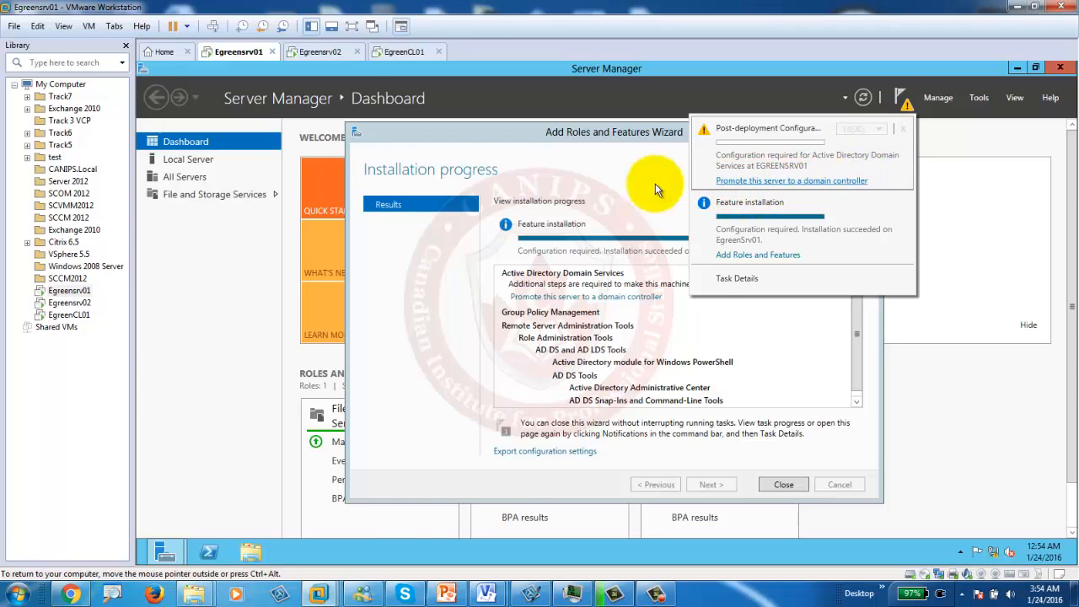
Step: Promote Egreensrv01 to a domain controller, bringing up the wizard's Deployment Configuration page
click(572, 296)
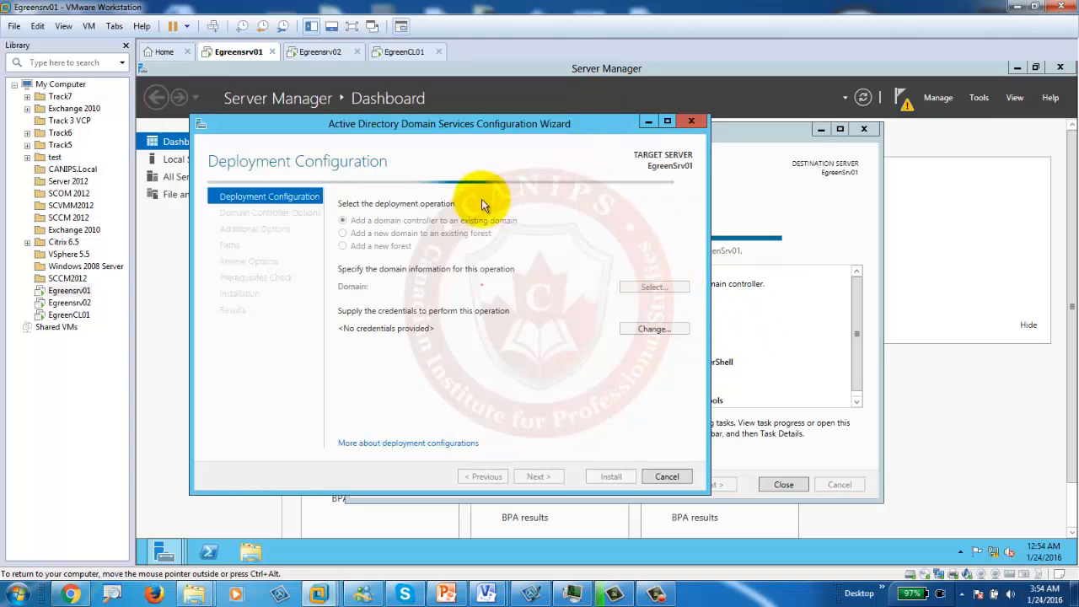
drag(511, 125, 617, 124)
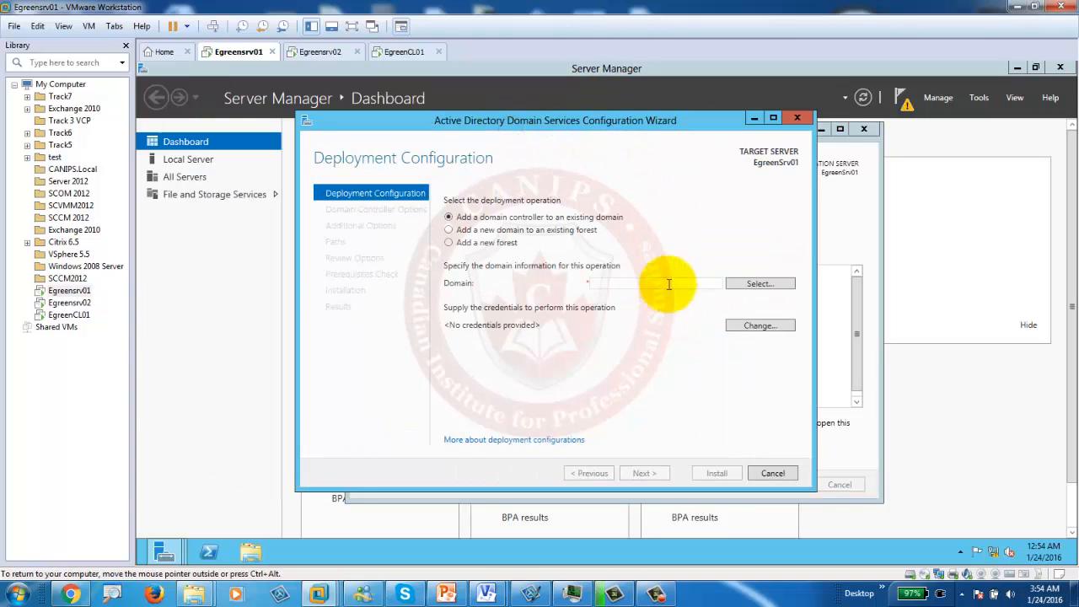
click(445, 594)
Step: Review slide 5's New Forest and Egreen.PRI domain plan, then minimize PowerPoint
click(25, 180)
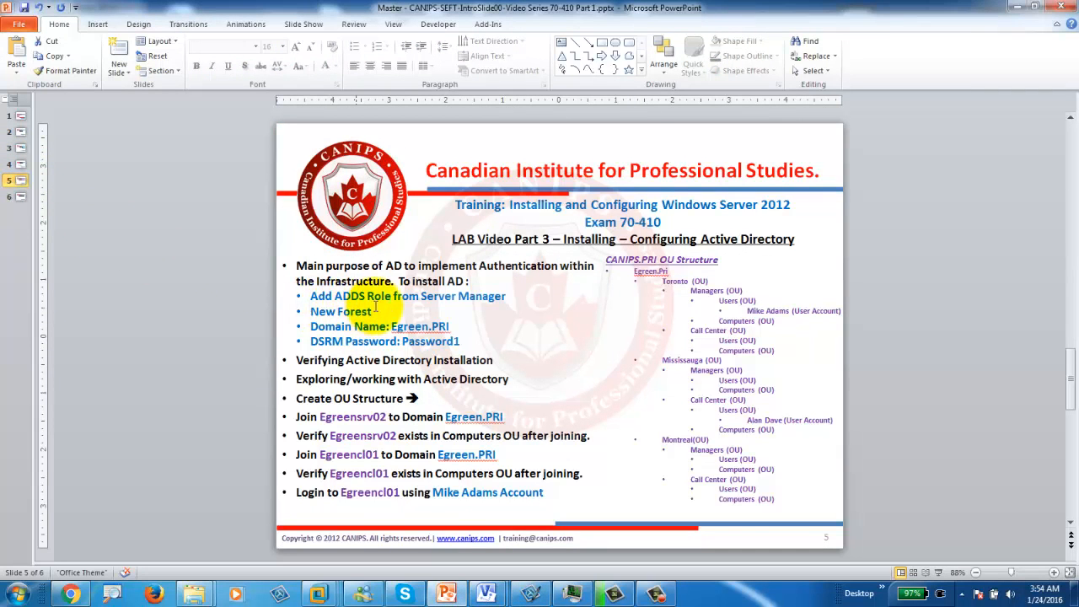
drag(310, 313, 441, 328)
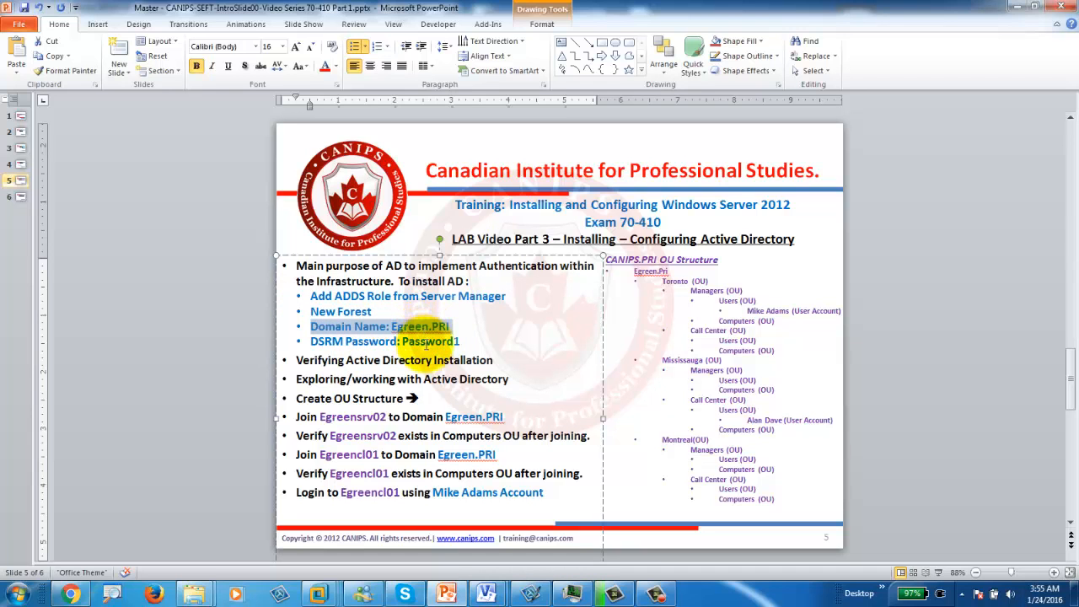
click(1011, 7)
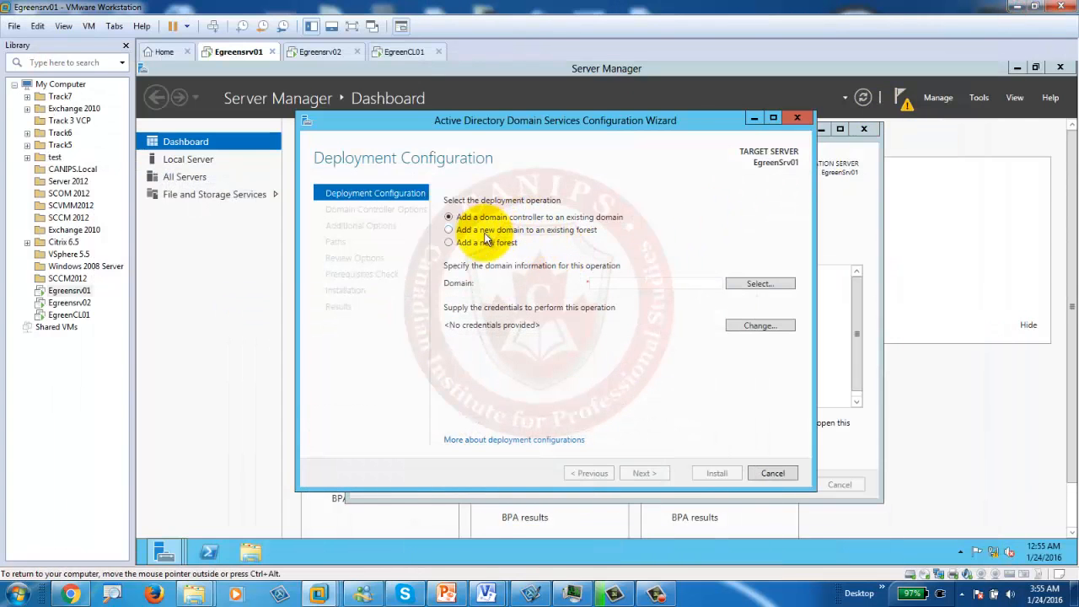
Step: Choose a new forest with root domain Egreen.pri and continue to Domain Controller Options
click(449, 241)
click(613, 283)
text(Egreen.pri)
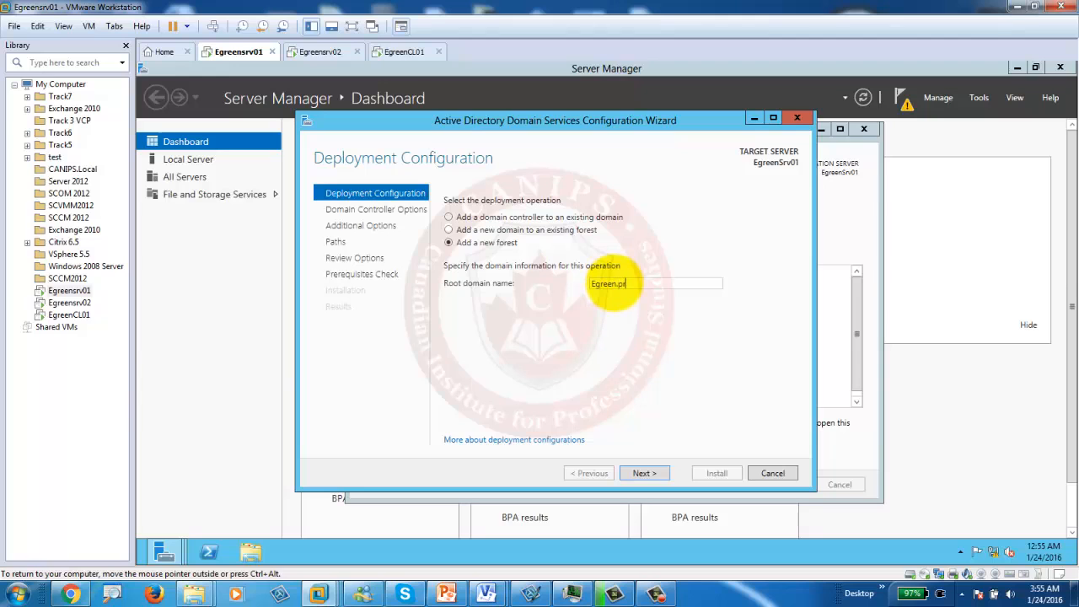
click(650, 466)
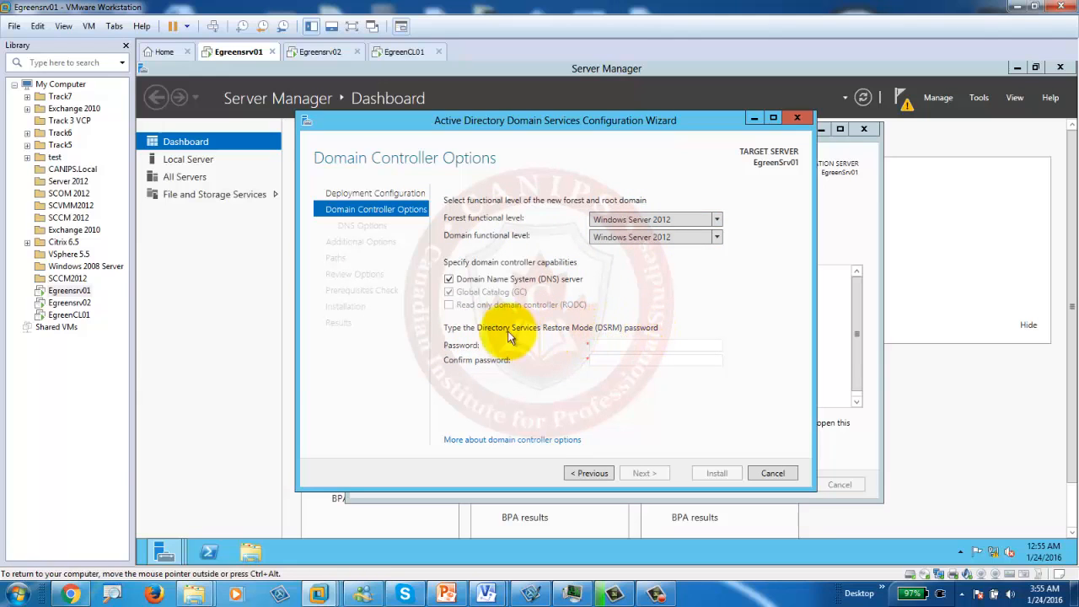
Step: Enter and confirm the DSRM password, accept the DNS options, then return to the lab slides
click(608, 345)
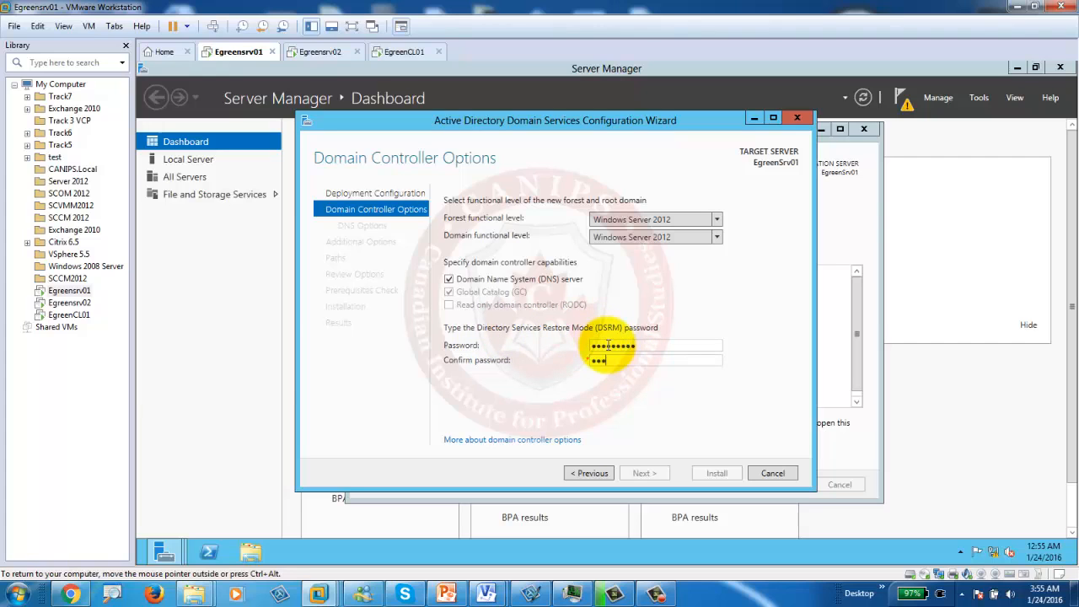
text(d1)
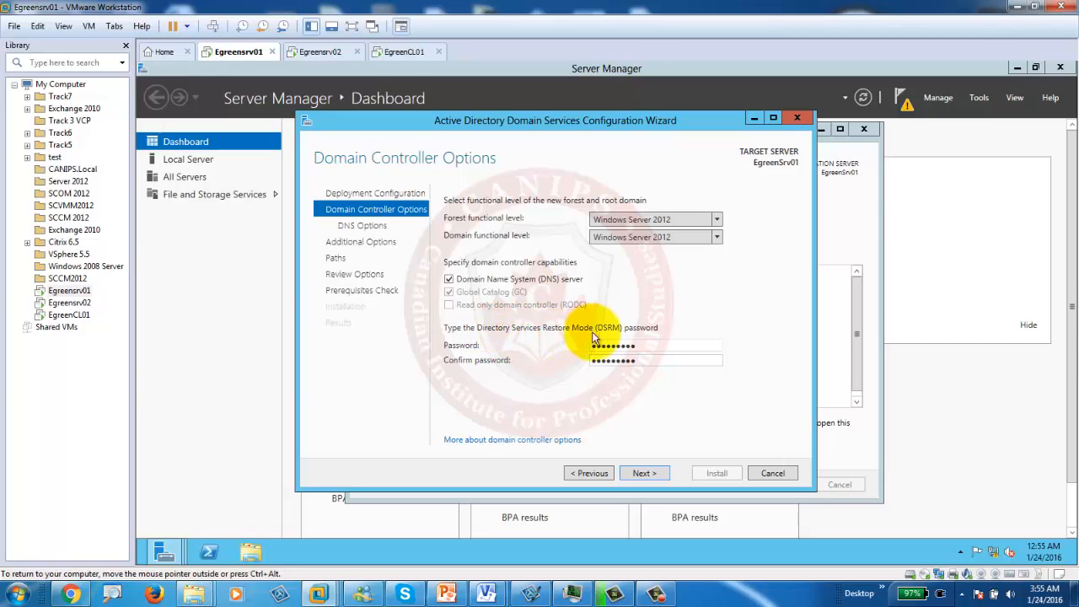
click(644, 473)
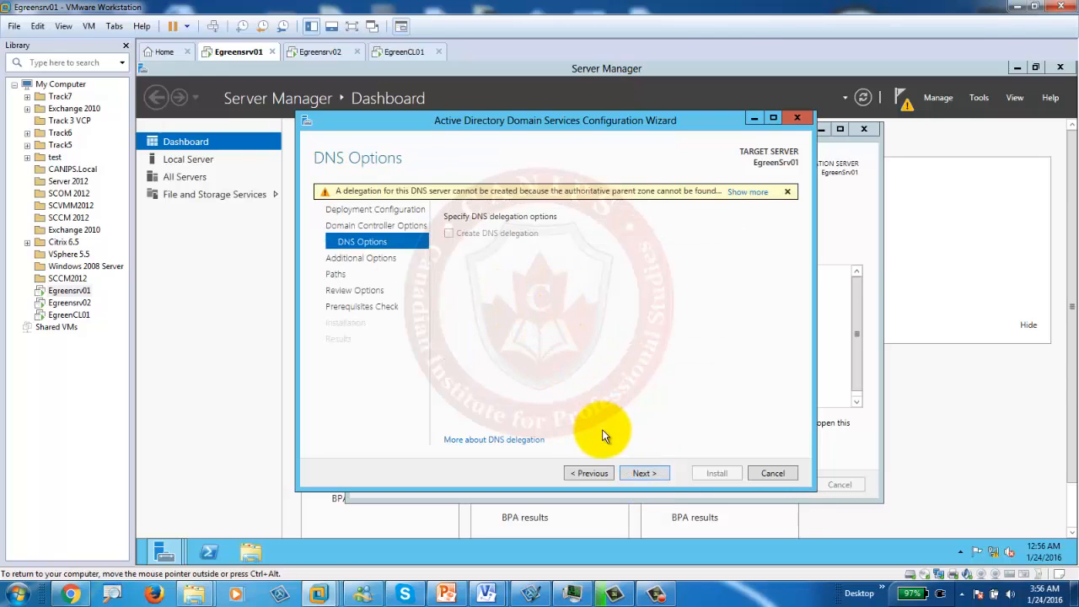
click(642, 474)
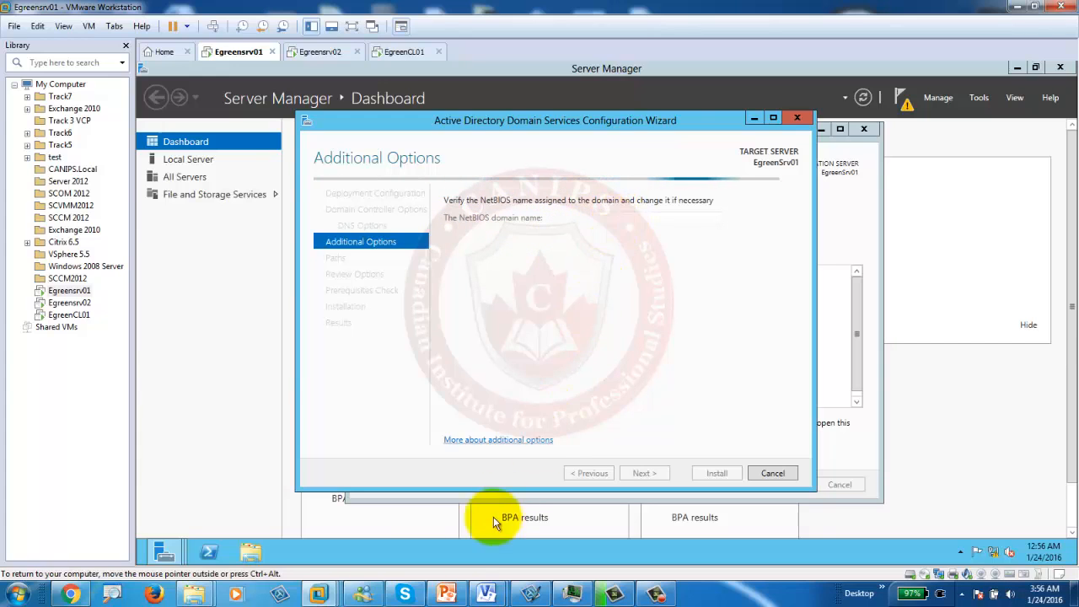
click(446, 594)
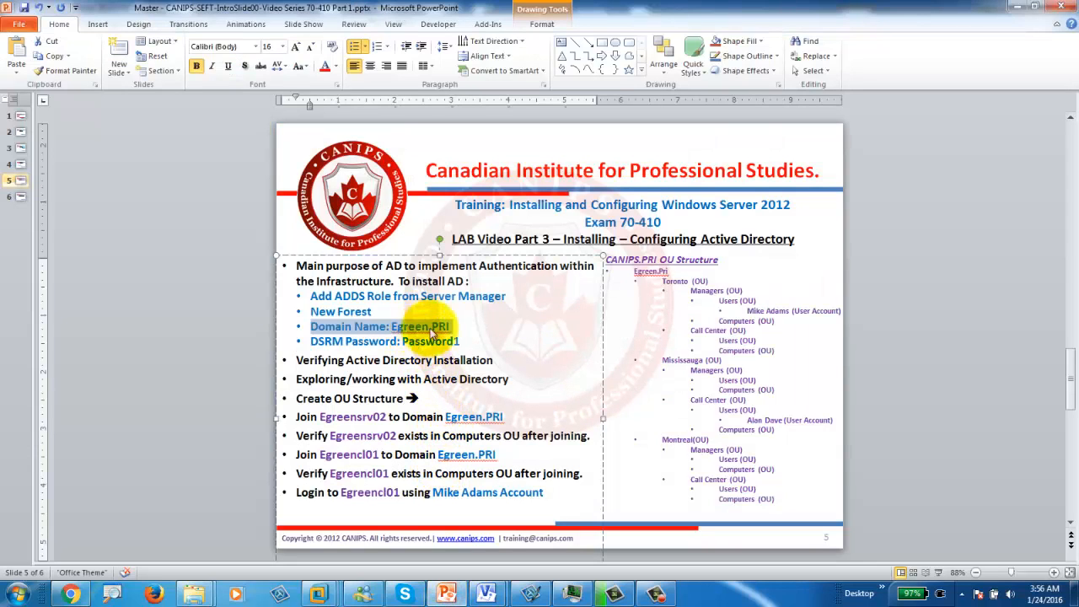
click(468, 328)
drag(391, 326, 452, 326)
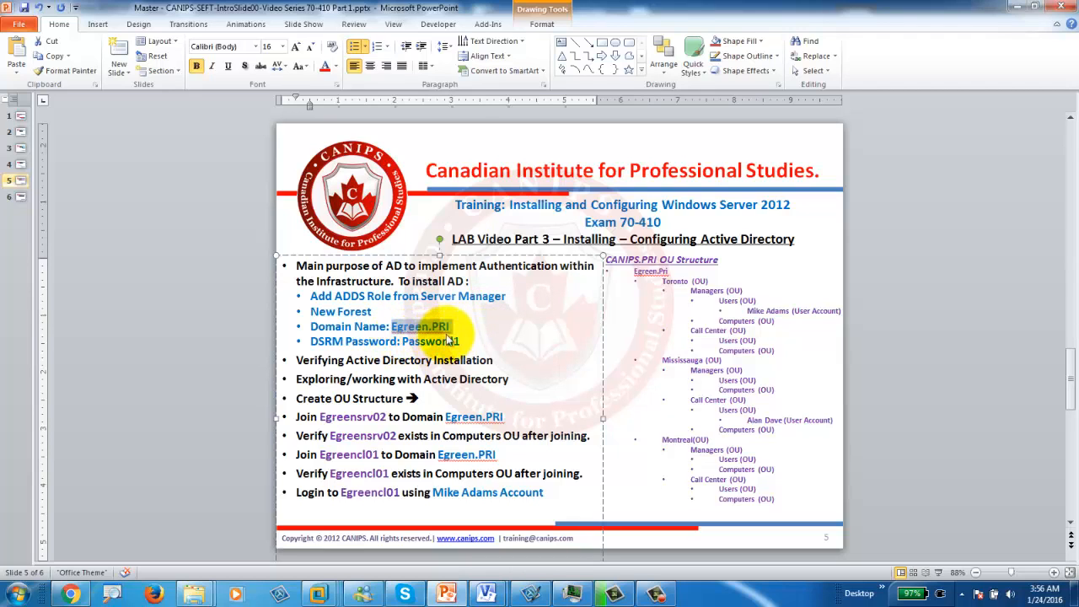
click(441, 328)
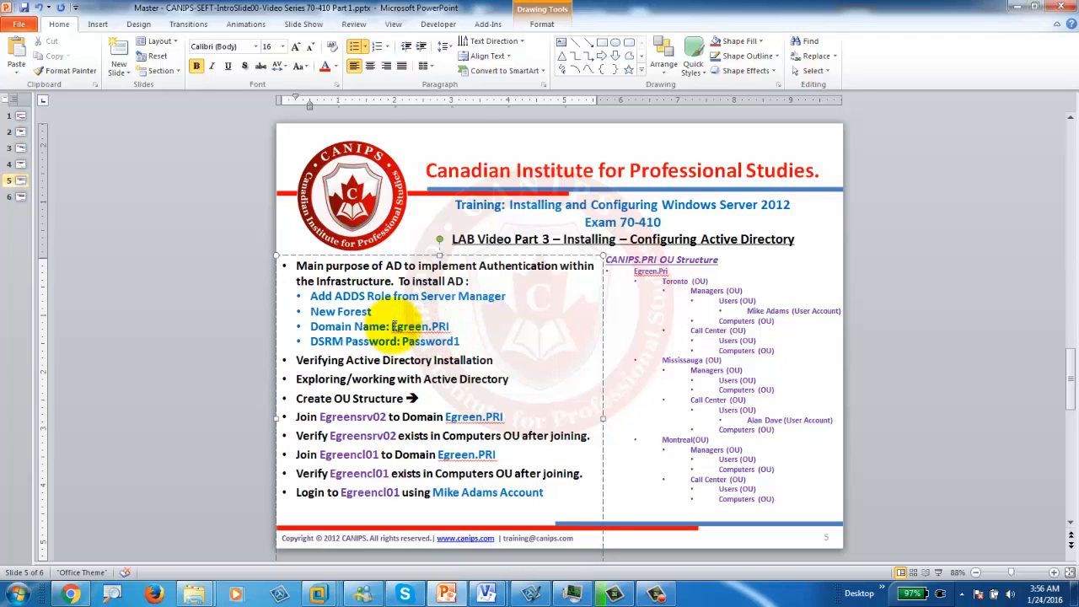
drag(429, 328, 395, 326)
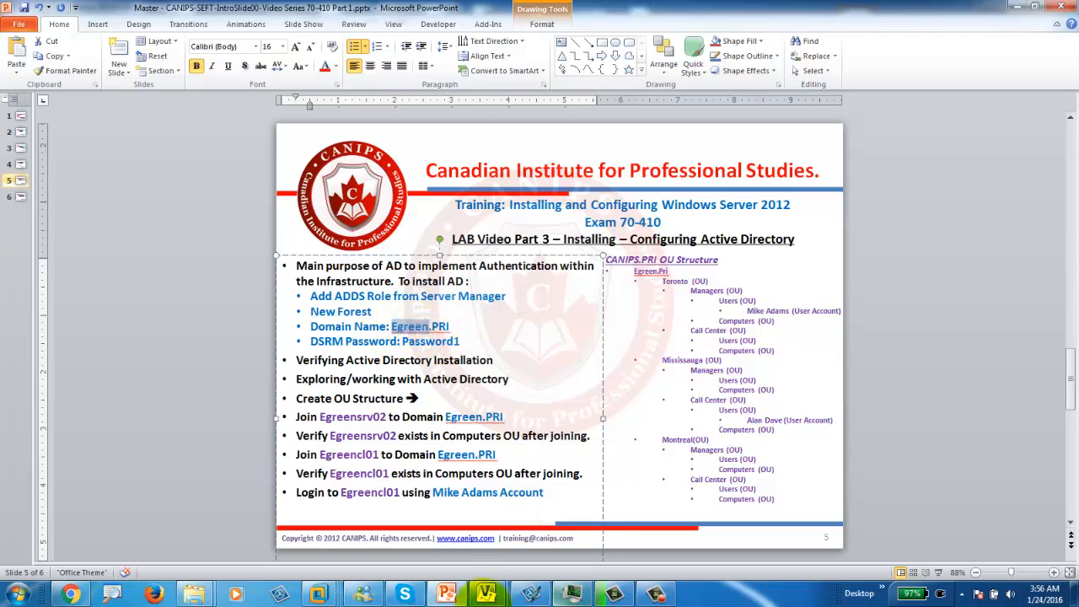
click(320, 596)
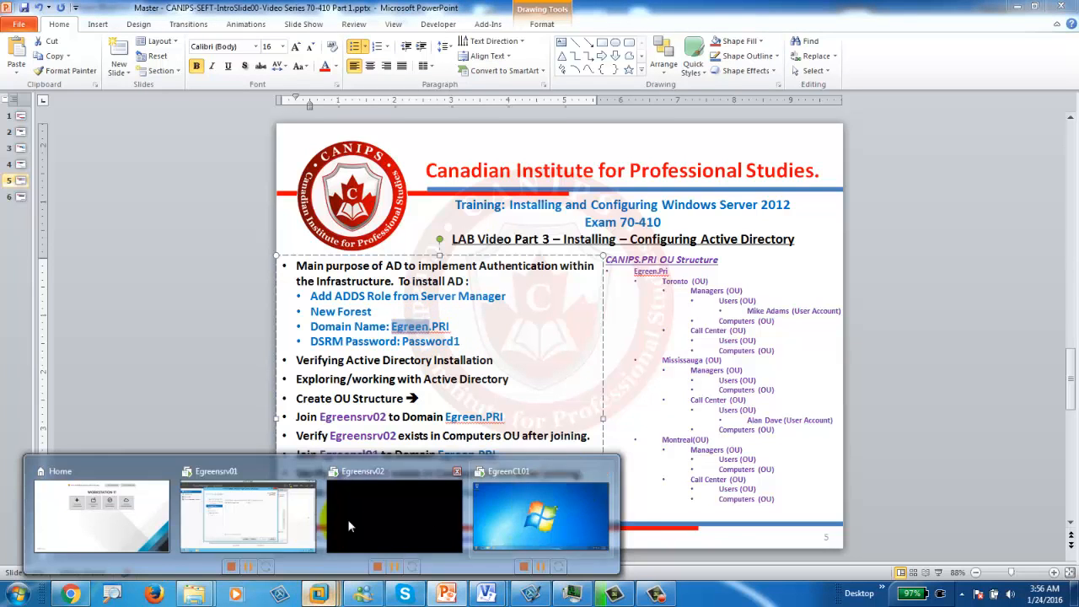
Step: Keep EGREEN as the NetBIOS name and the default database and SYSVOL paths, then run the prerequisites check
click(243, 526)
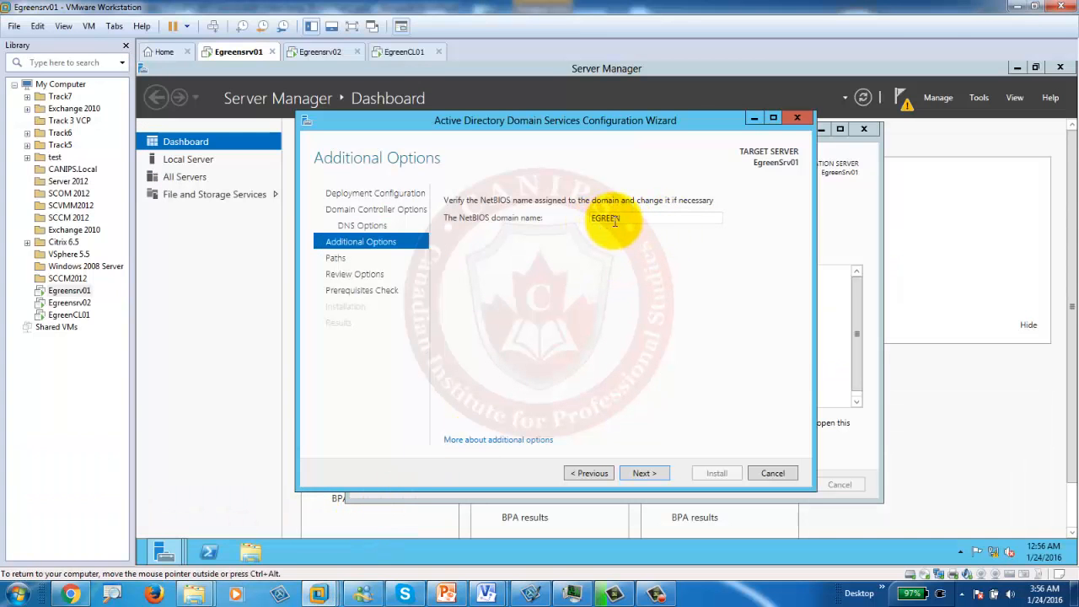
double_click(609, 218)
click(629, 217)
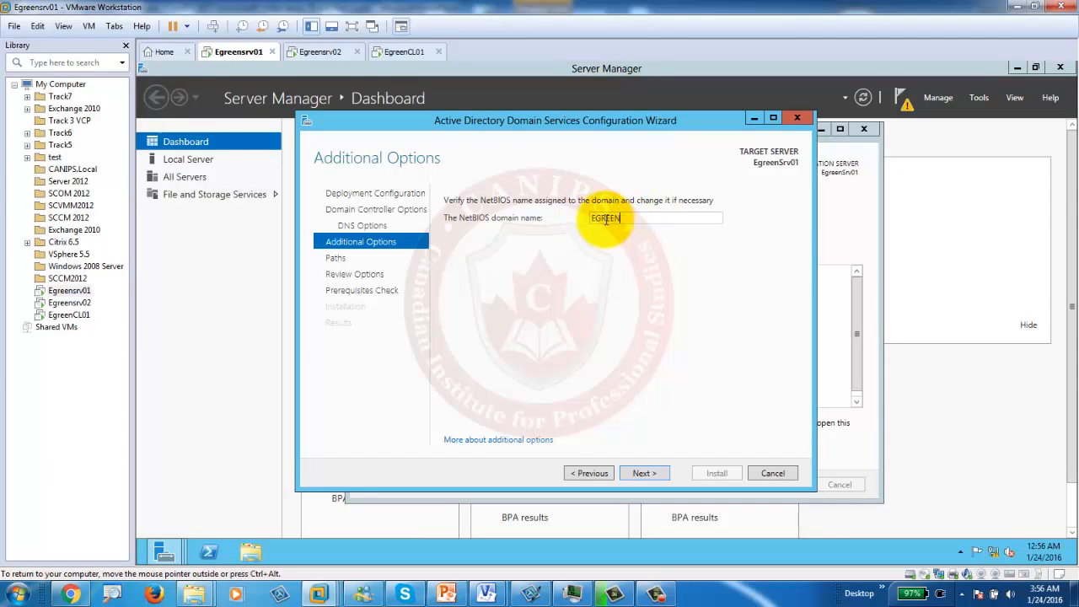
click(637, 470)
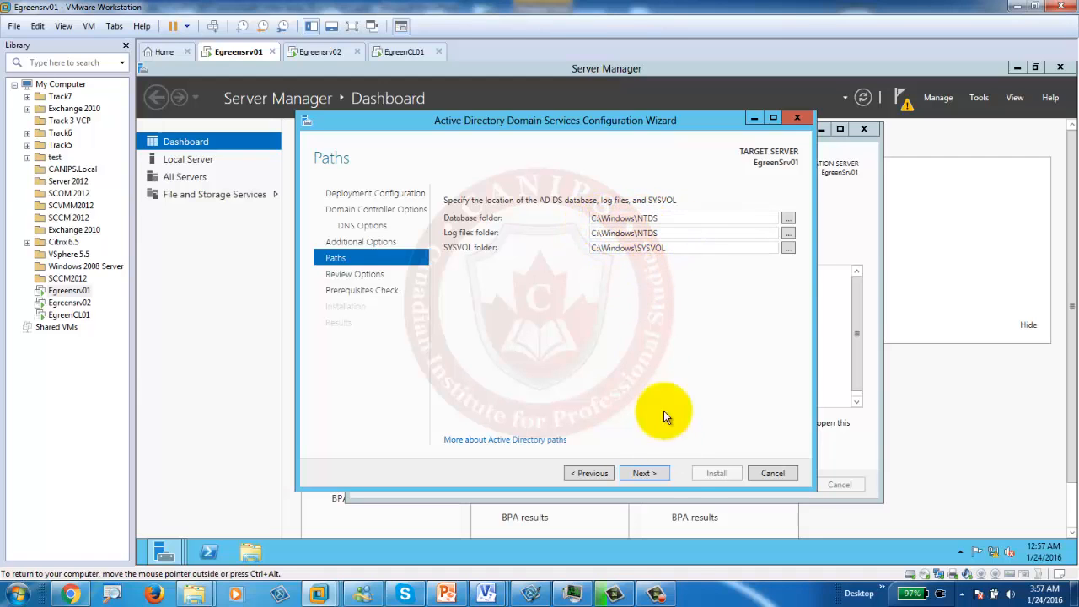
click(643, 474)
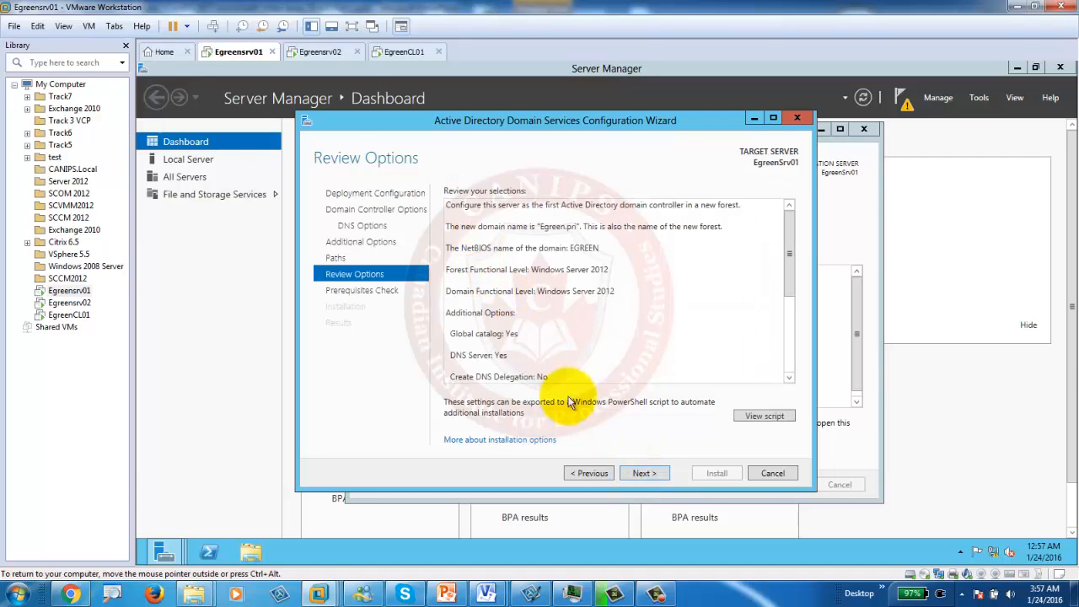
click(642, 474)
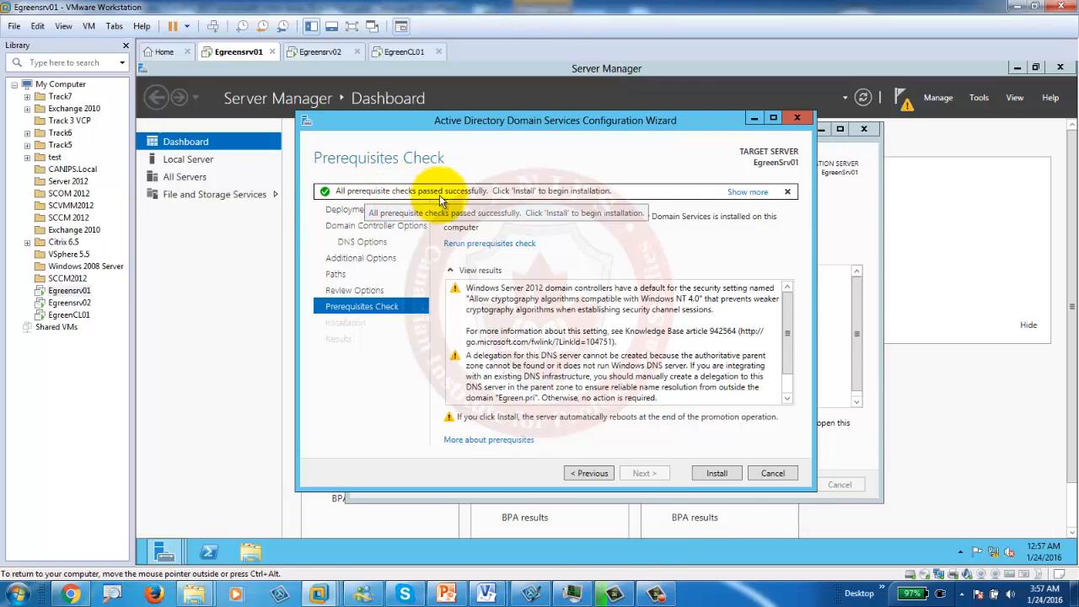
Step: Install AD DS on Egreensrv01 and let it reboot to the Please wait screen
click(721, 476)
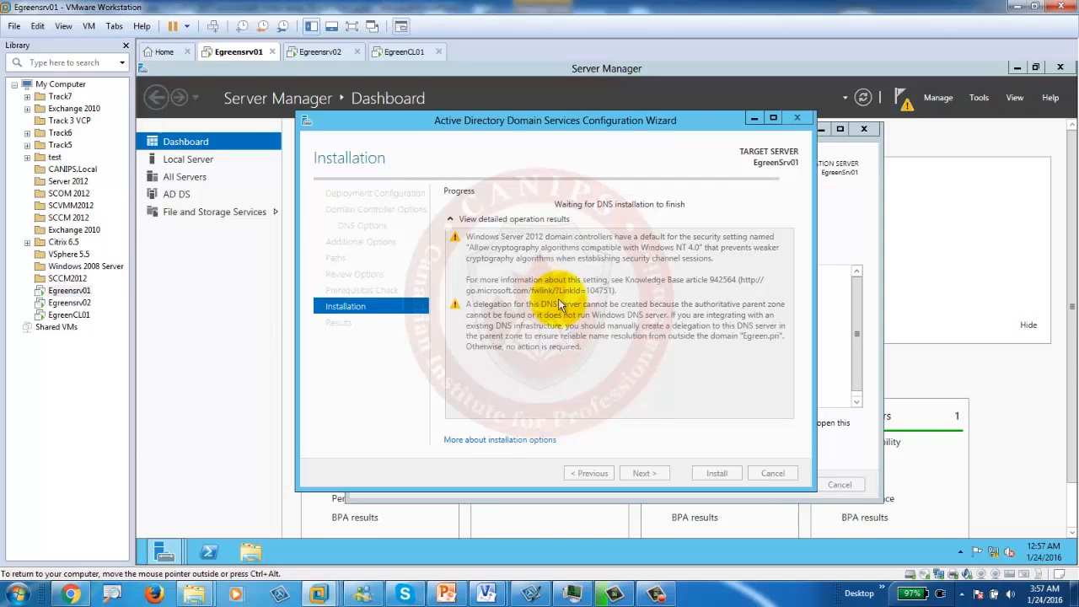
click(657, 594)
click(280, 506)
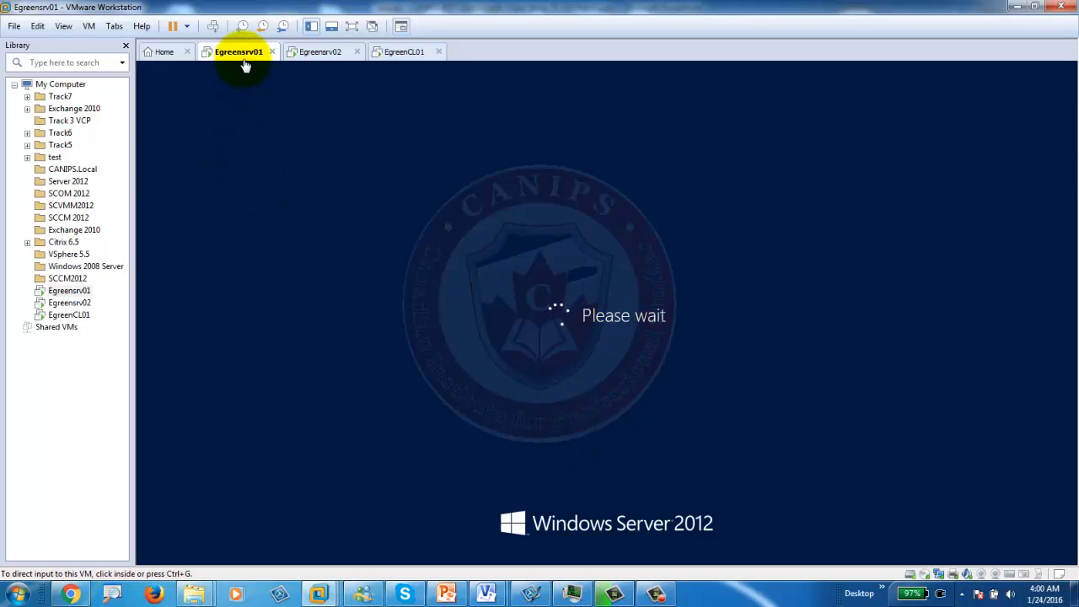
Step: On the lab slide, highlight the Verifying Active Directory Installation bullet, then minimize PowerPoint
click(445, 593)
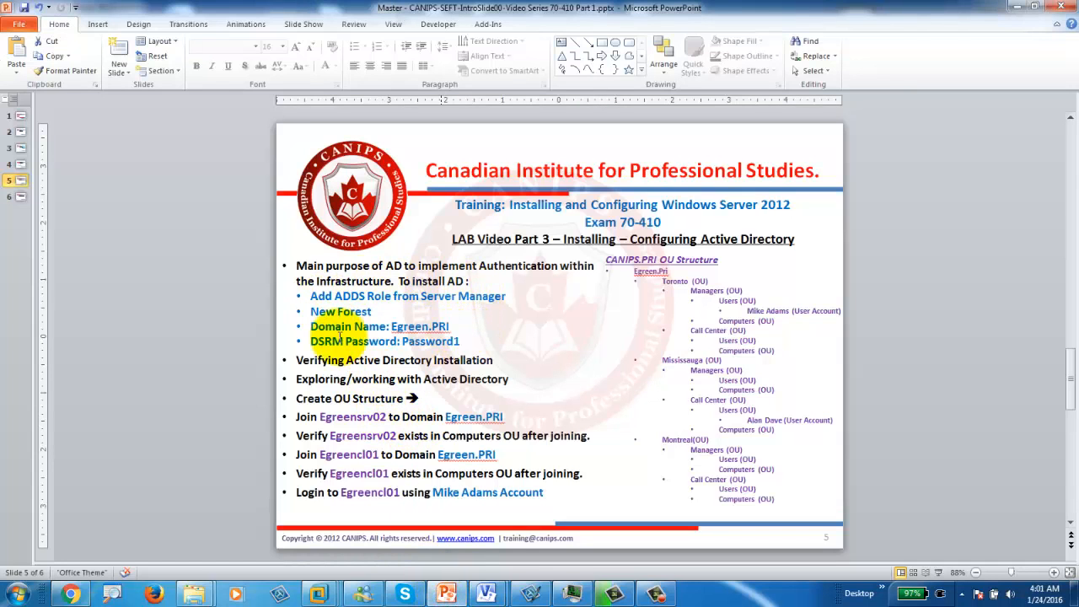
click(295, 360)
drag(446, 360, 493, 361)
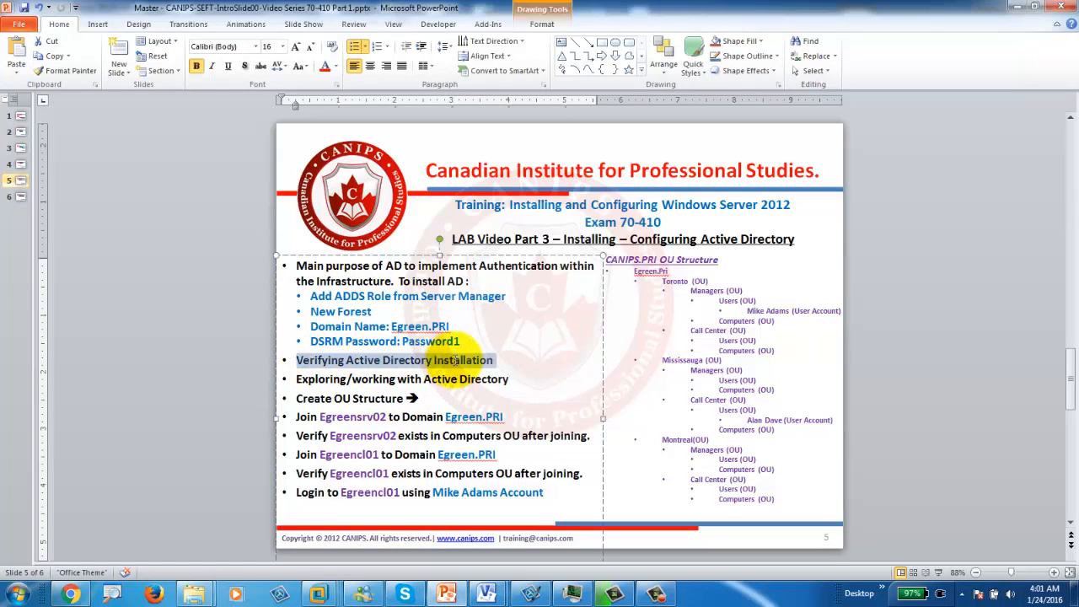
click(498, 361)
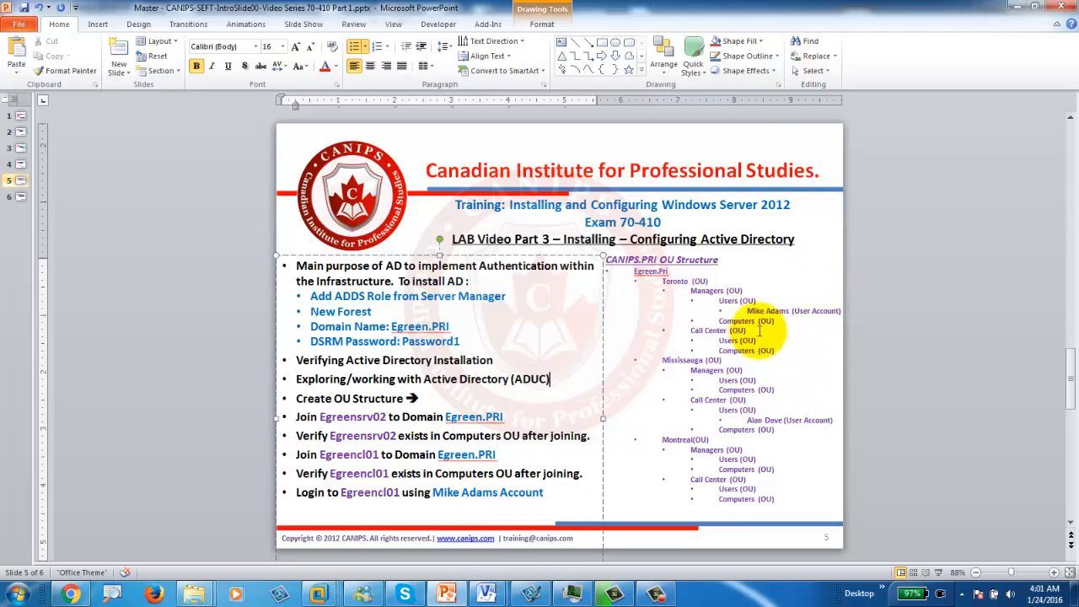
click(1013, 8)
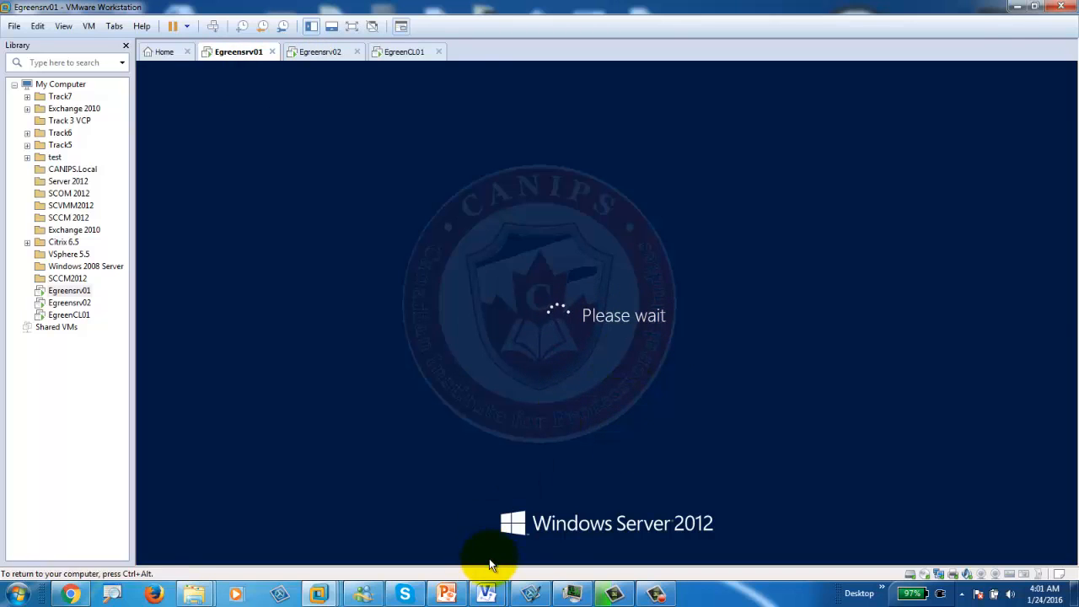
Step: Send Ctrl+Alt+Del to the restarted Egreensrv01 and sign in with the EGREEN\Administrator password
click(565, 314)
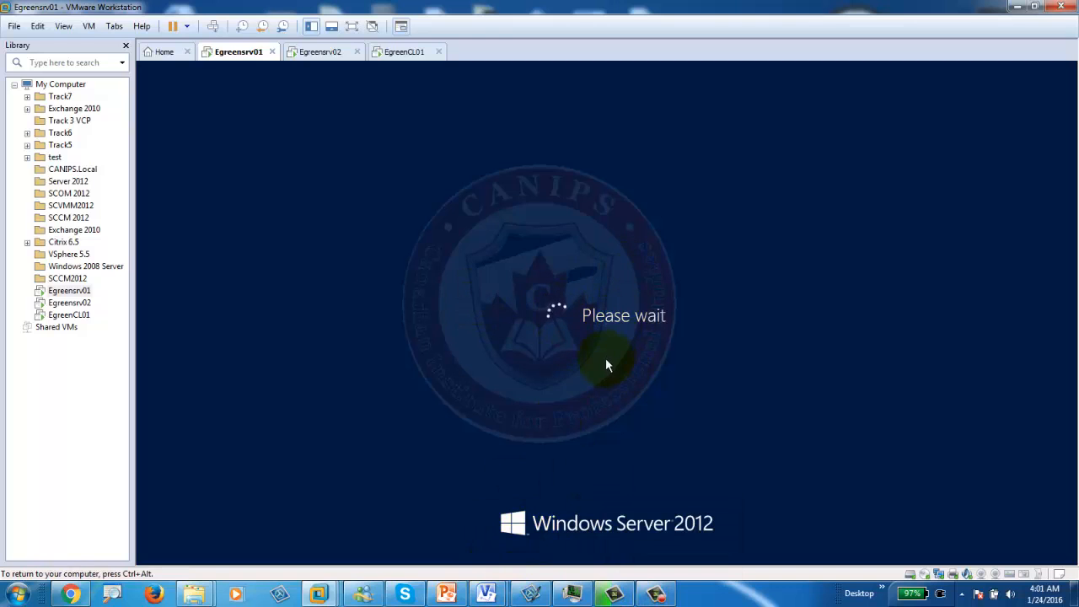
click(656, 593)
click(278, 499)
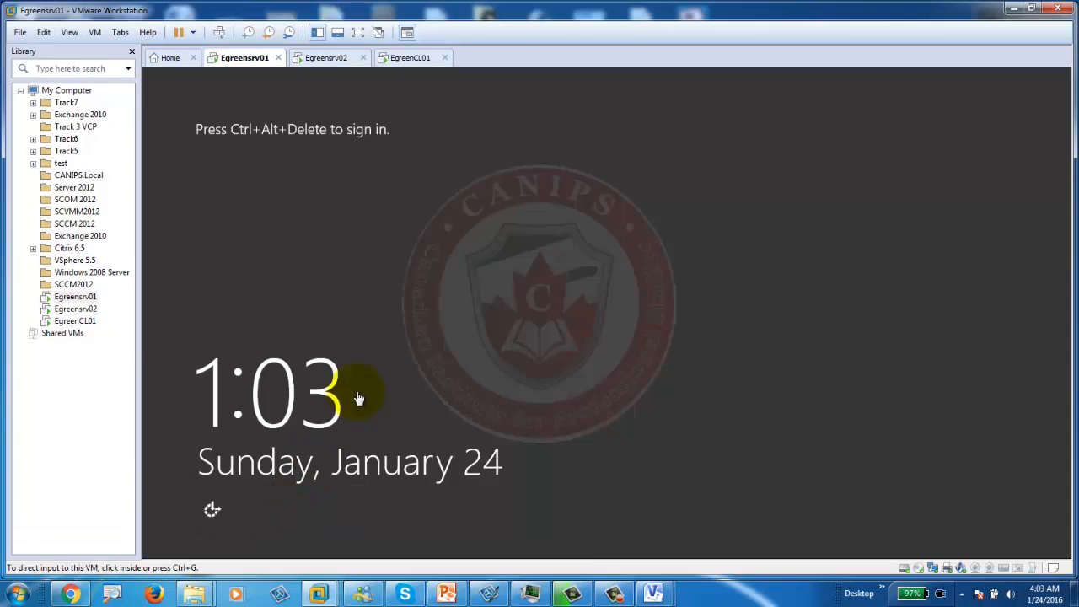
click(222, 33)
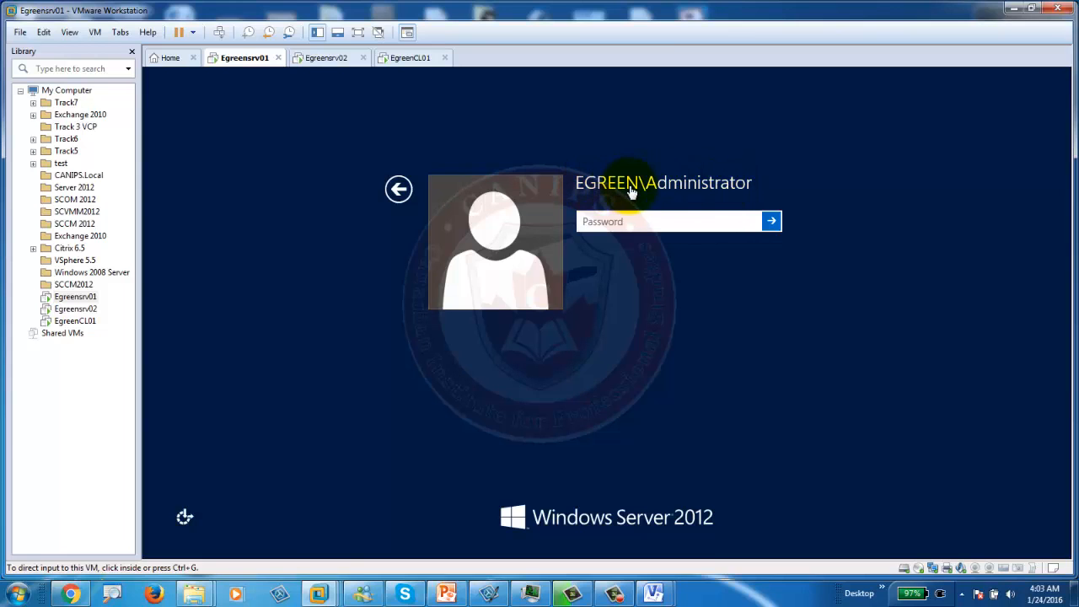
click(611, 222)
click(603, 222)
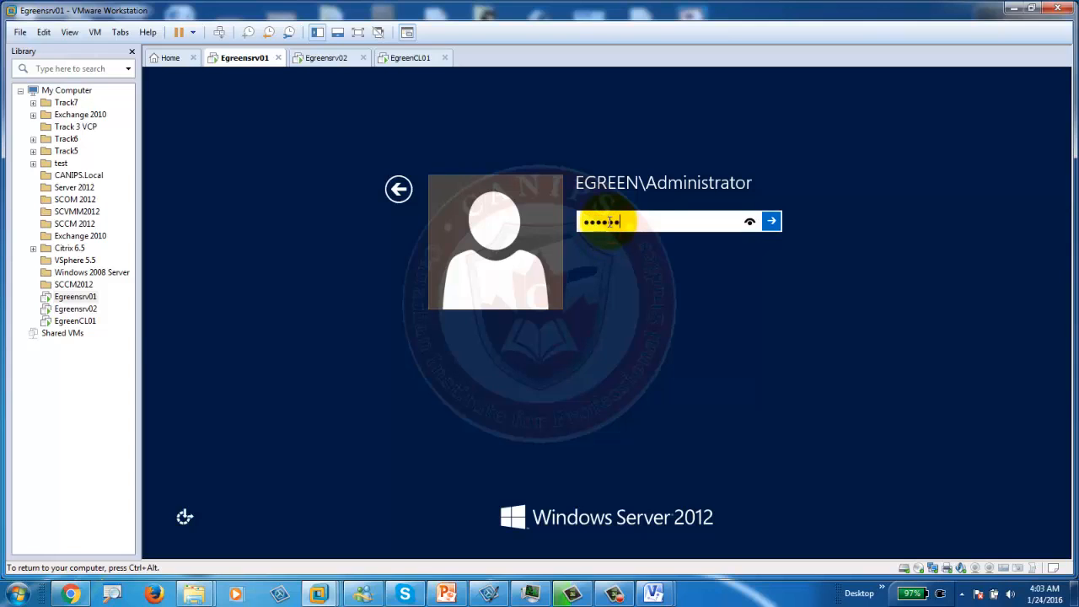
key(Return)
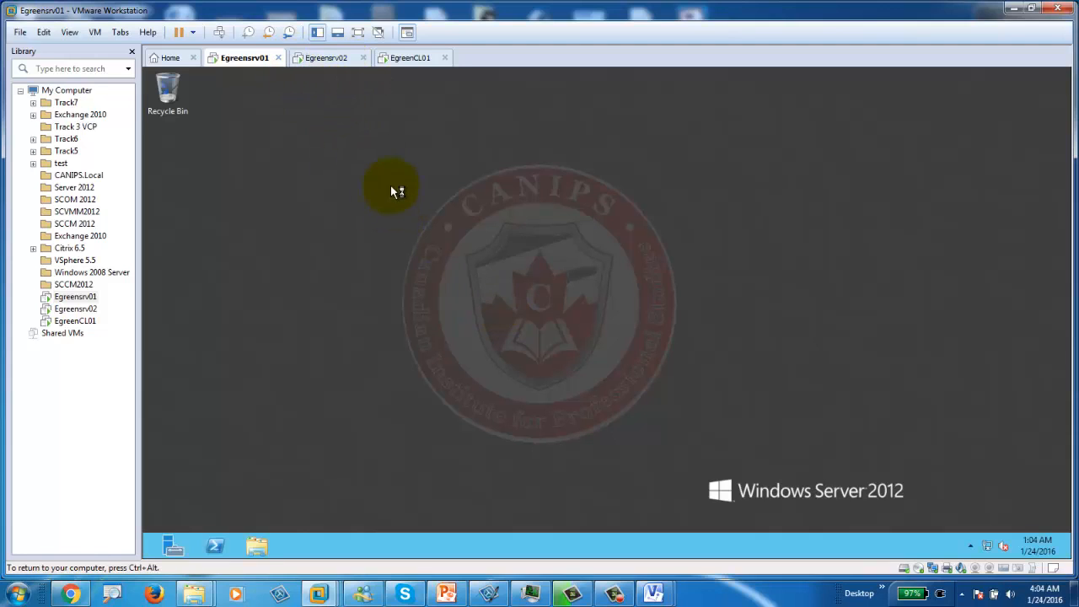
Step: Sign in to Egreensrv02 as Administrator
click(323, 61)
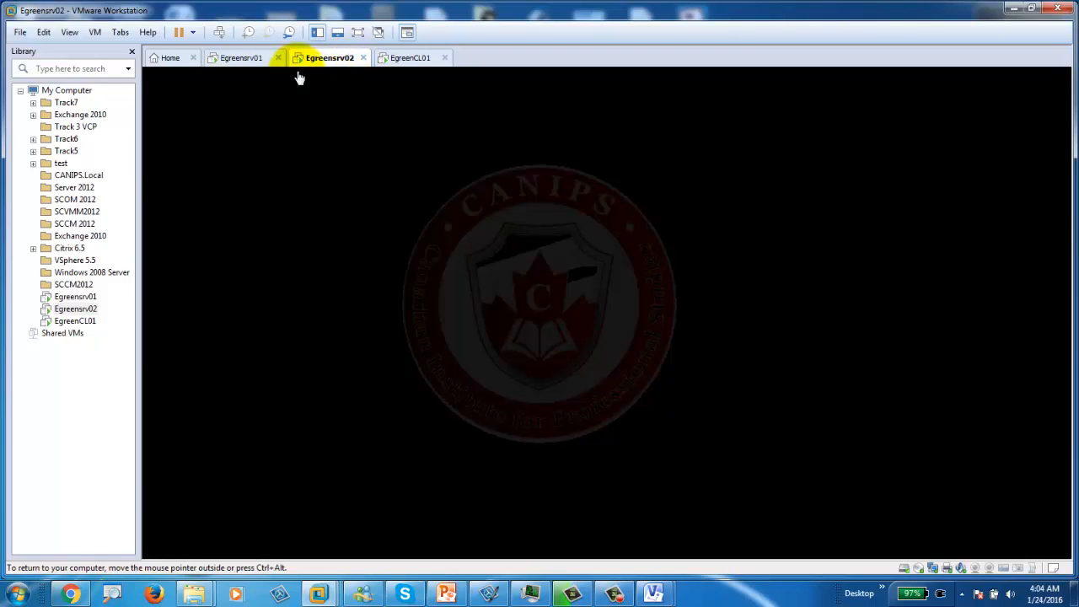
click(217, 33)
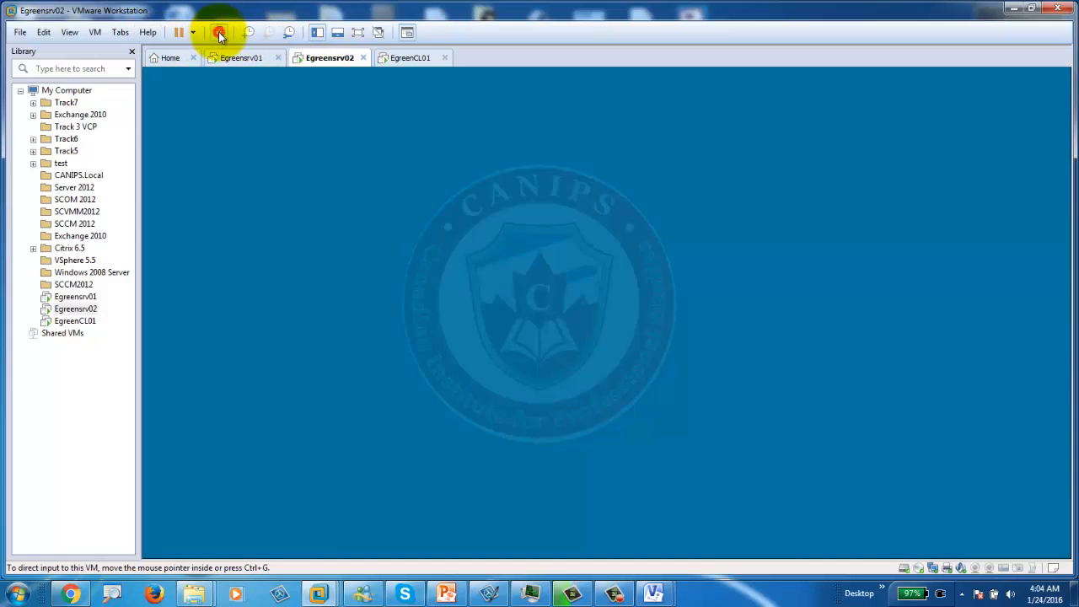
click(546, 291)
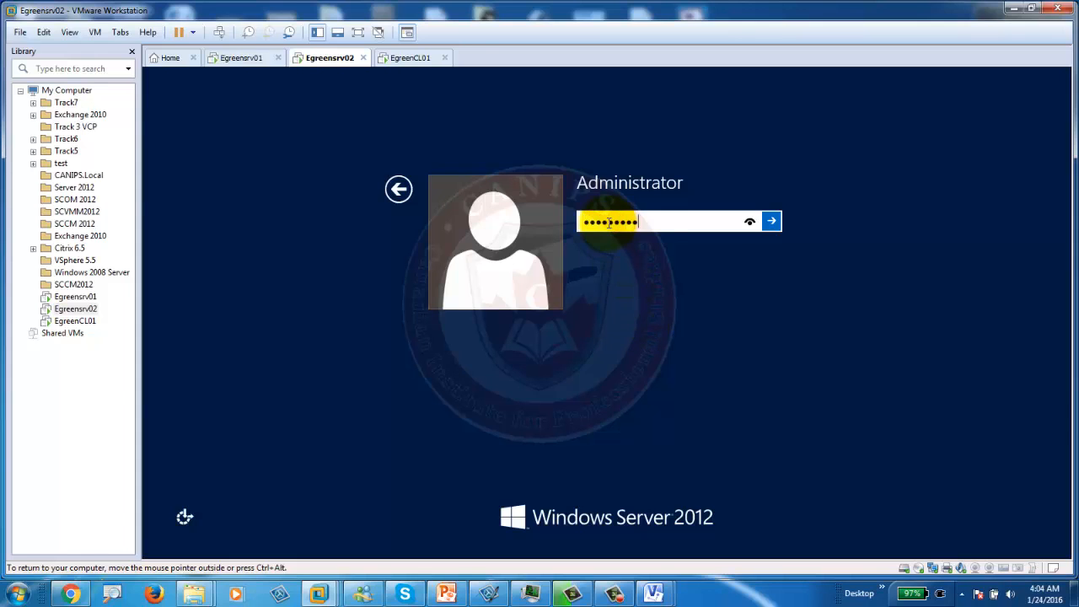
key(Return)
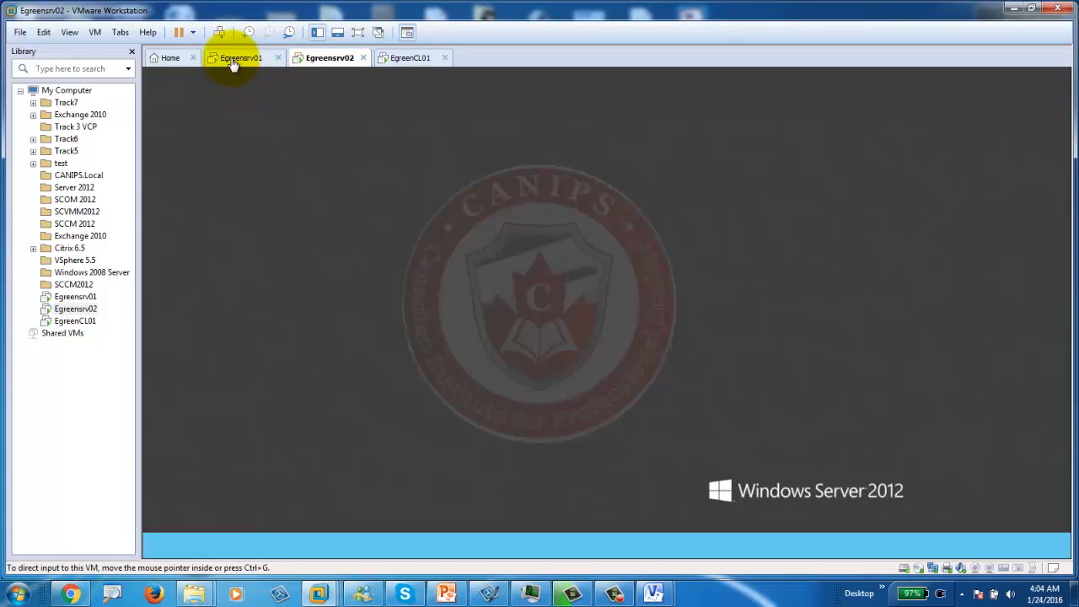
Step: Cancel Egreensrv02's Shutdown Event Tracker prompt and return to Egreensrv01's Server Manager
click(234, 61)
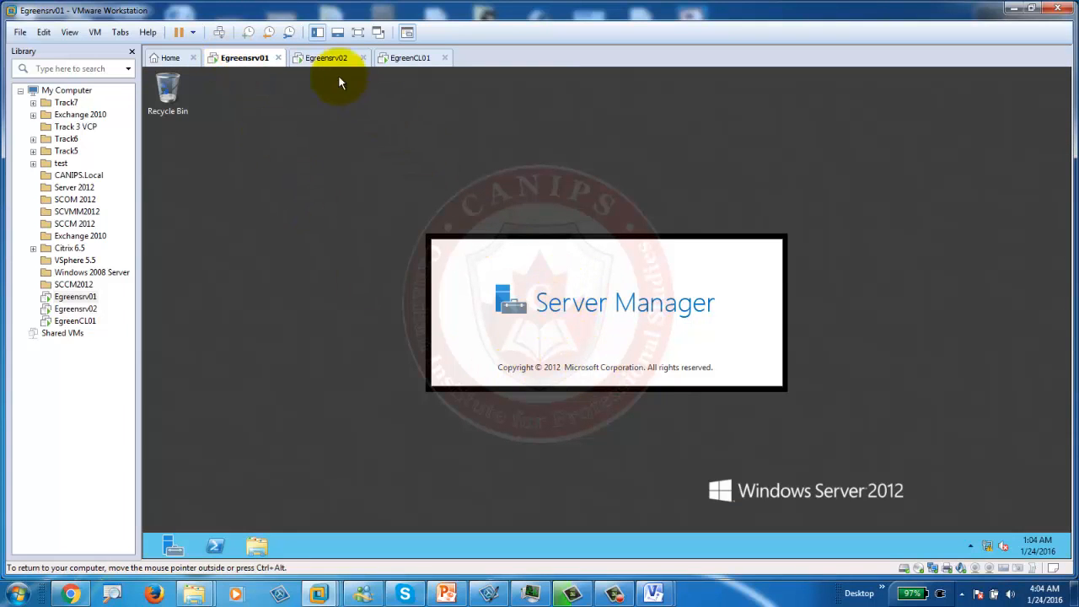
click(316, 56)
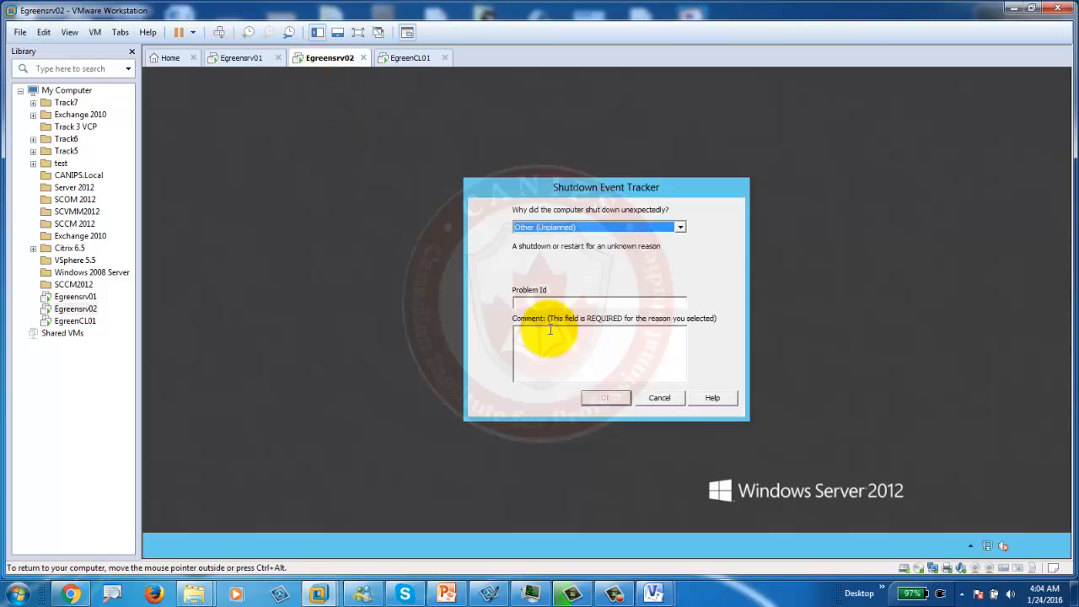
click(653, 395)
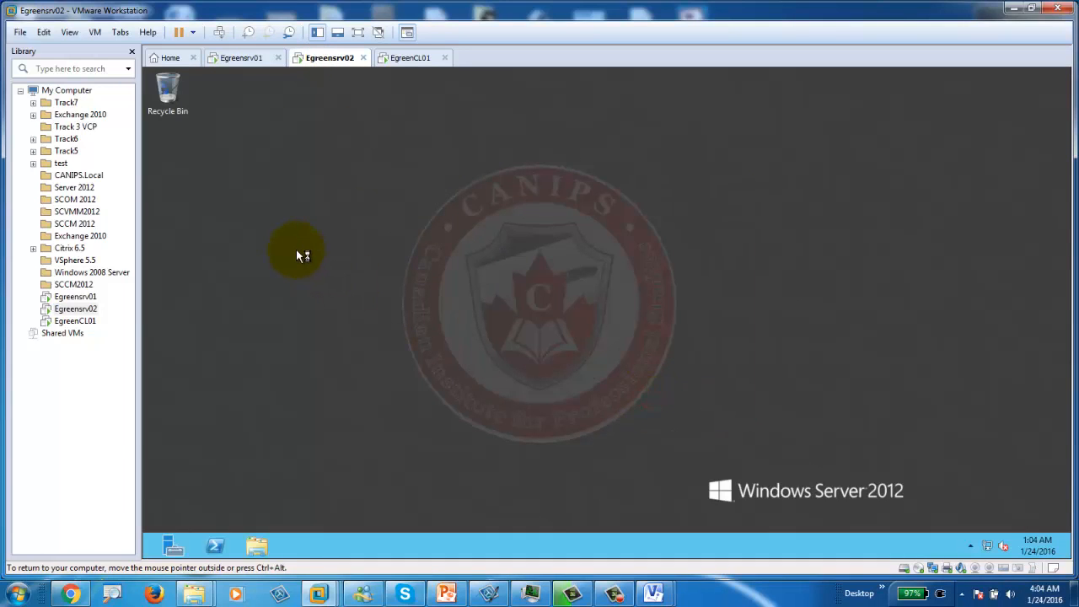
click(243, 59)
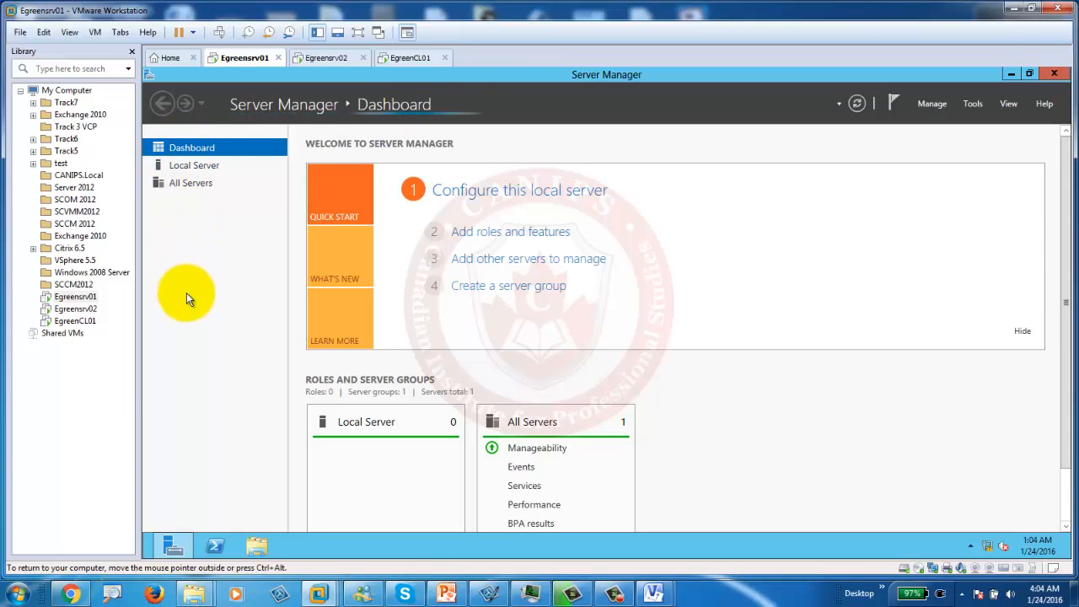
Step: Compare Tools menus: Egreensrv02 lacks AD consoles, while Egreensrv01 lists ADUC, DNS and Group Policy Management
click(329, 59)
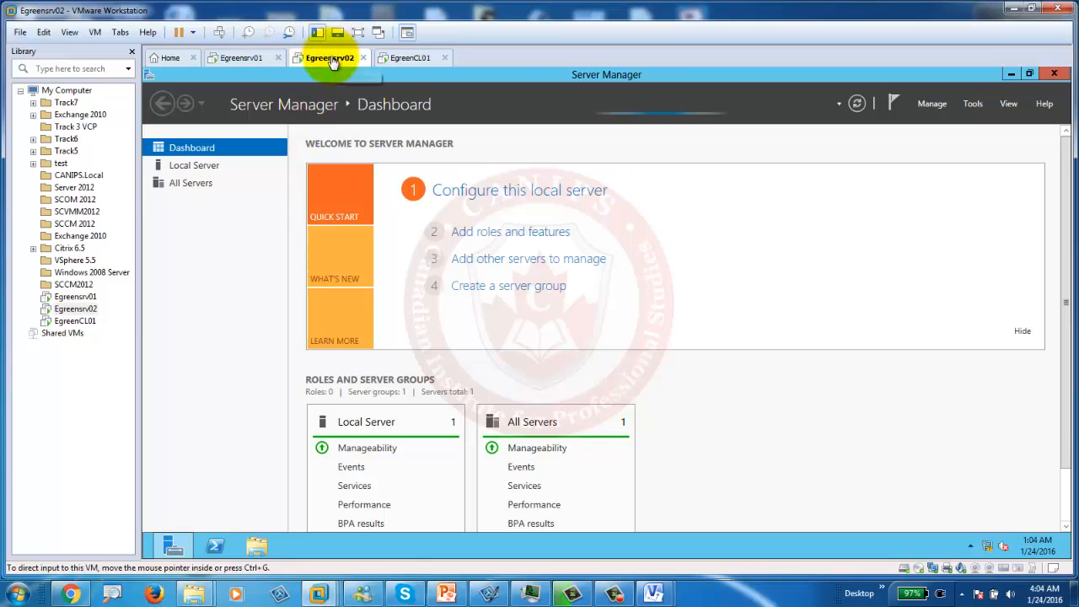
click(970, 105)
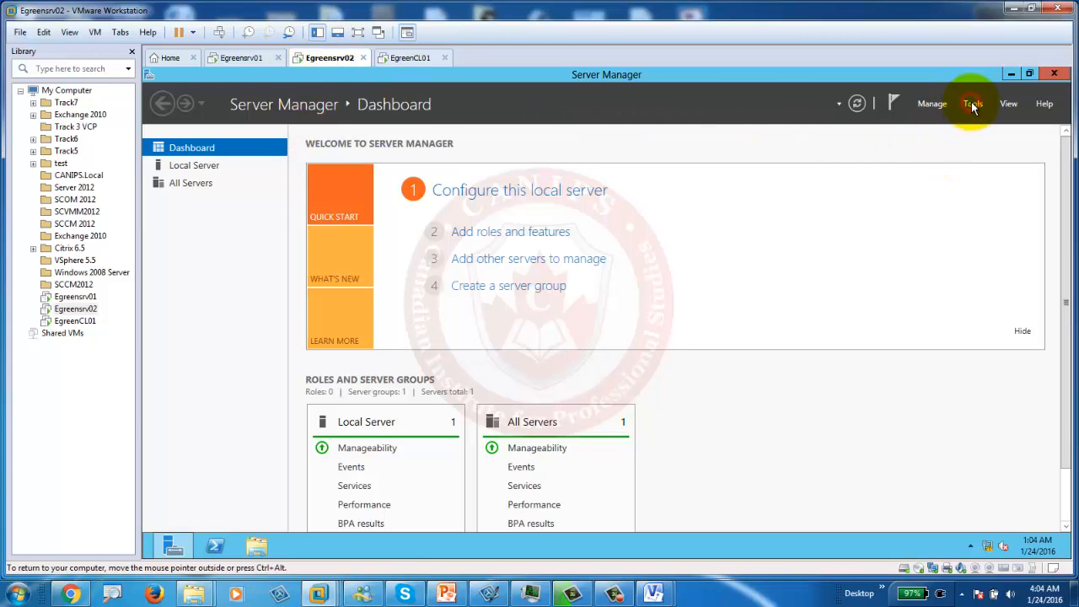
click(972, 104)
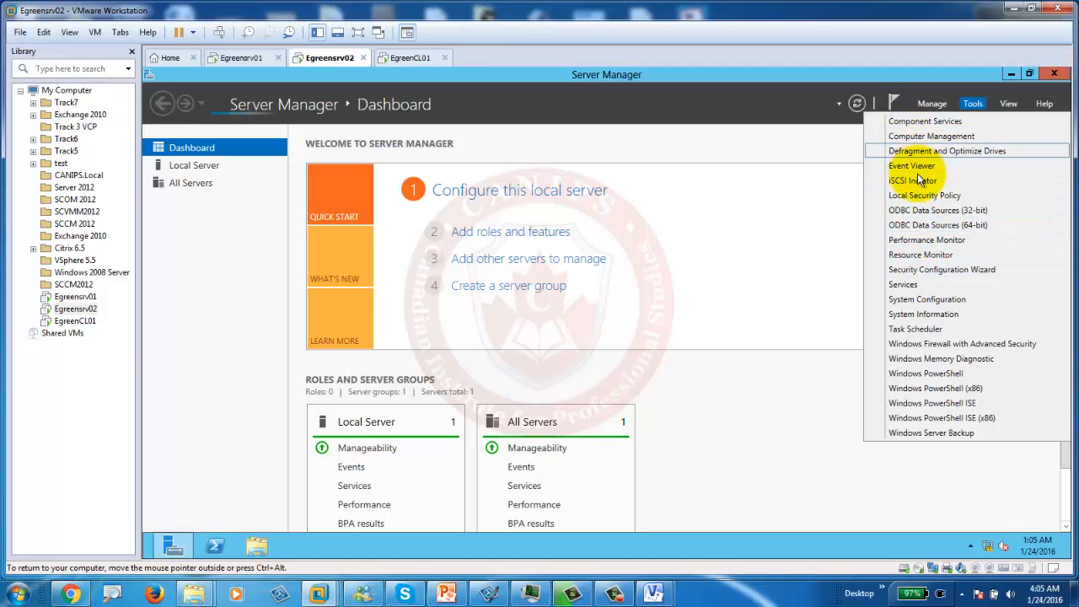
click(244, 59)
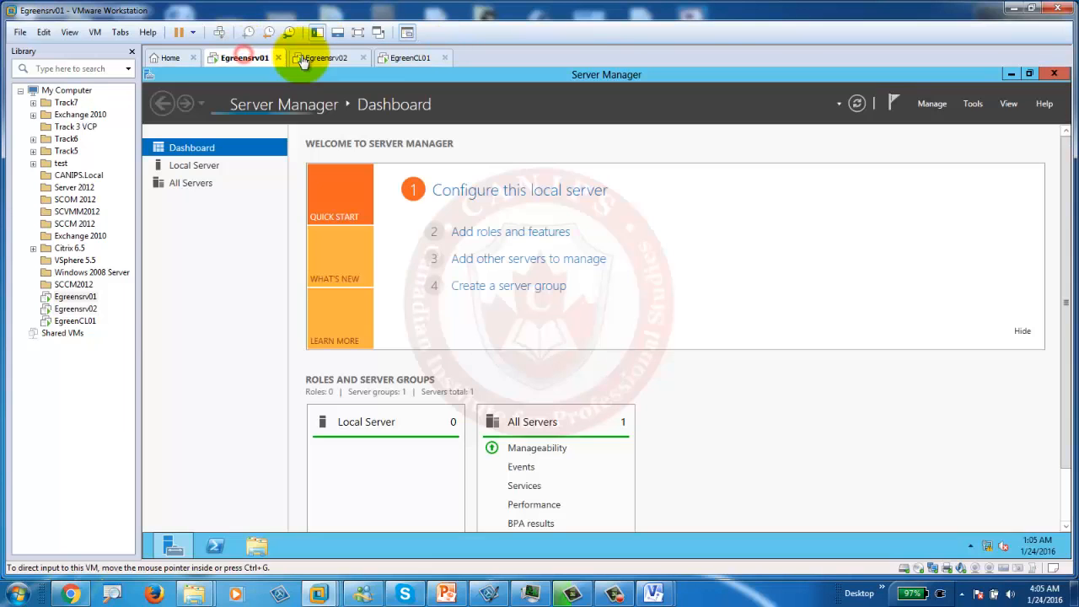
click(971, 105)
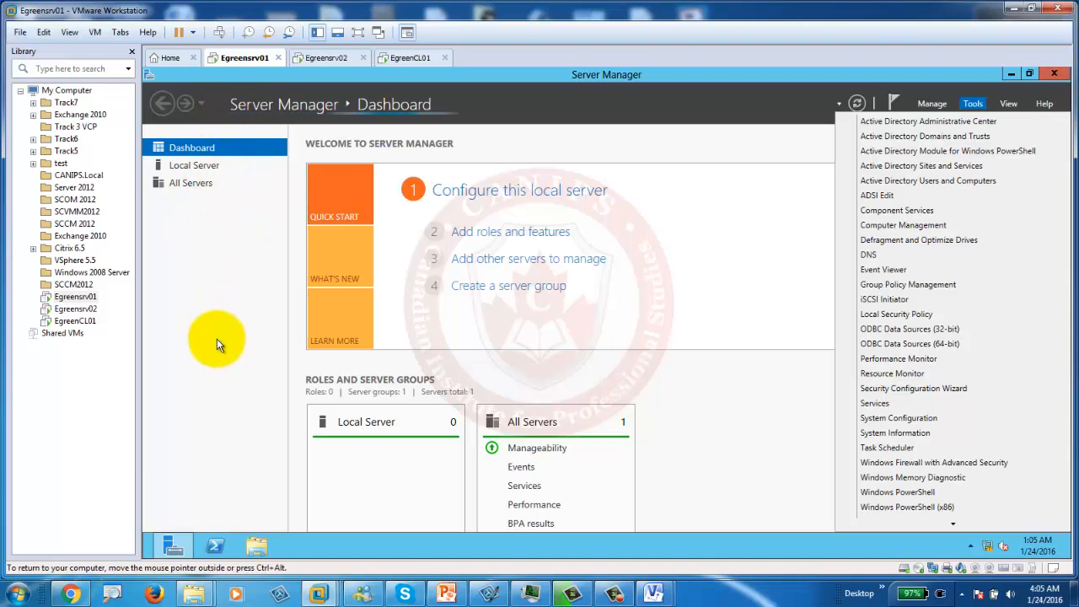
click(446, 593)
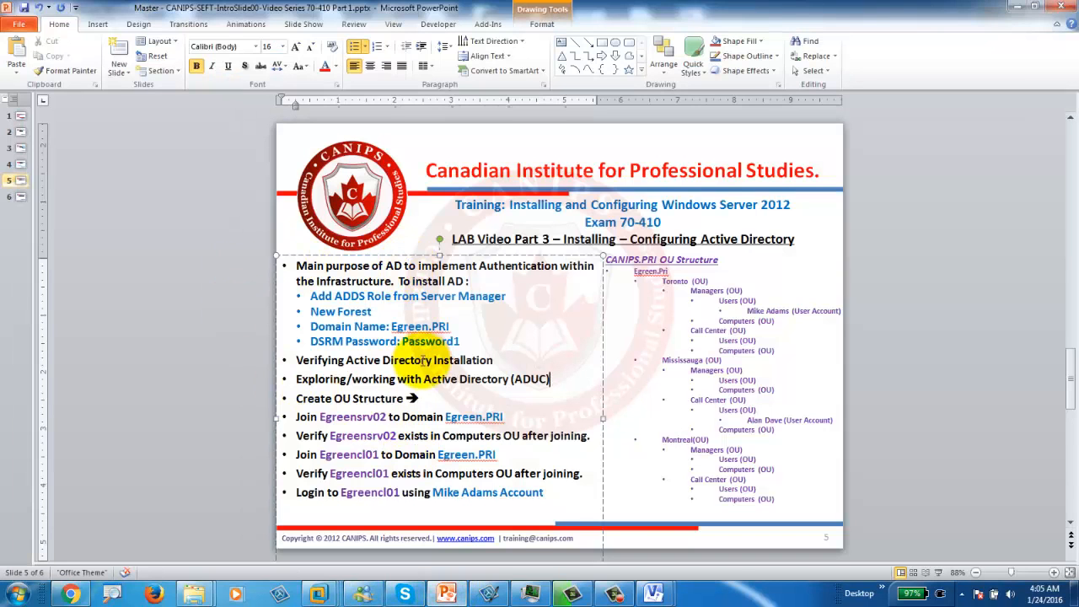
click(294, 360)
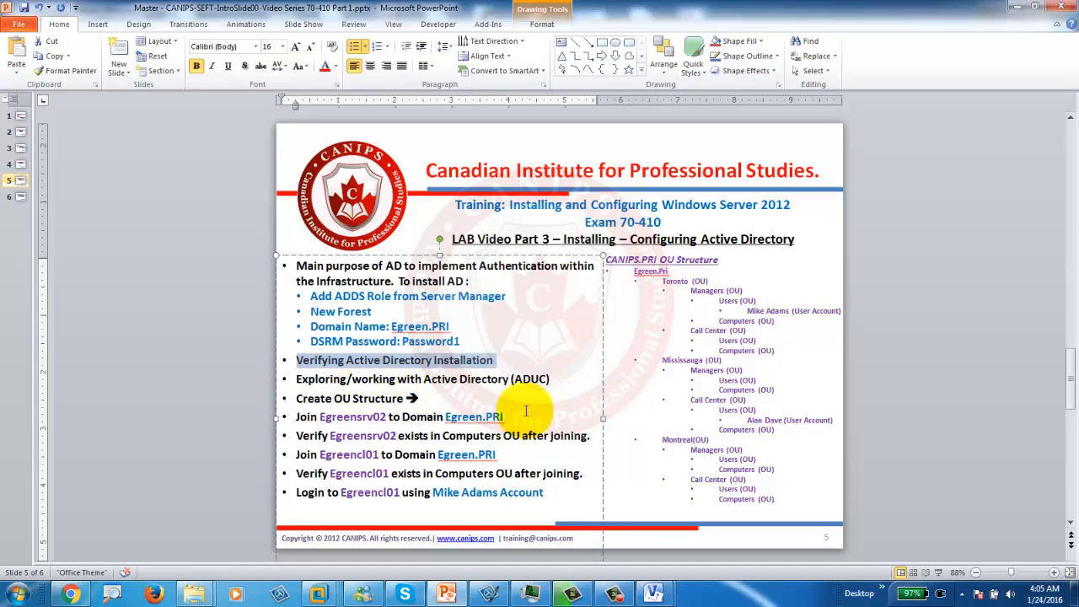
drag(555, 379, 333, 373)
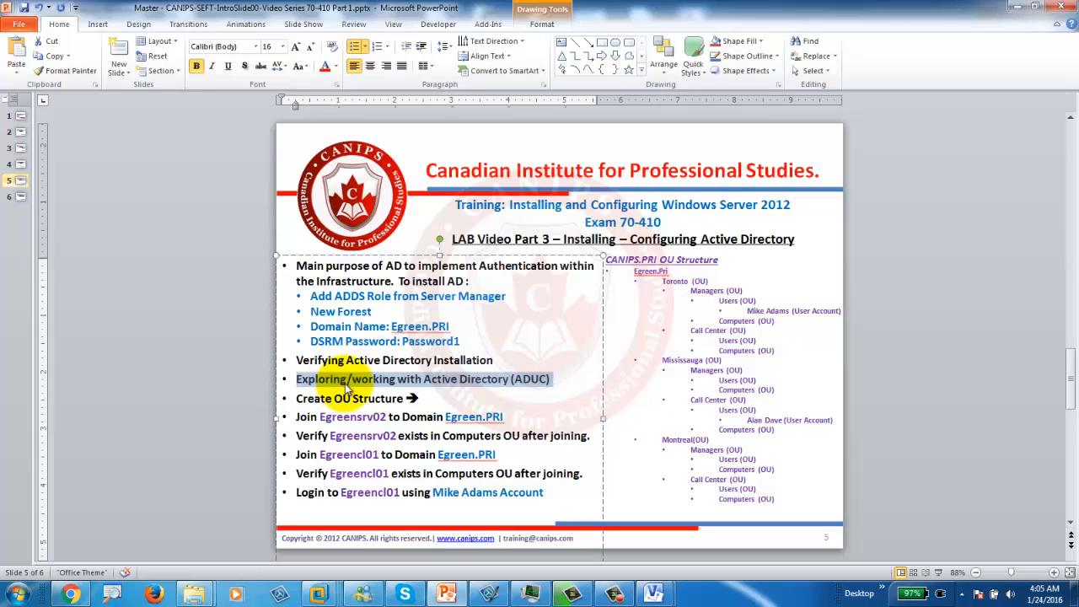
click(636, 273)
drag(662, 283, 739, 307)
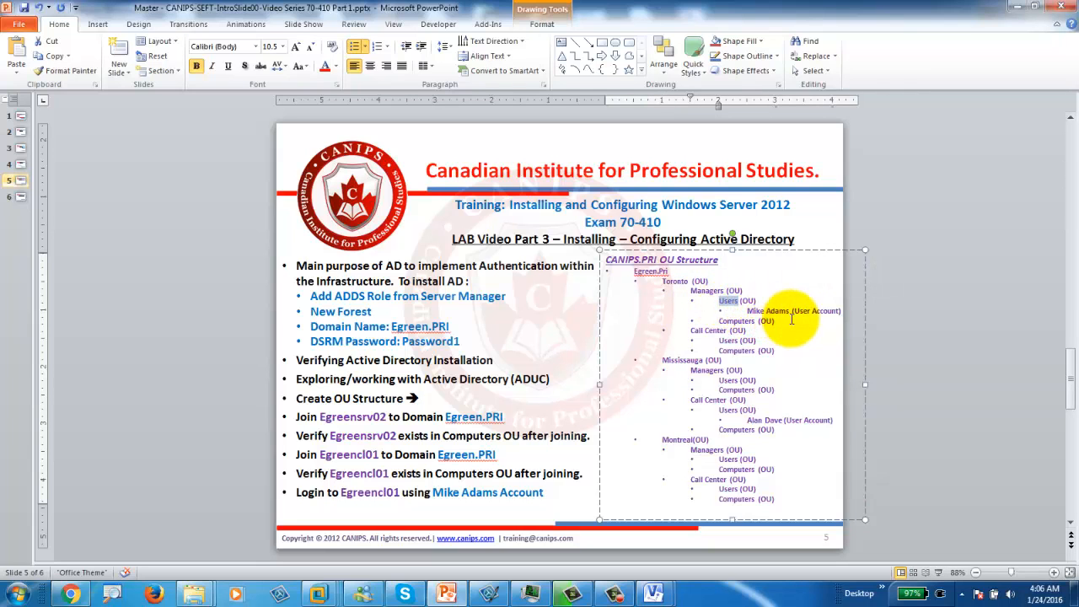
click(1014, 7)
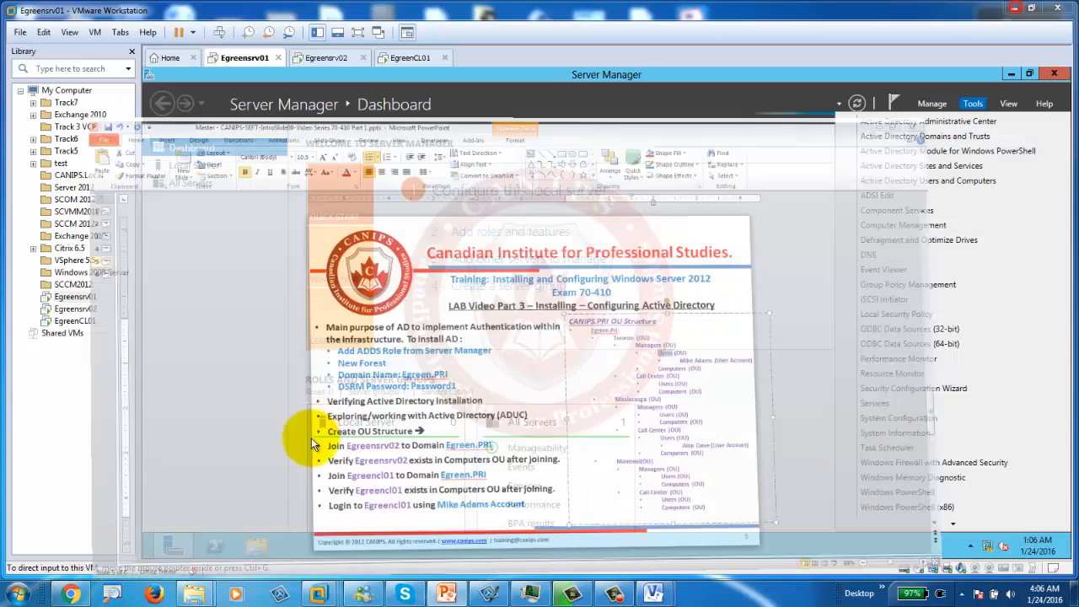
Step: Close Tools so the dashboard shows AD DS, DNS and File and Storage roles, then reopen Tools
click(240, 339)
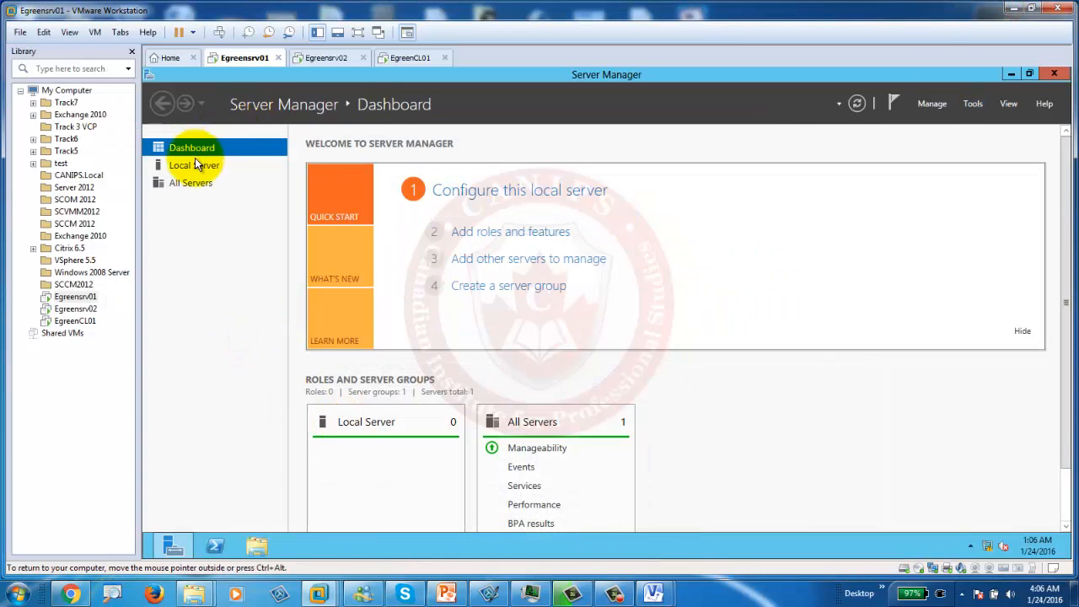
click(973, 104)
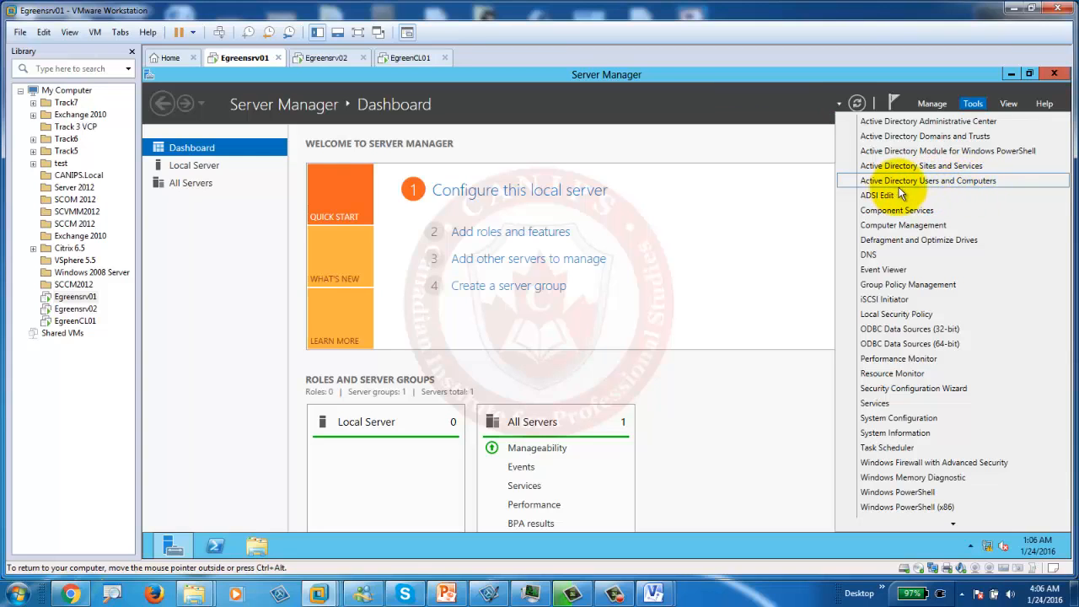
click(952, 182)
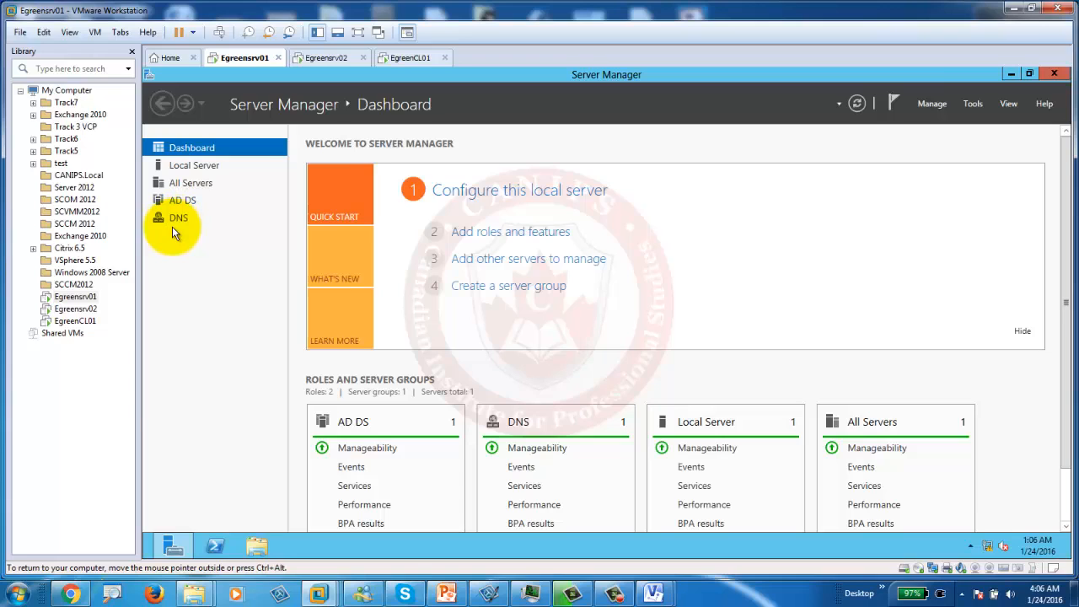
click(974, 103)
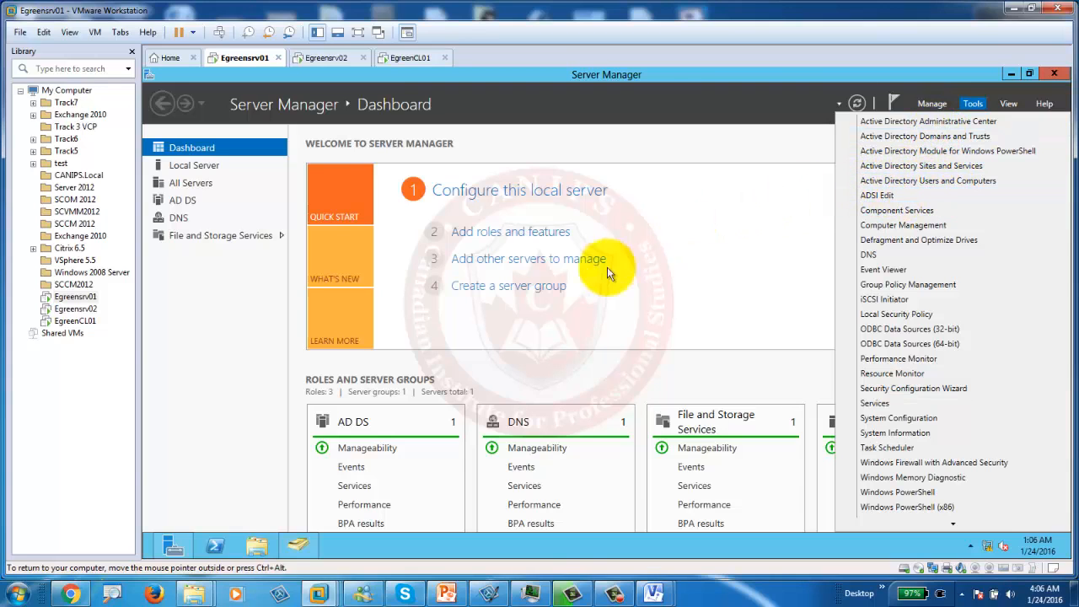
Step: Launch Active Directory Users and Computers maximized and browse Egreen.pri's Users container, including Administrator's actions
click(301, 546)
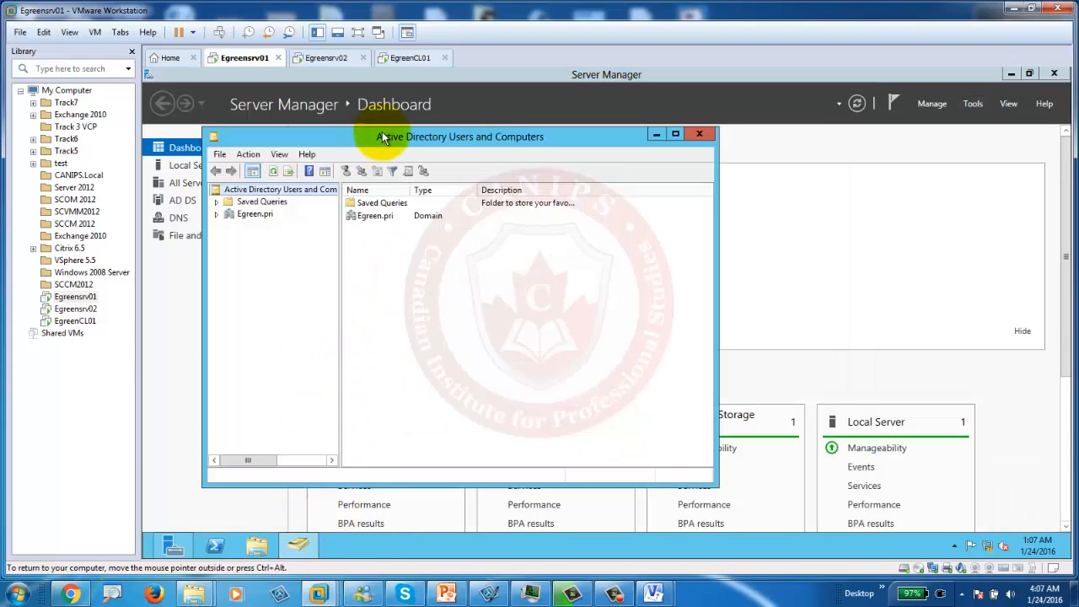
double_click(411, 137)
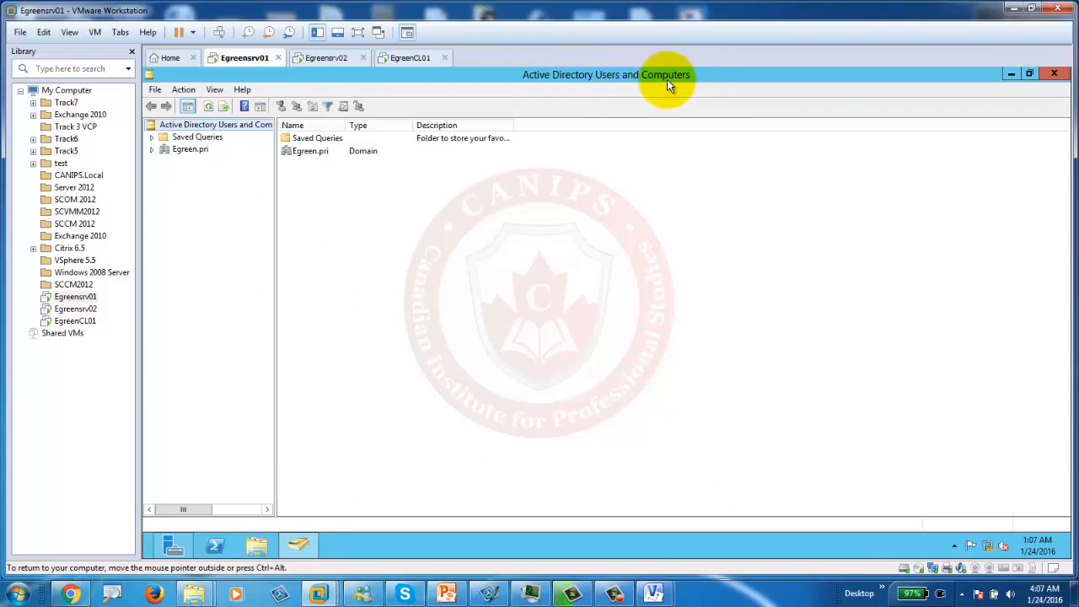
click(151, 150)
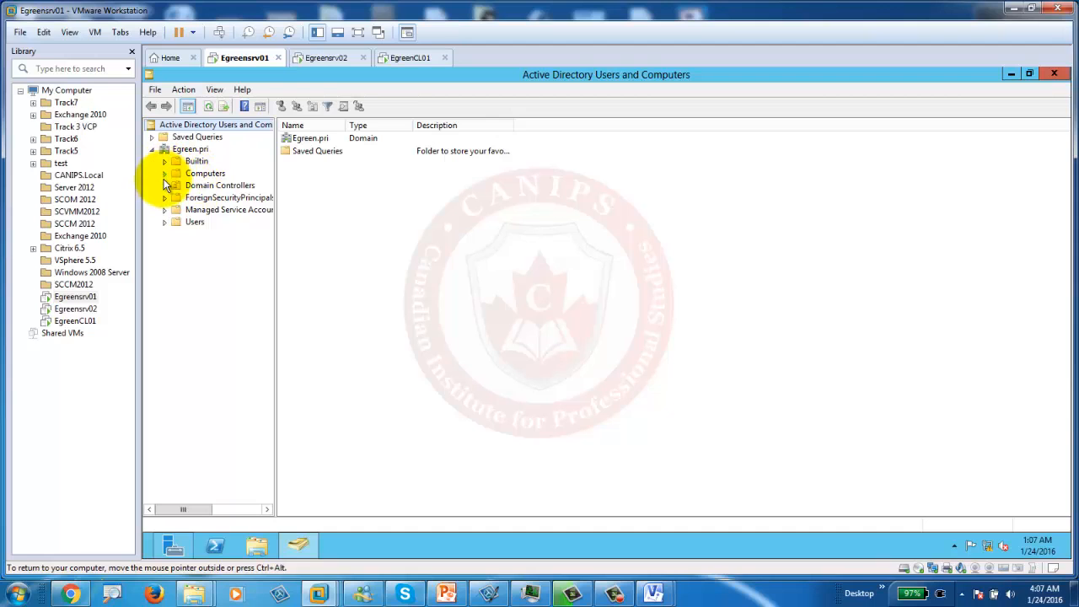
click(193, 222)
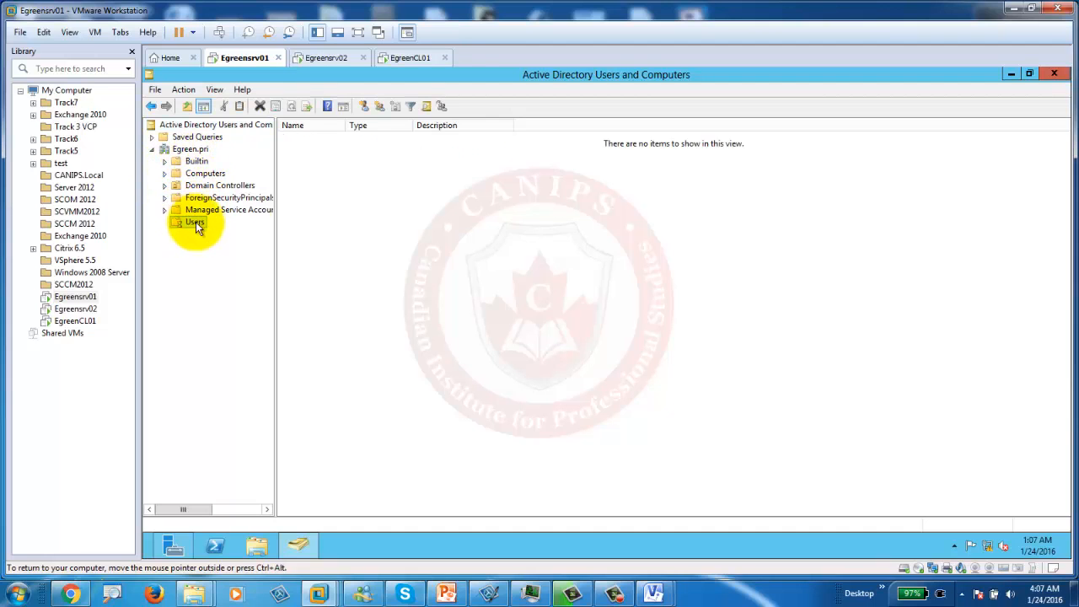
click(308, 138)
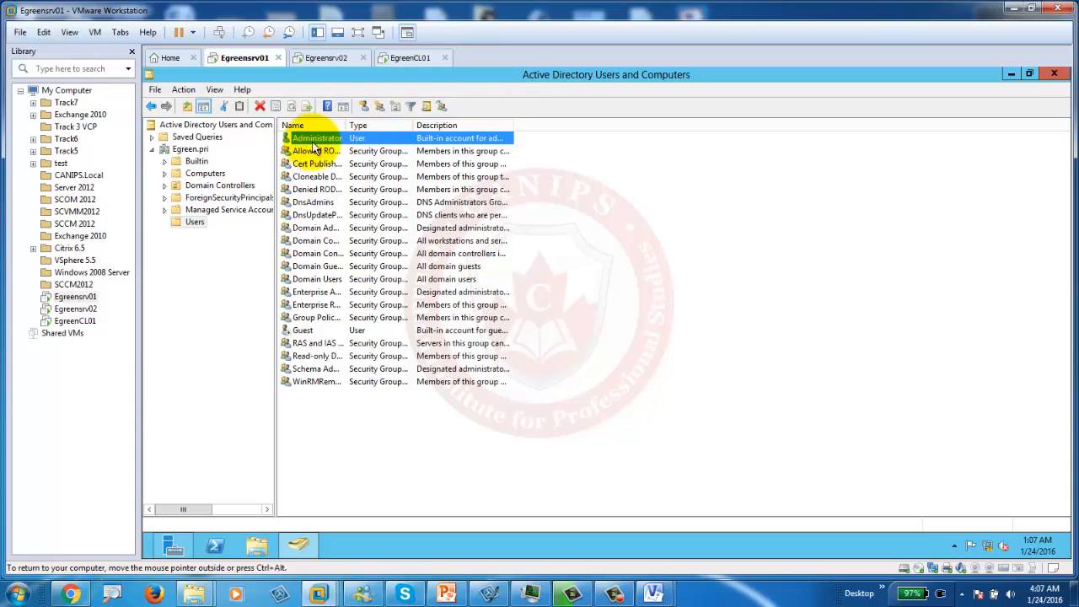
right_click(328, 141)
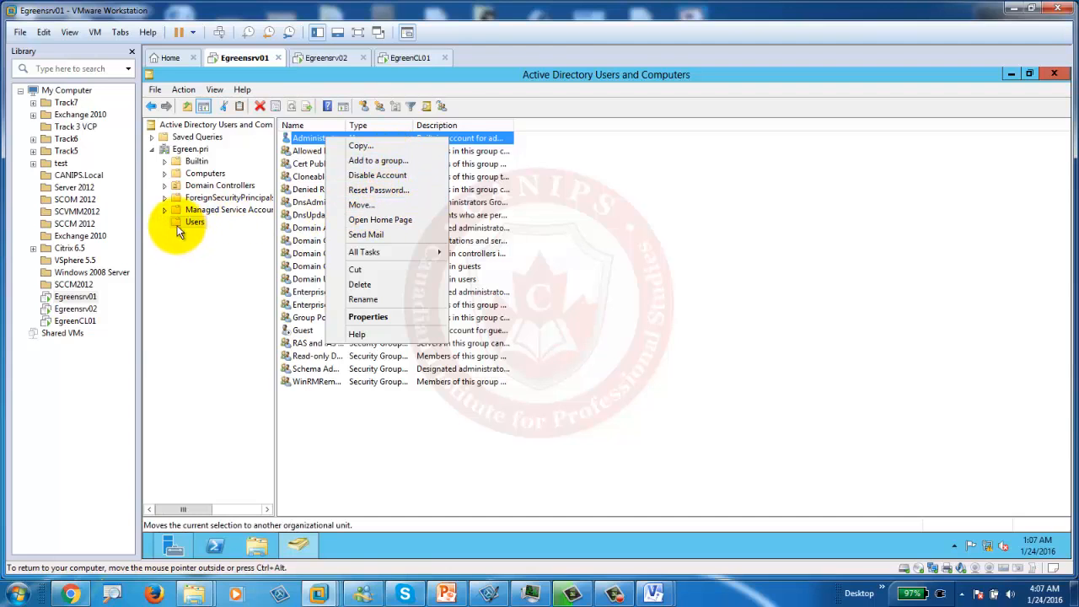
mouse_move(393, 250)
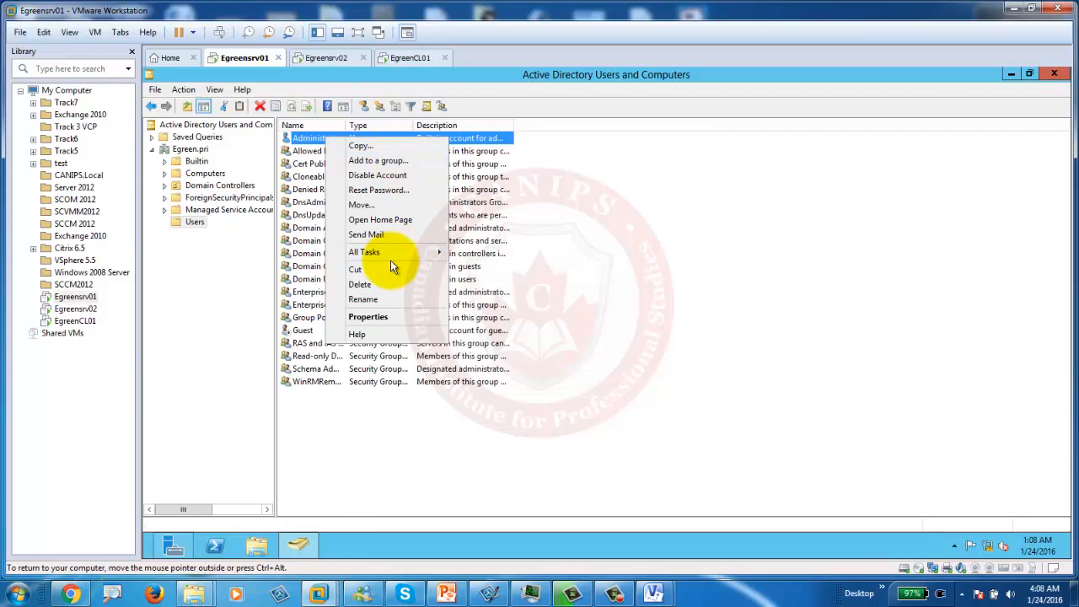
Step: Close the Administrator menu and find the Toronto entry in the slide's OU plan
click(560, 255)
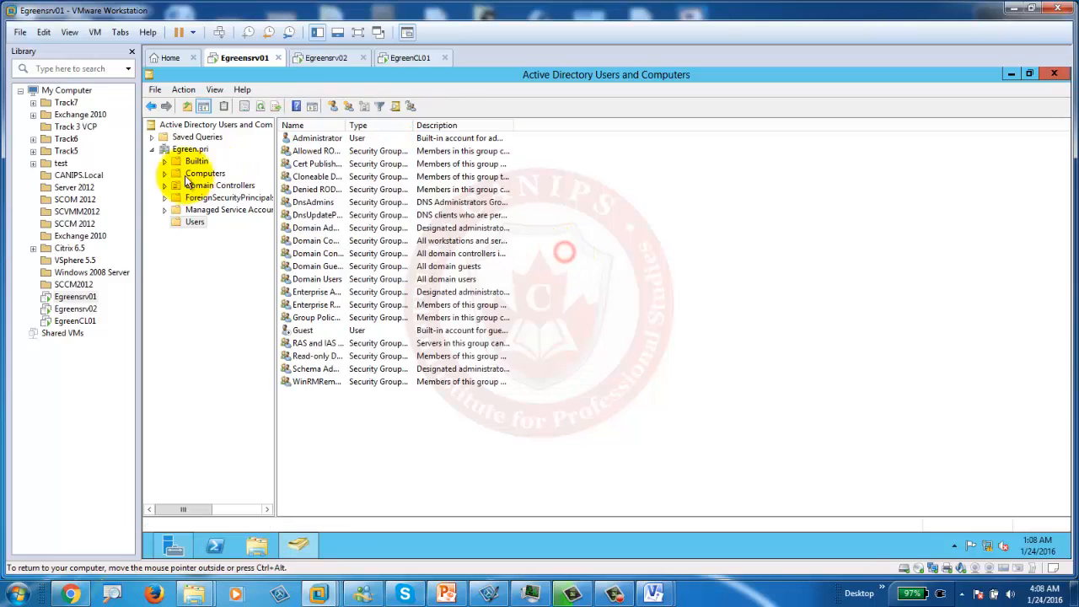
click(444, 596)
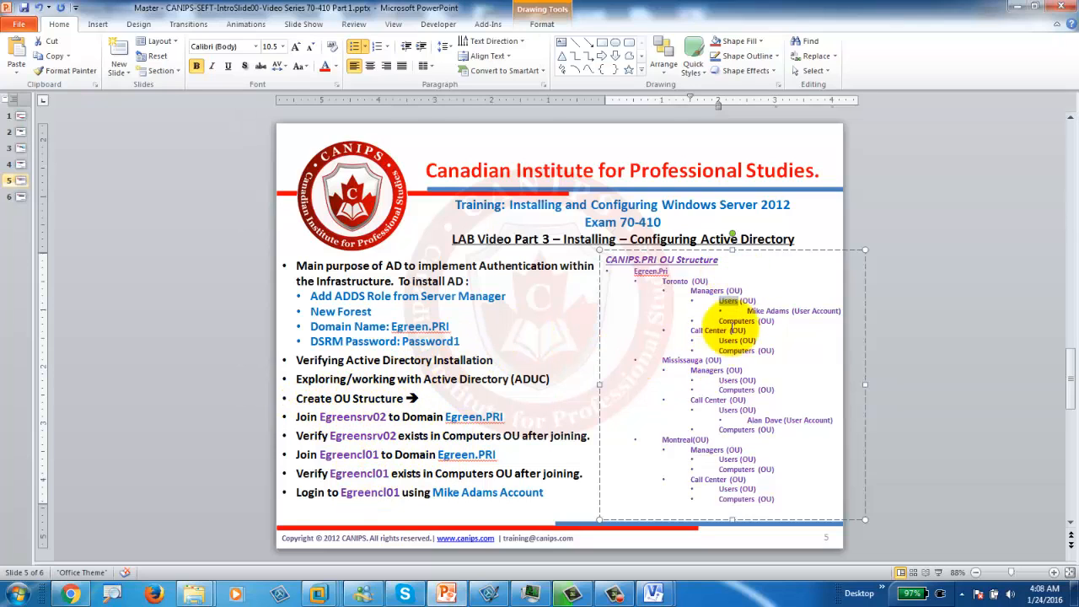
double_click(665, 286)
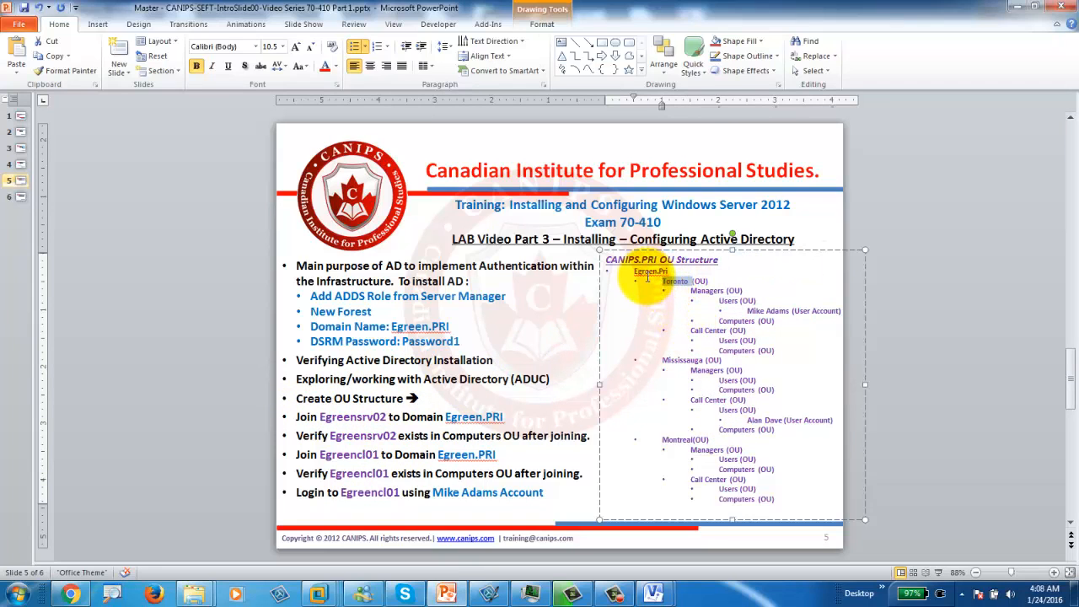
click(1017, 8)
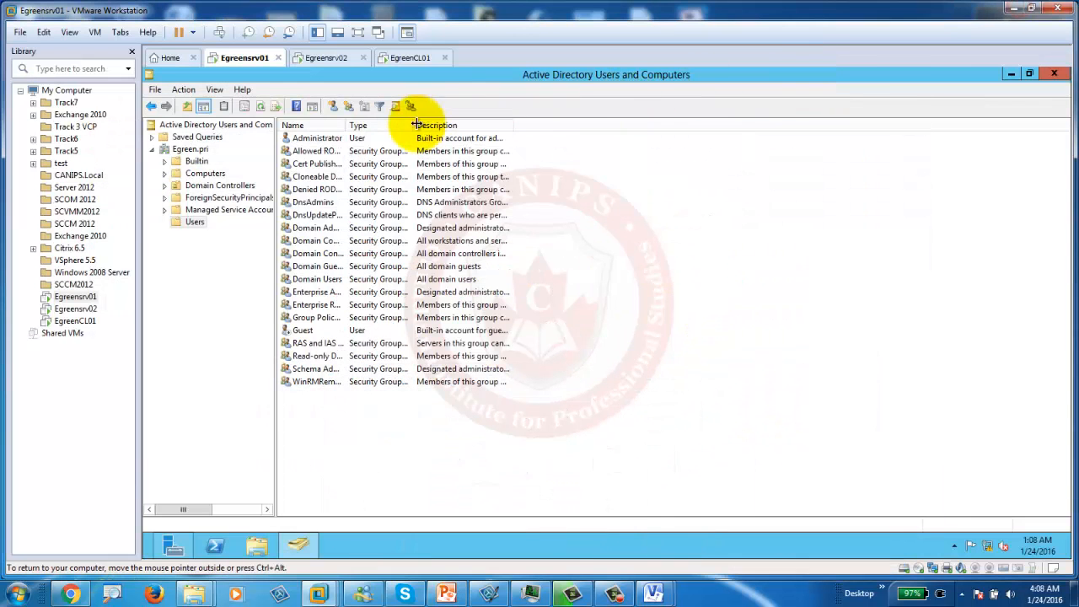
Step: Create a new organizational unit named Toronto under Egreen.pri
click(177, 151)
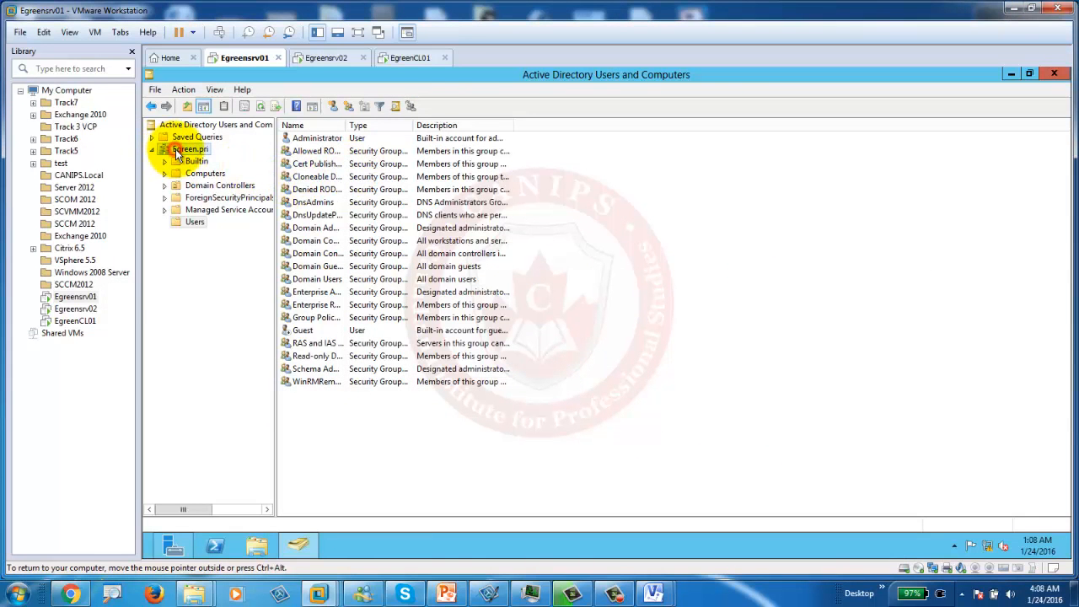
right_click(177, 152)
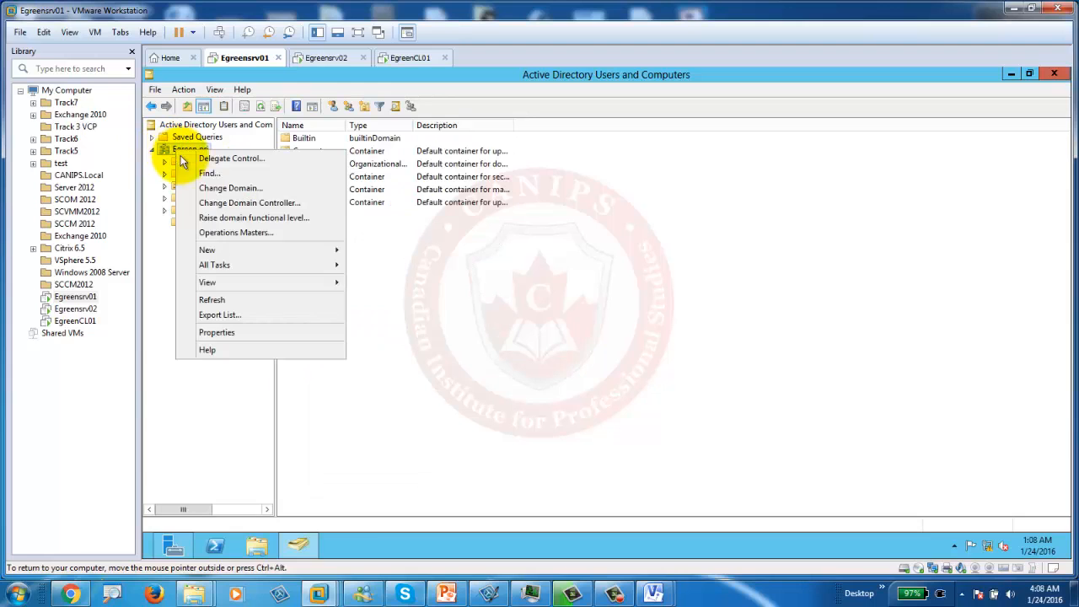
mouse_move(247, 249)
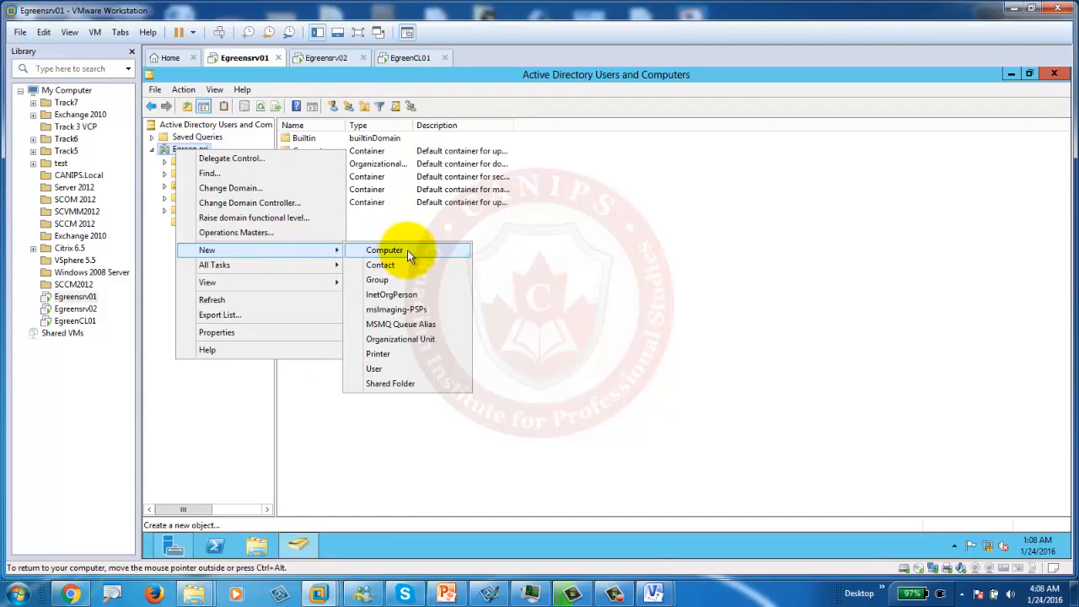
click(412, 339)
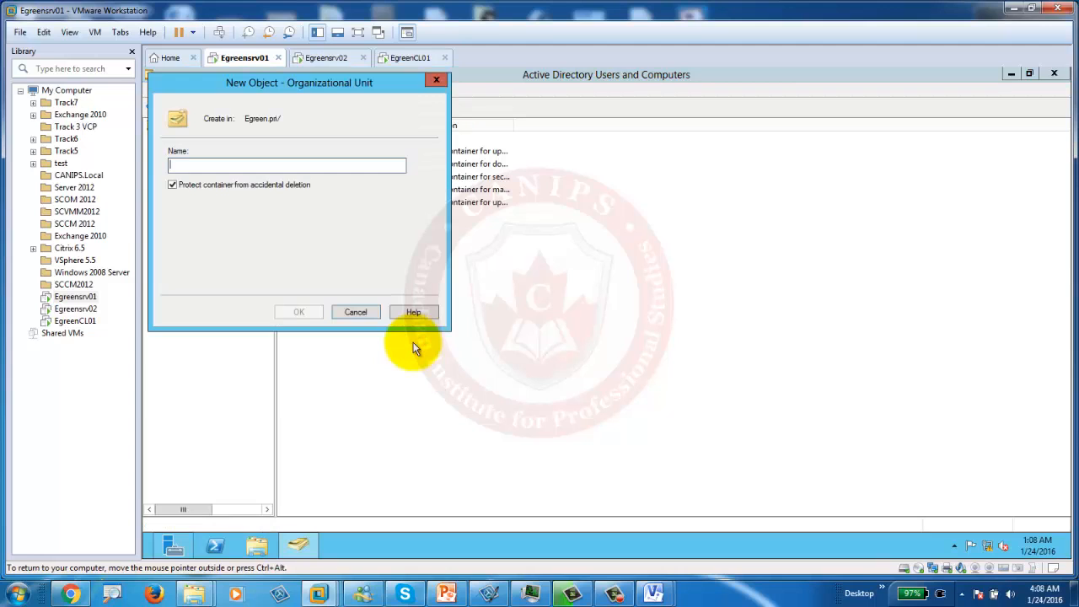
text(Toronto)
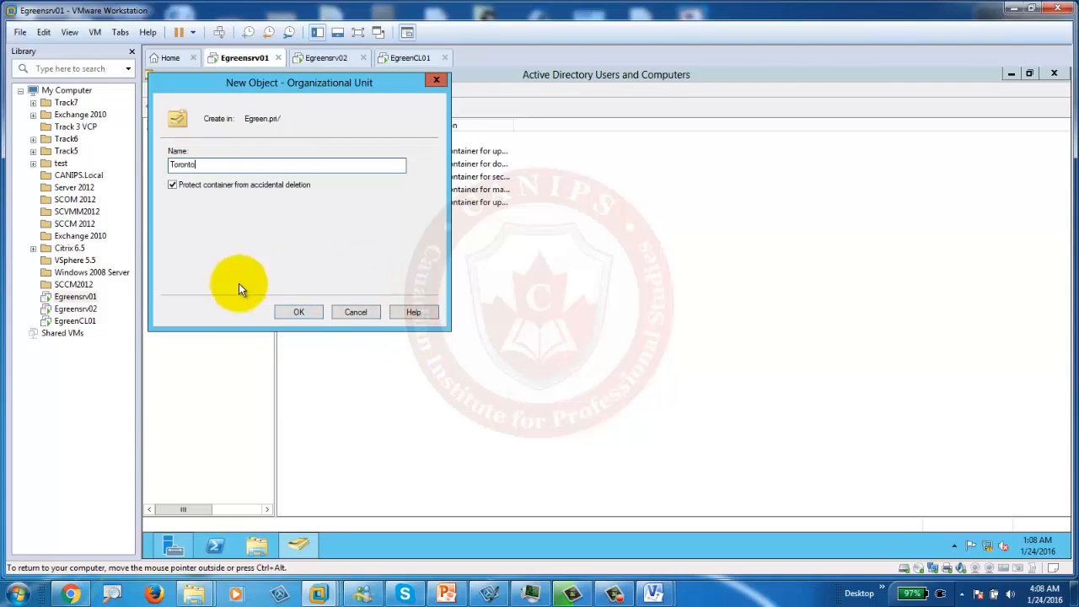
click(310, 313)
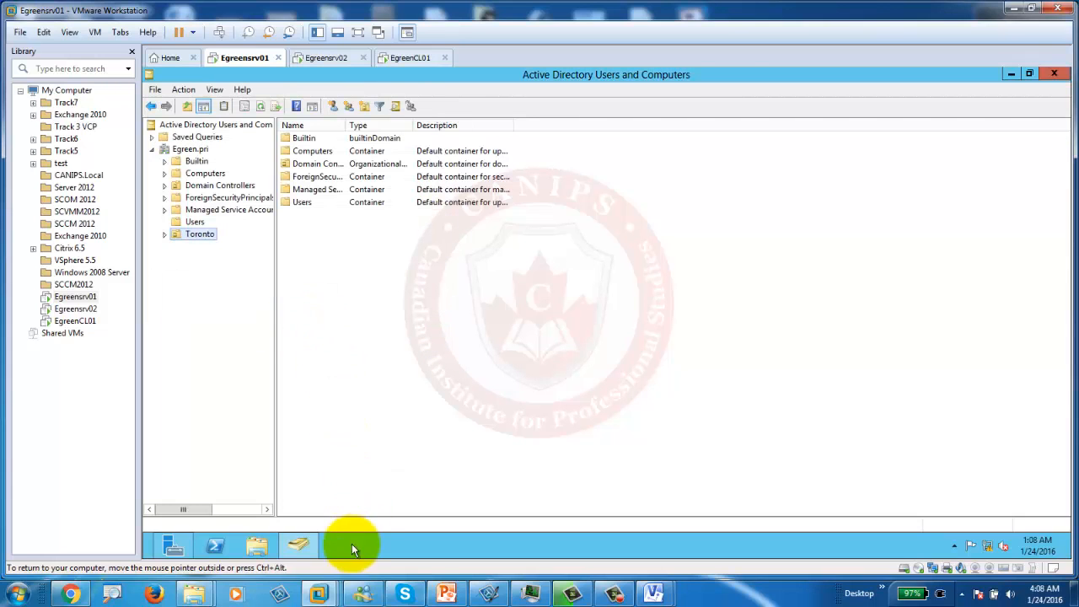
Step: Review the OU plan slide, highlighting its Managers entry
click(448, 594)
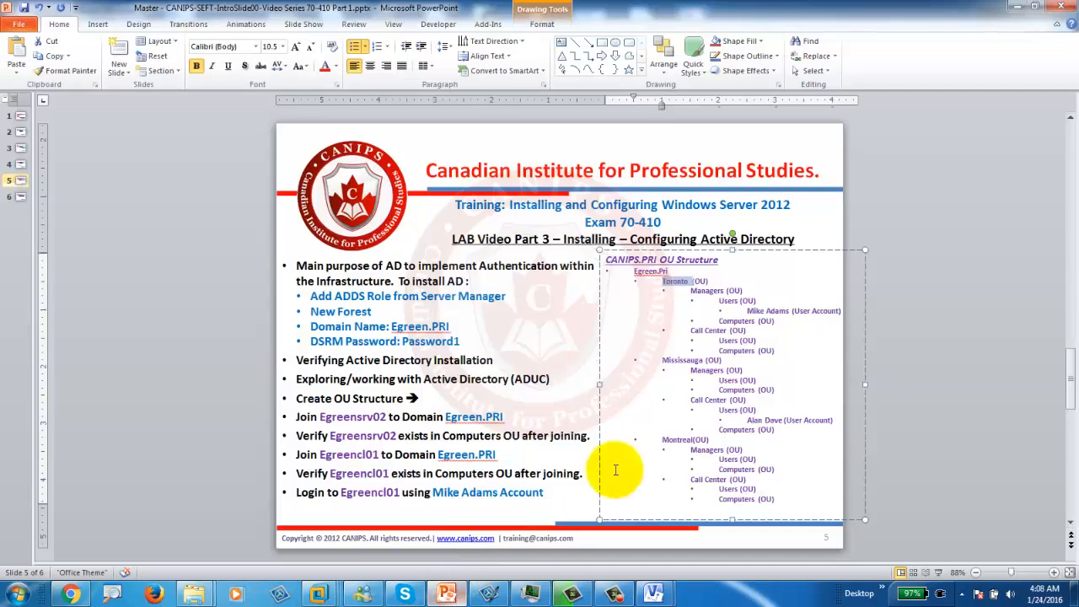
click(704, 294)
double_click(703, 294)
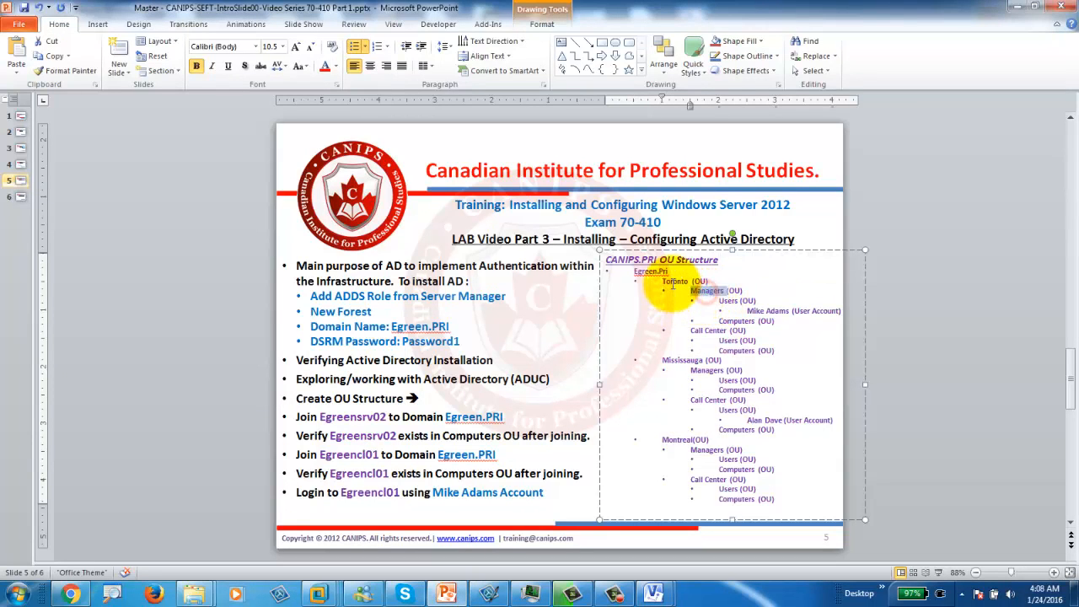
click(1018, 9)
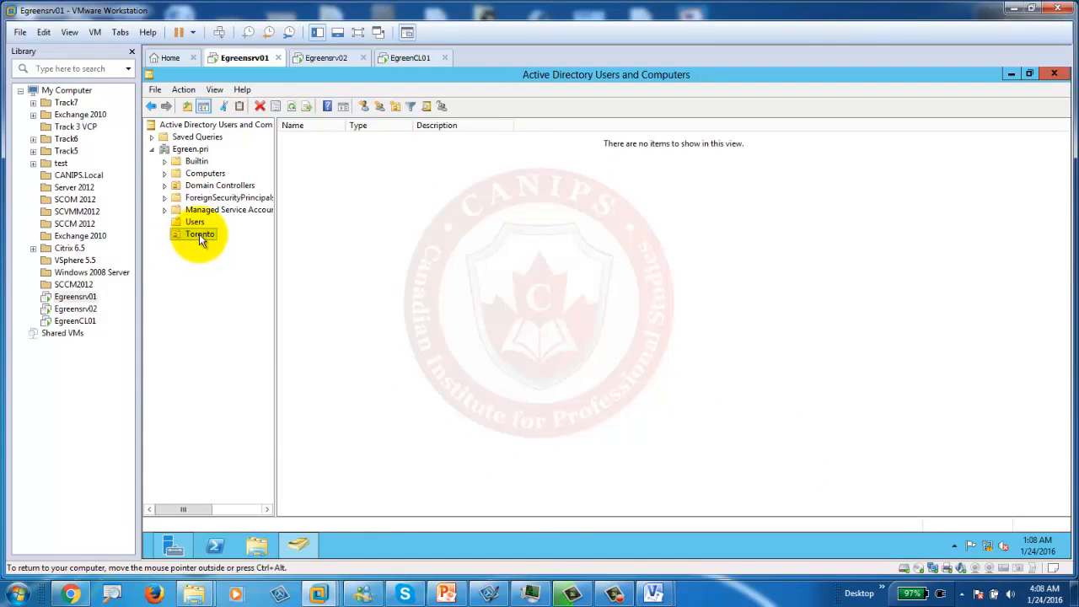
Step: Create a Managers OU inside Toronto, then recheck it against the plan slide
right_click(199, 233)
click(180, 150)
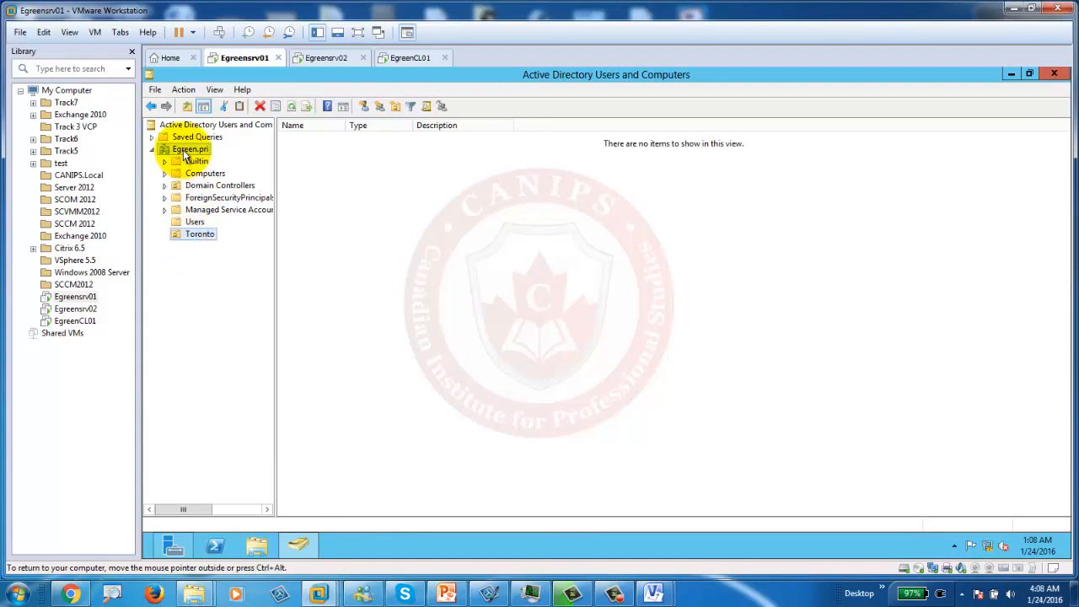
right_click(183, 149)
click(175, 234)
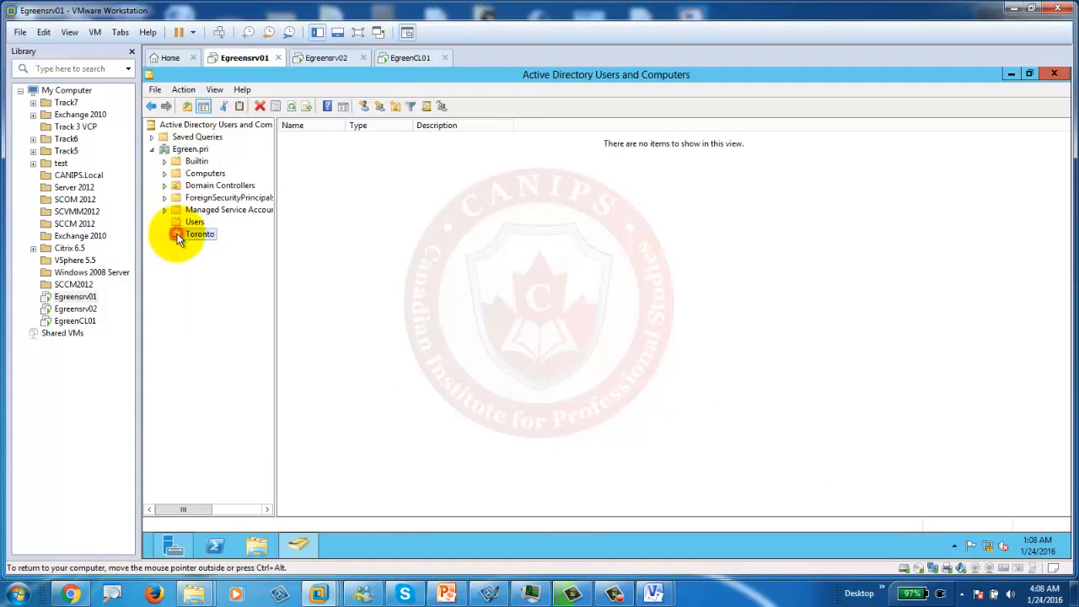
right_click(199, 234)
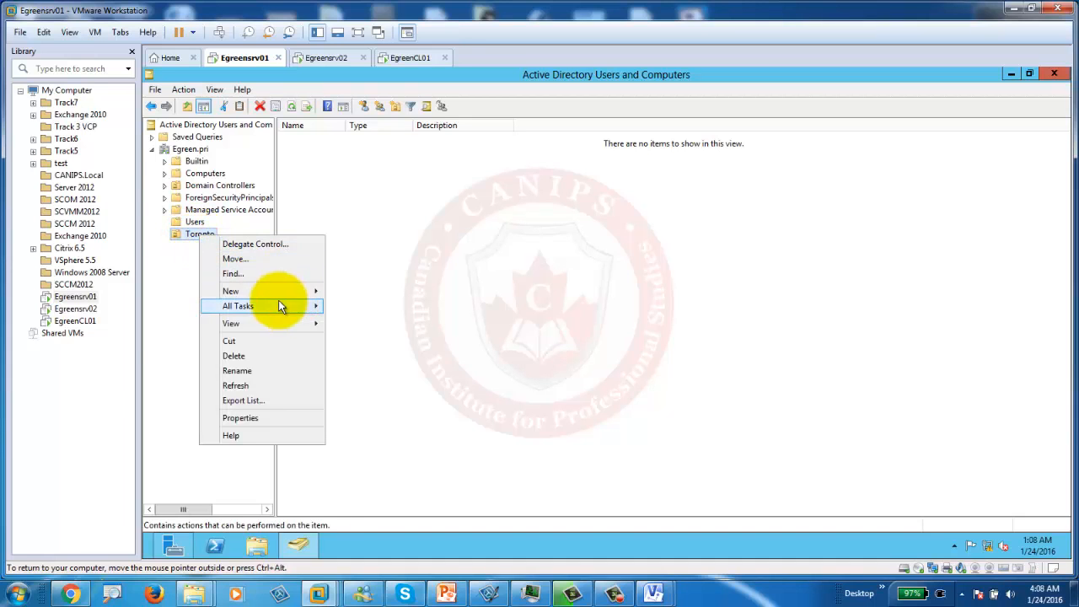
mouse_move(312, 291)
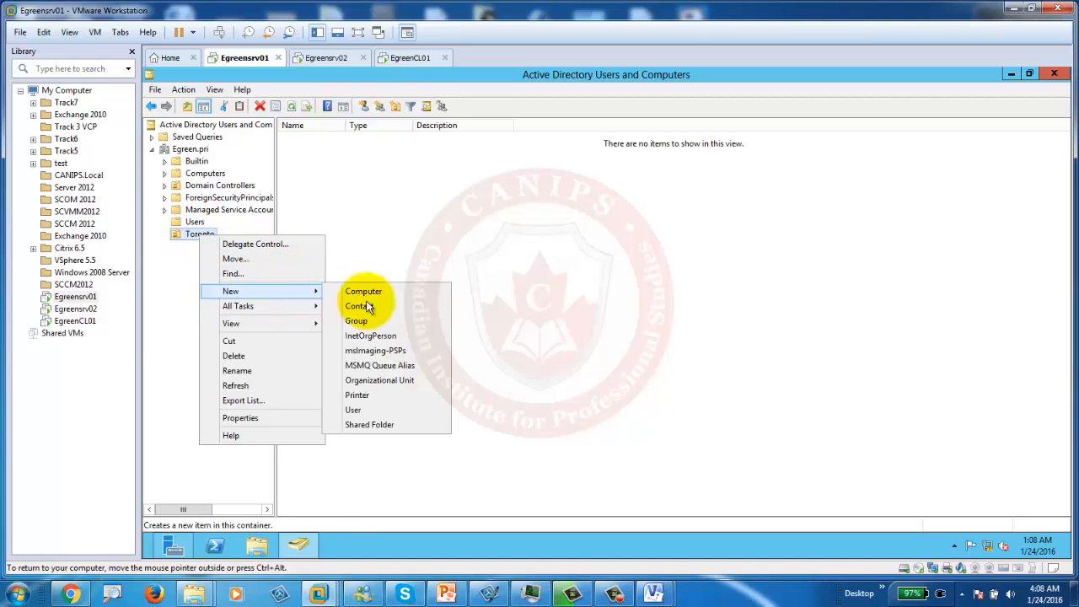
click(386, 379)
text(Mana)
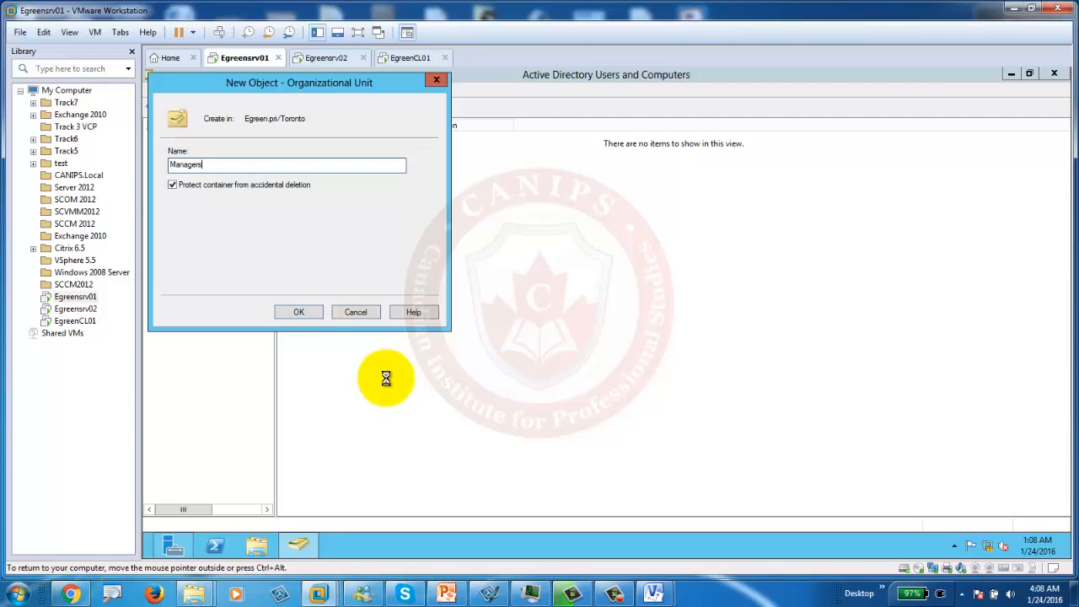
text(gers)
key(Return)
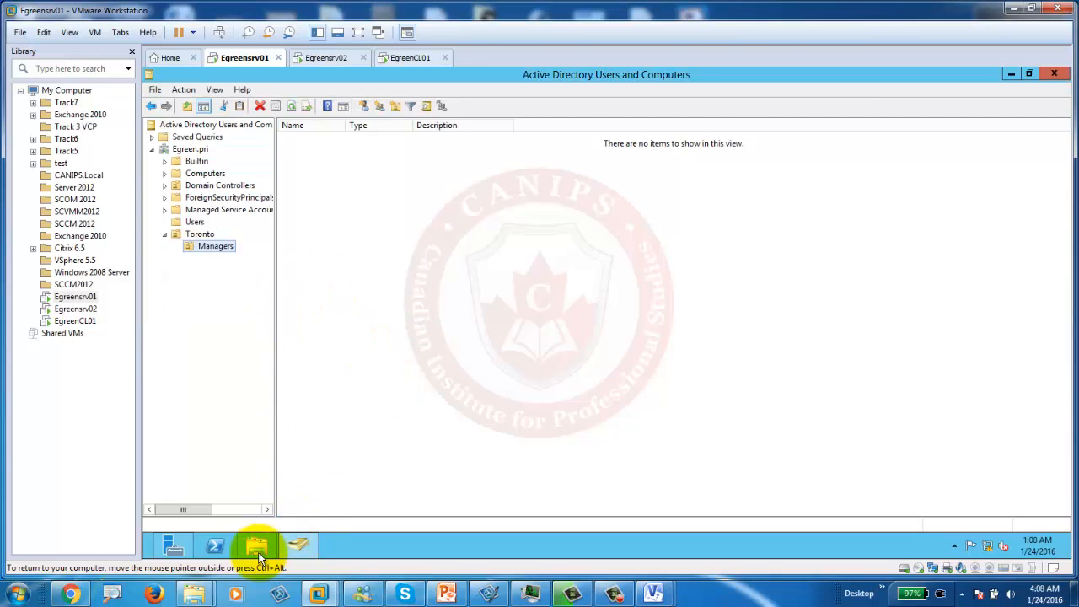
click(446, 595)
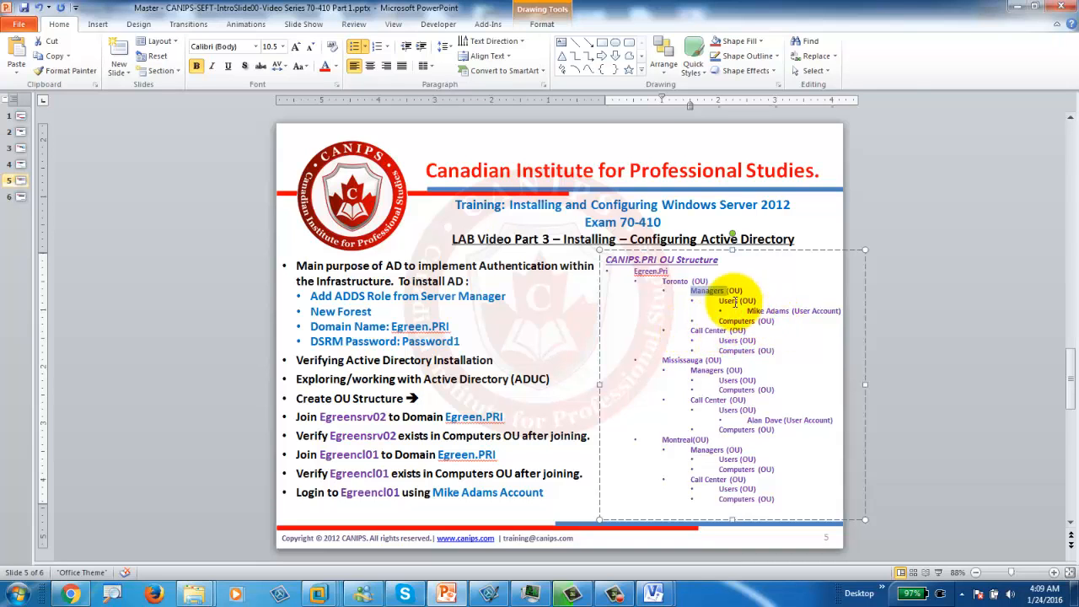
click(1011, 7)
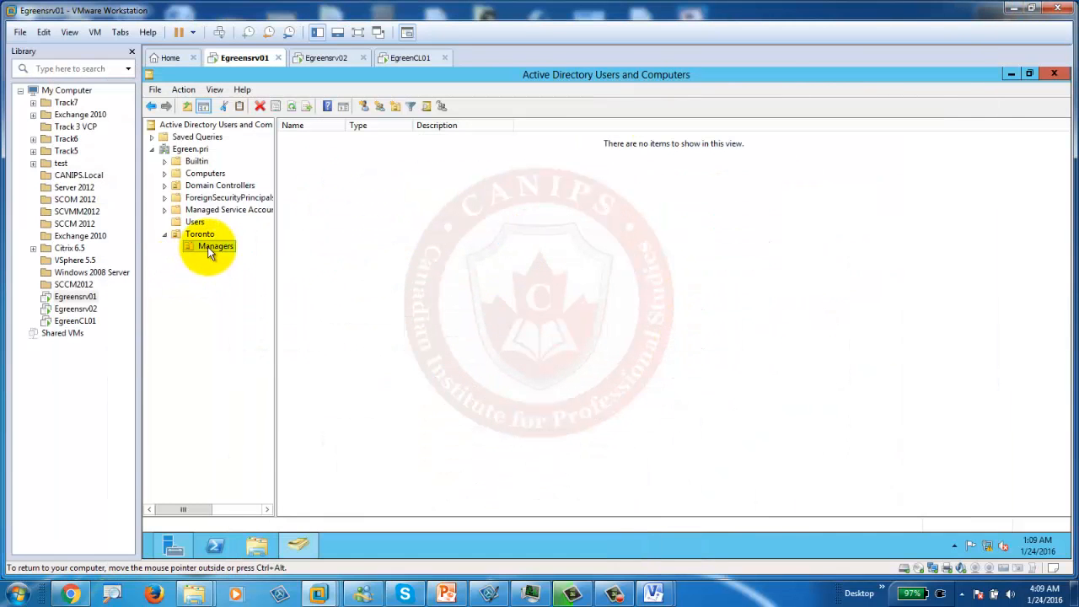
Step: Create a Users OU inside Toronto's Managers OU
right_click(211, 246)
mouse_move(262, 302)
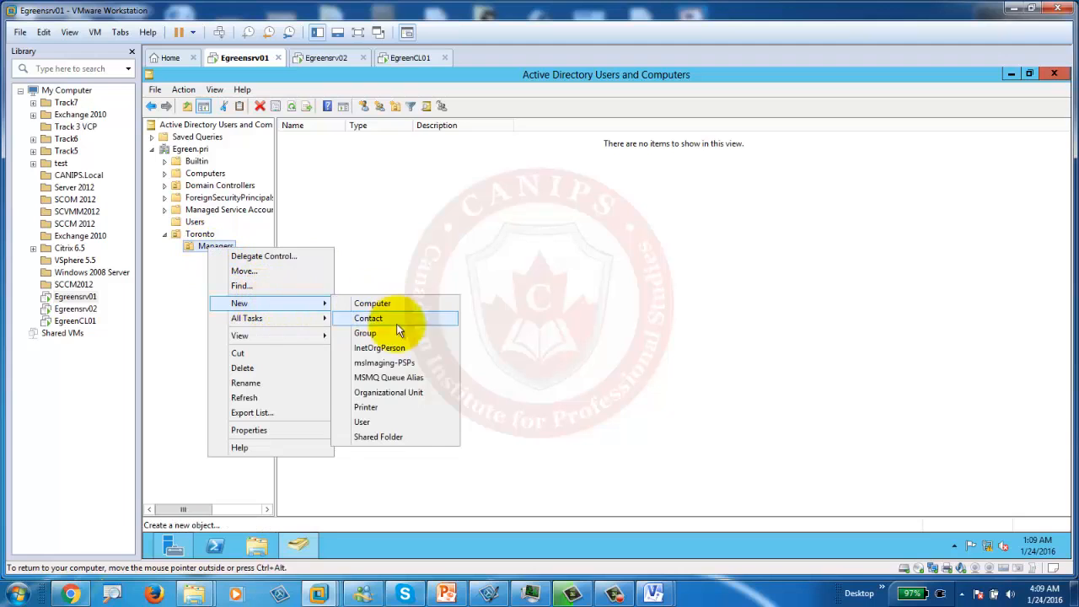
click(391, 393)
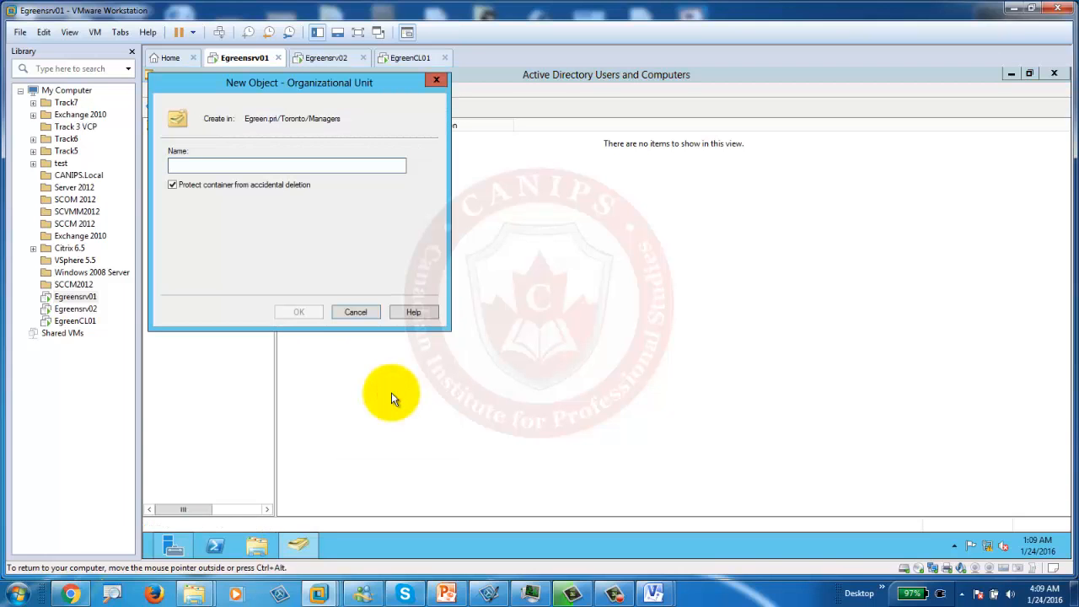
text(Users)
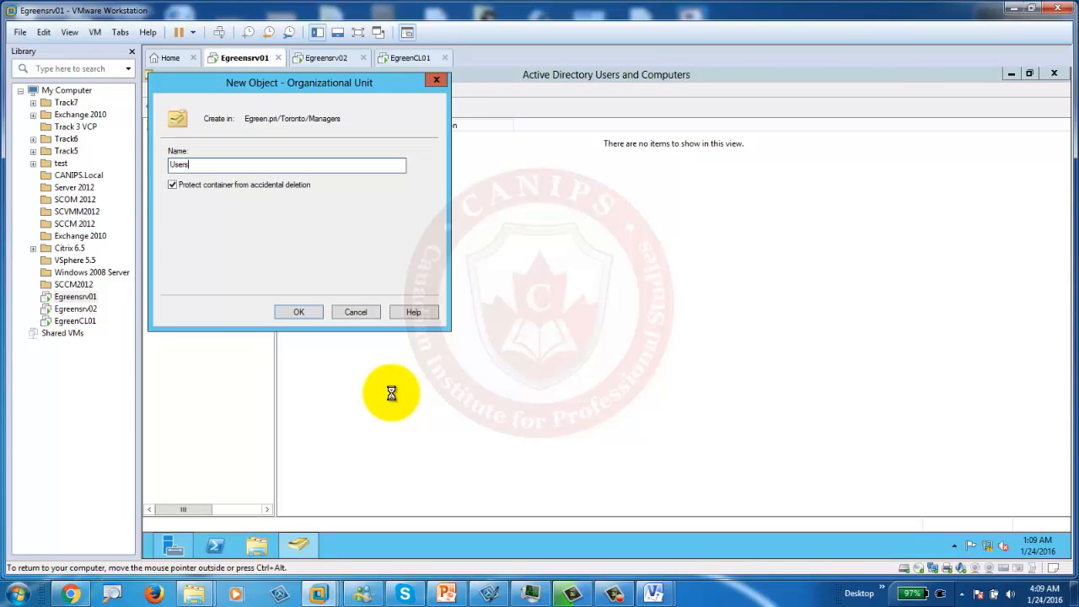
key(Return)
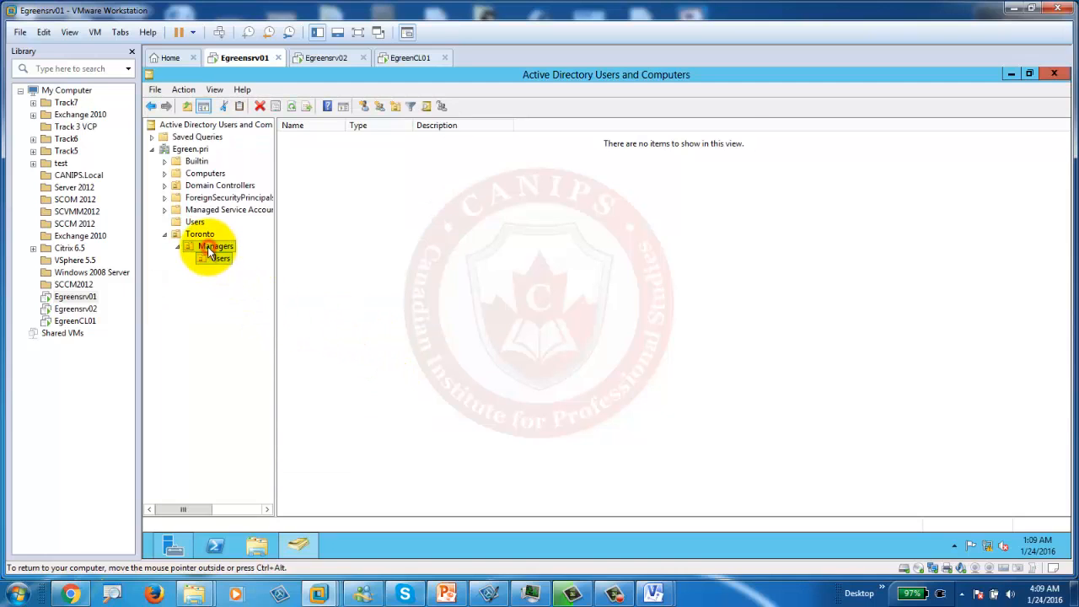
Step: Start a new computer object under Managers by mistake, then cancel it
right_click(211, 248)
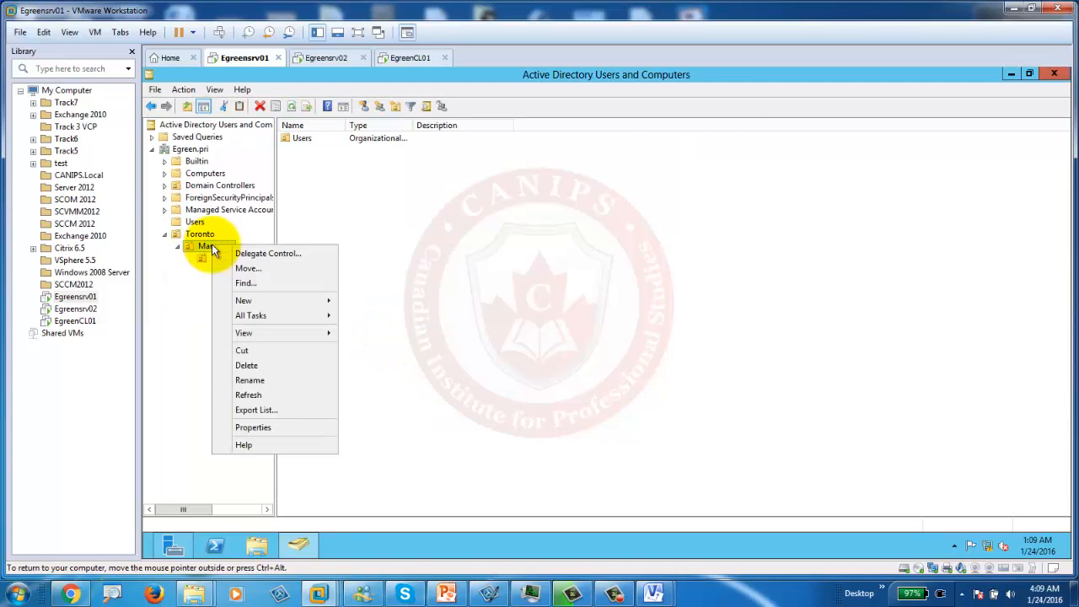
mouse_move(288, 302)
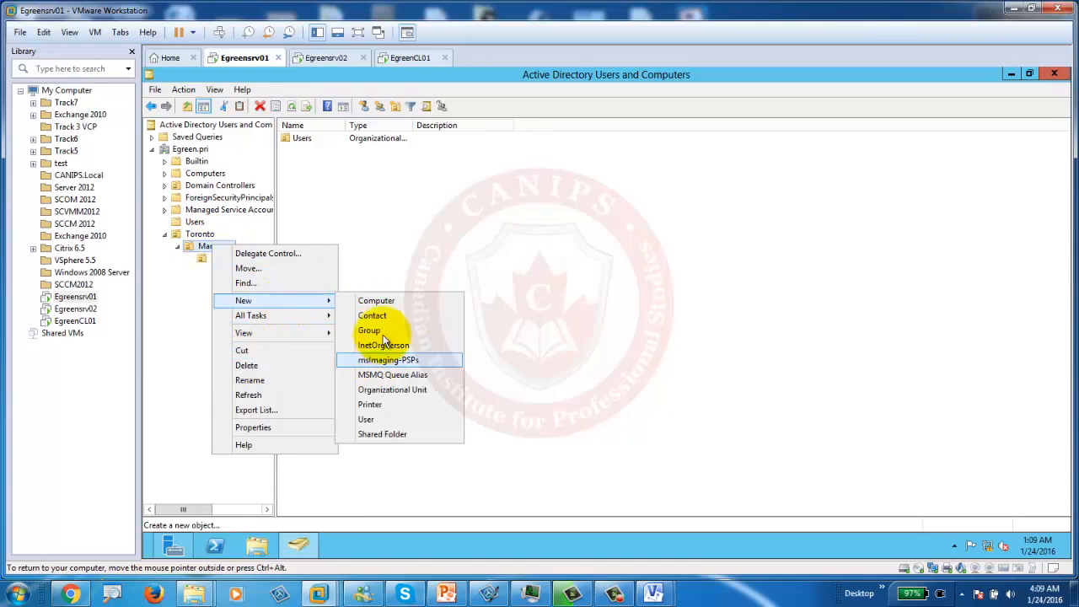
click(386, 300)
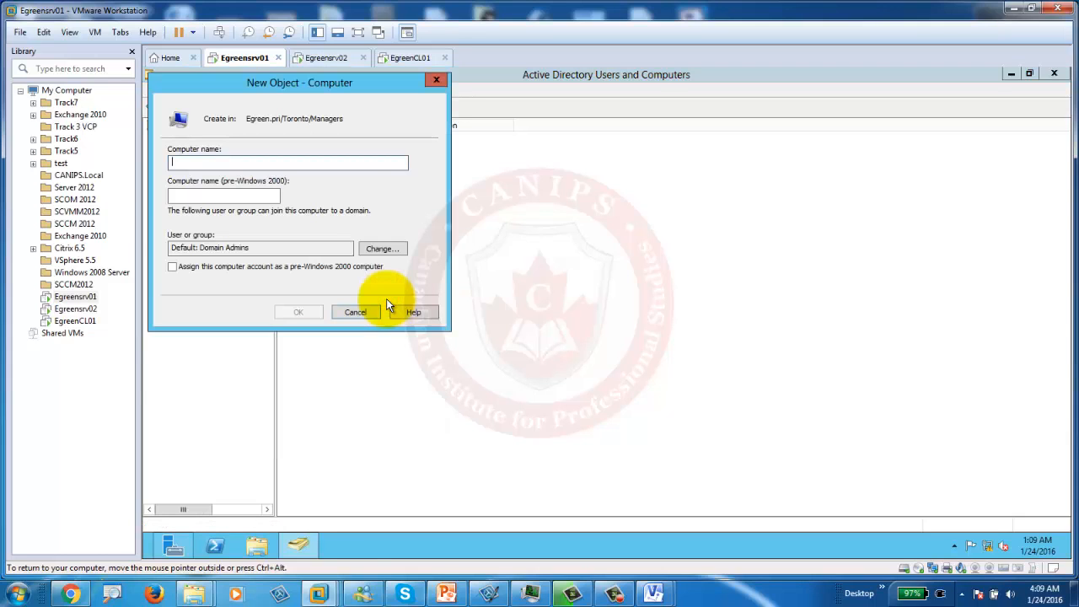
text(Computer)
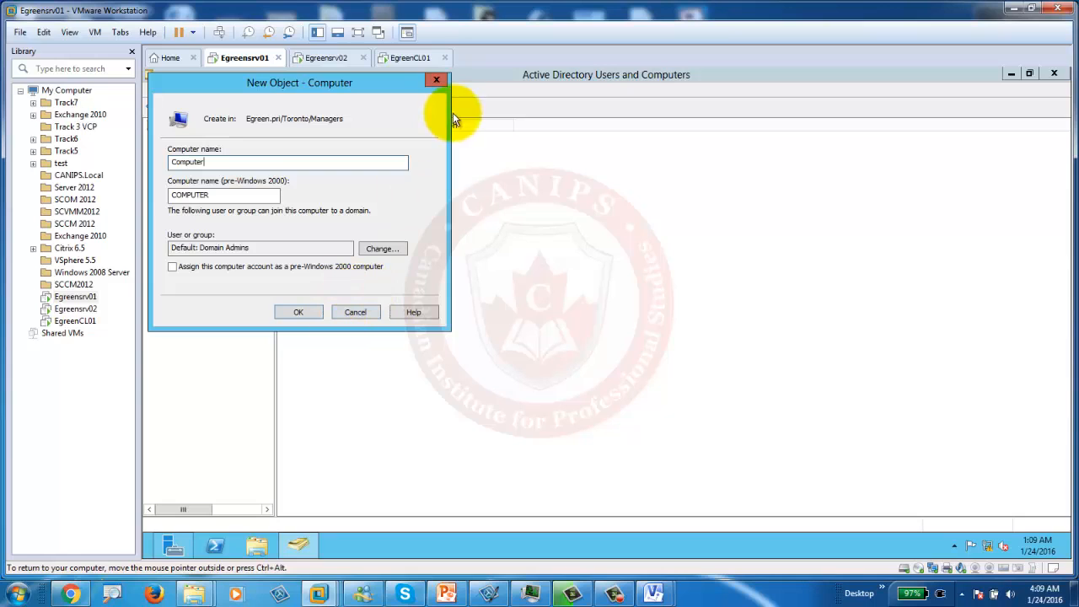
click(436, 79)
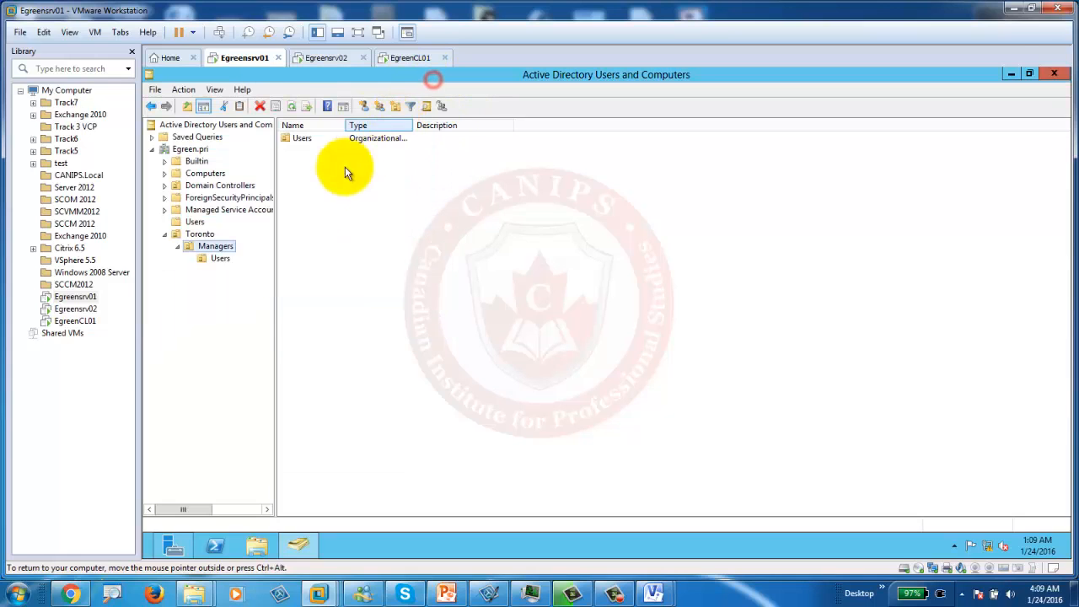
Step: Create a Computers OU under Managers and bring the PowerPoint plan slide forward
right_click(213, 248)
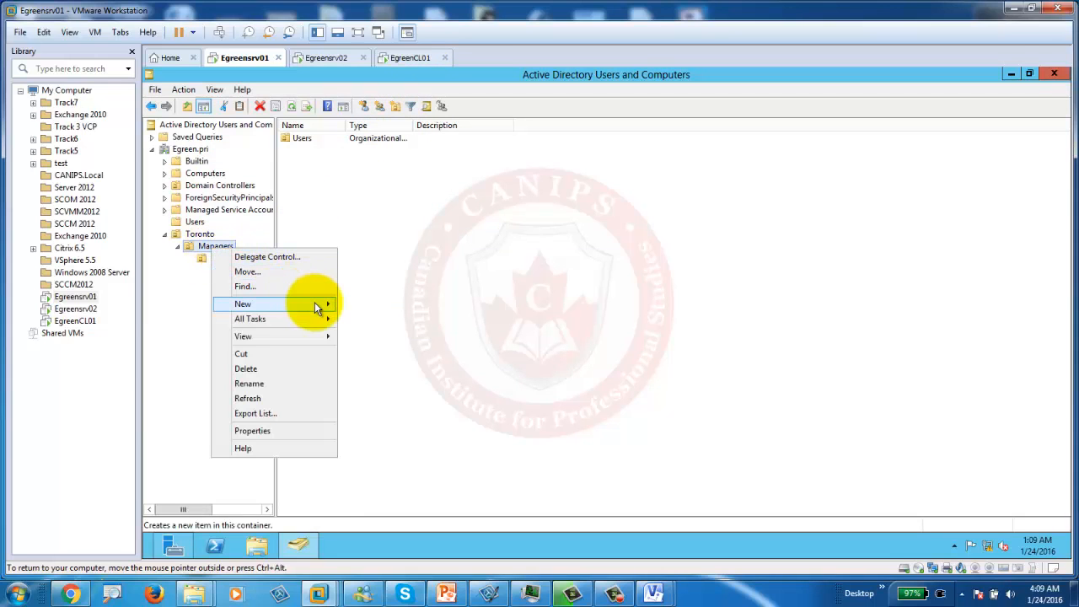
mouse_move(314, 302)
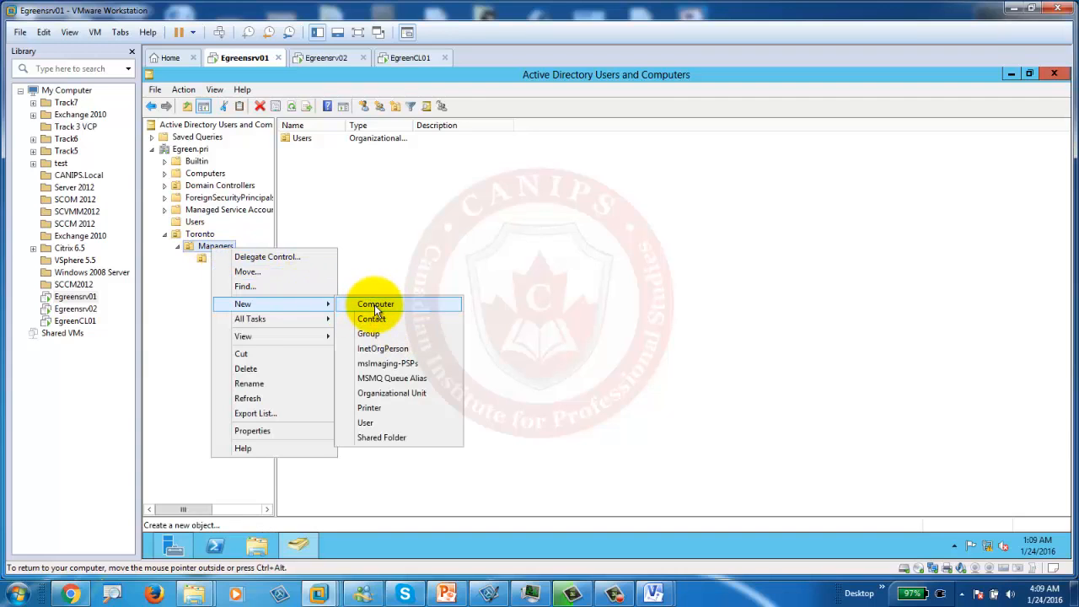
click(394, 393)
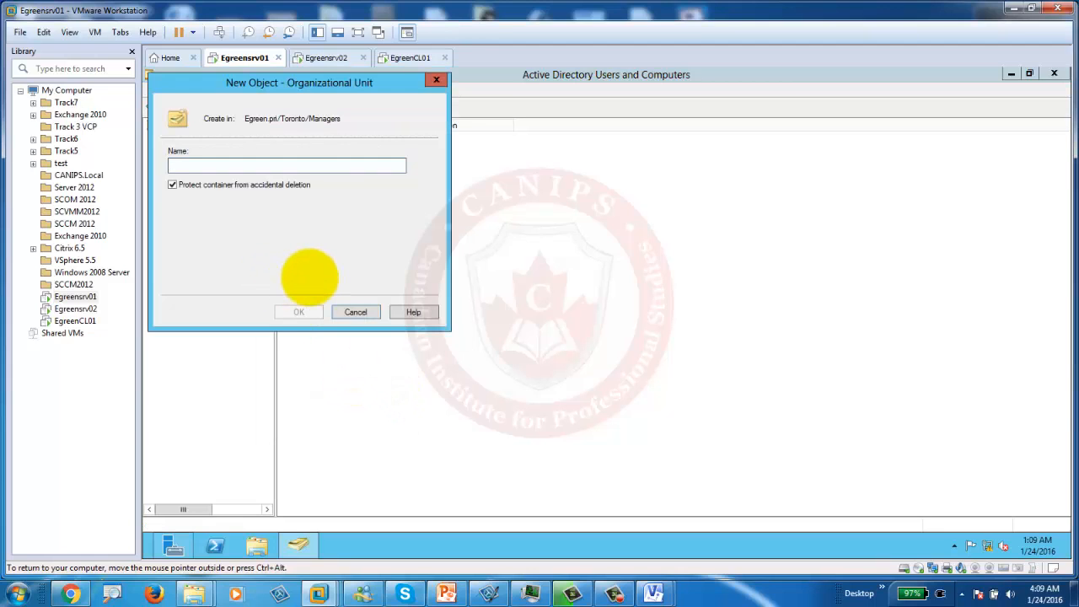
text(Computers)
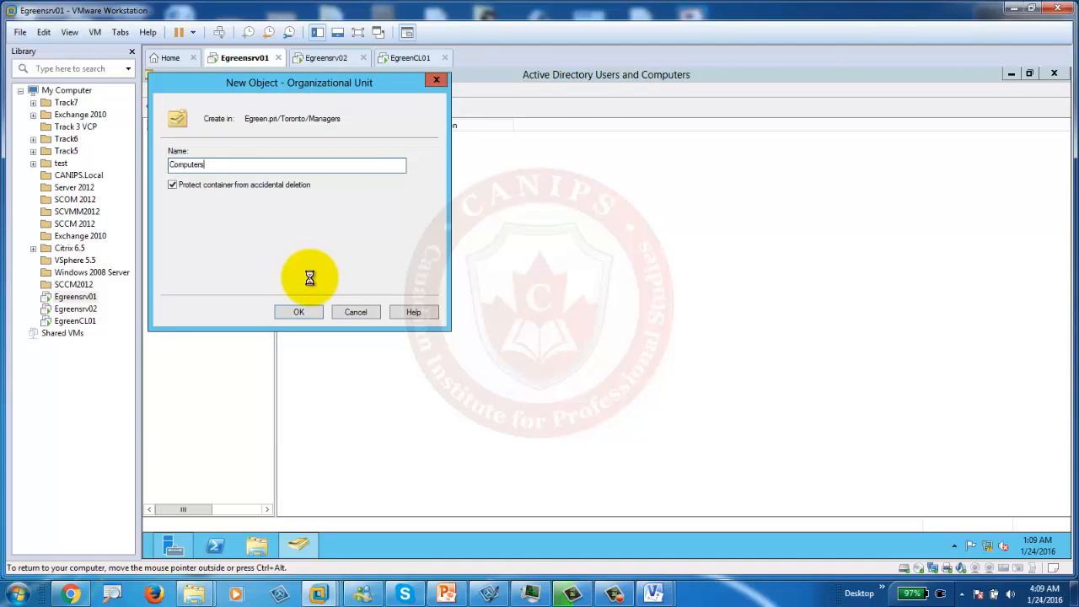
key(Return)
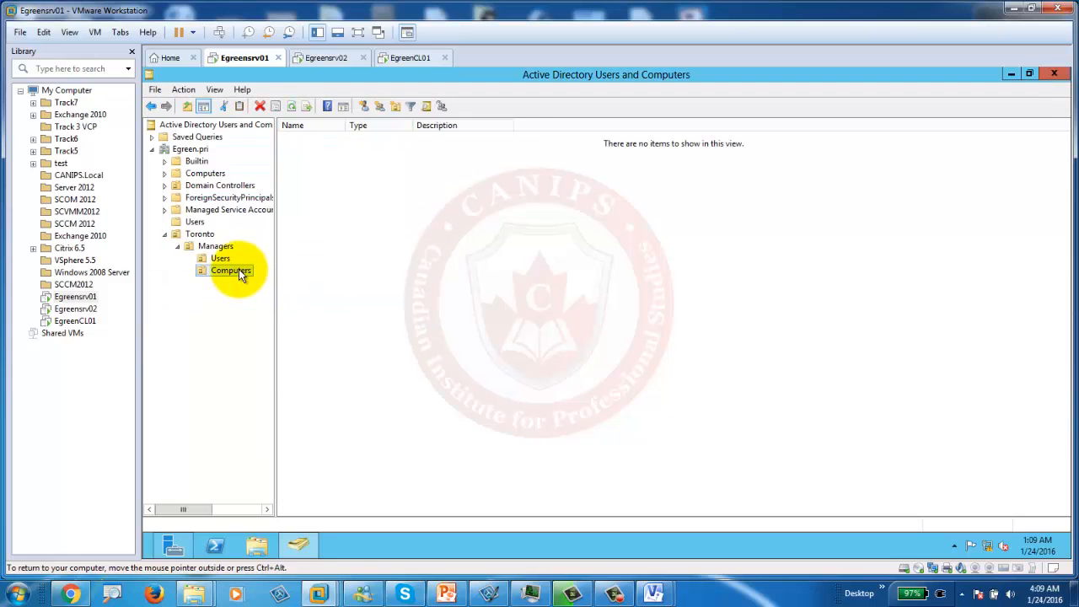
click(444, 593)
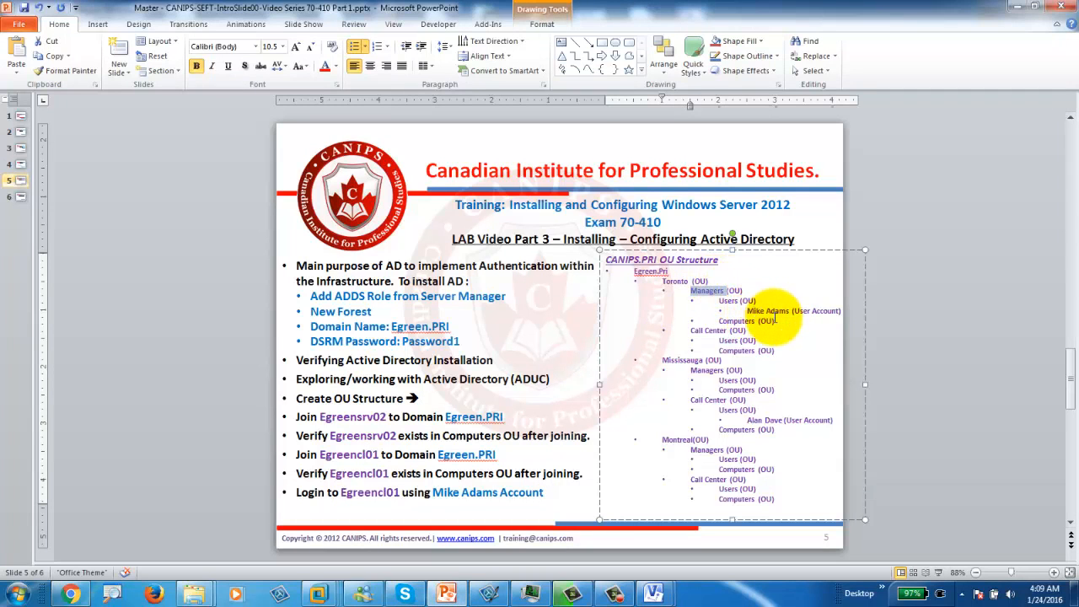
Step: Minimize PowerPoint and select the Users OU under Toronto > Managers
click(1015, 6)
click(221, 261)
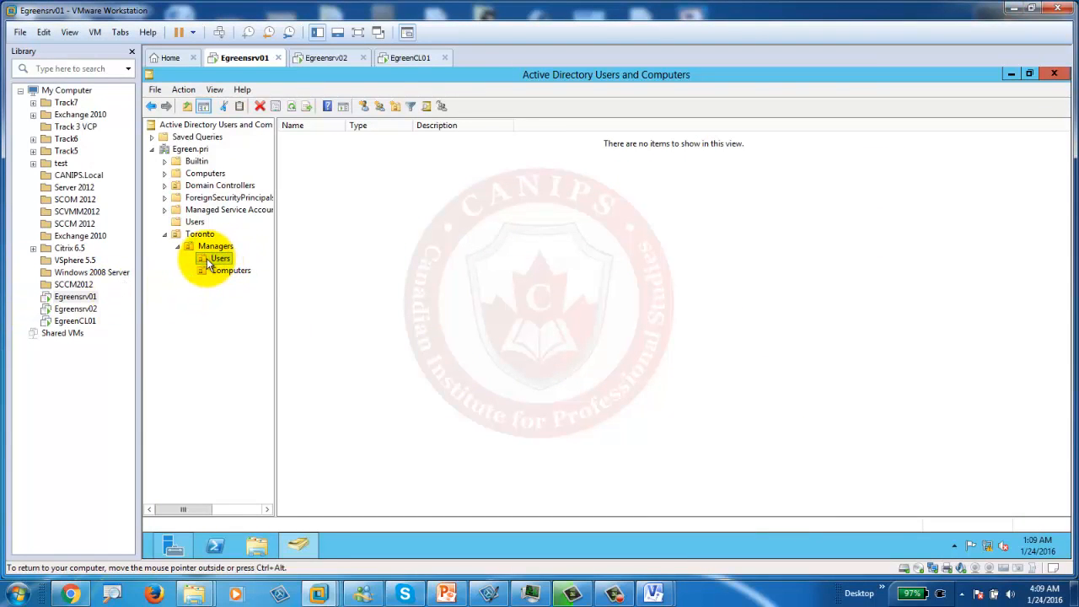
Step: Start a new user in Managers' Users OU, entering the name and logon name
right_click(210, 263)
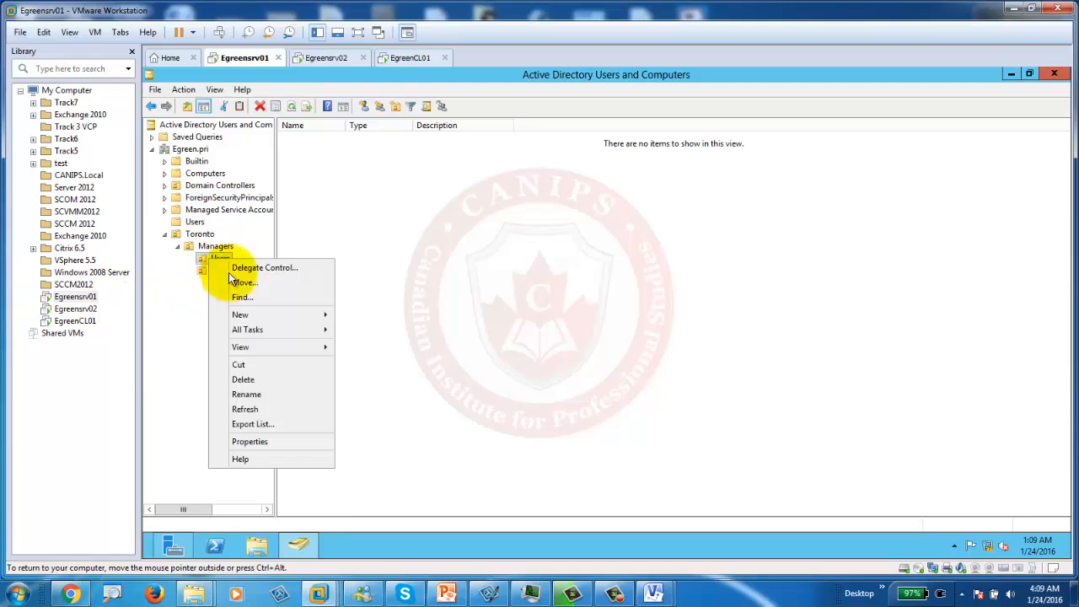
mouse_move(289, 315)
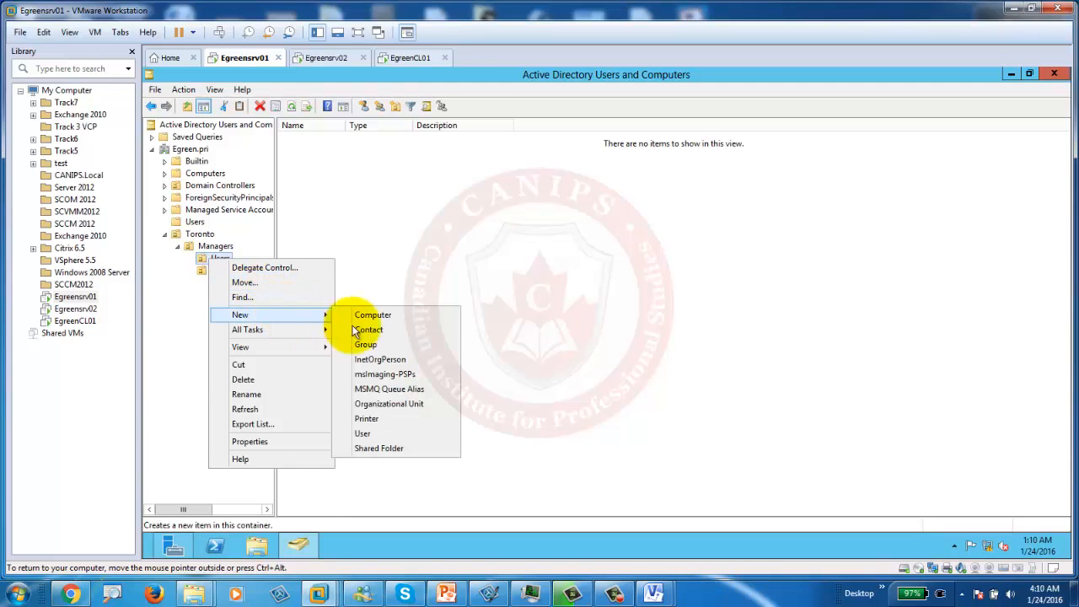
click(365, 434)
drag(329, 82, 570, 131)
click(502, 204)
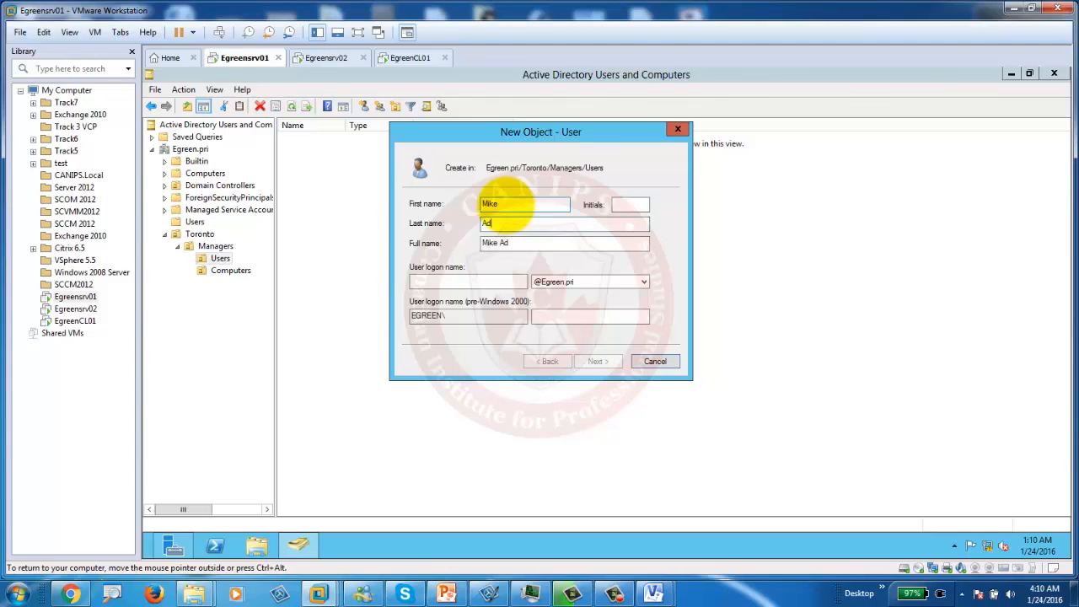
key(Tab)
key(Tab)
text(M)
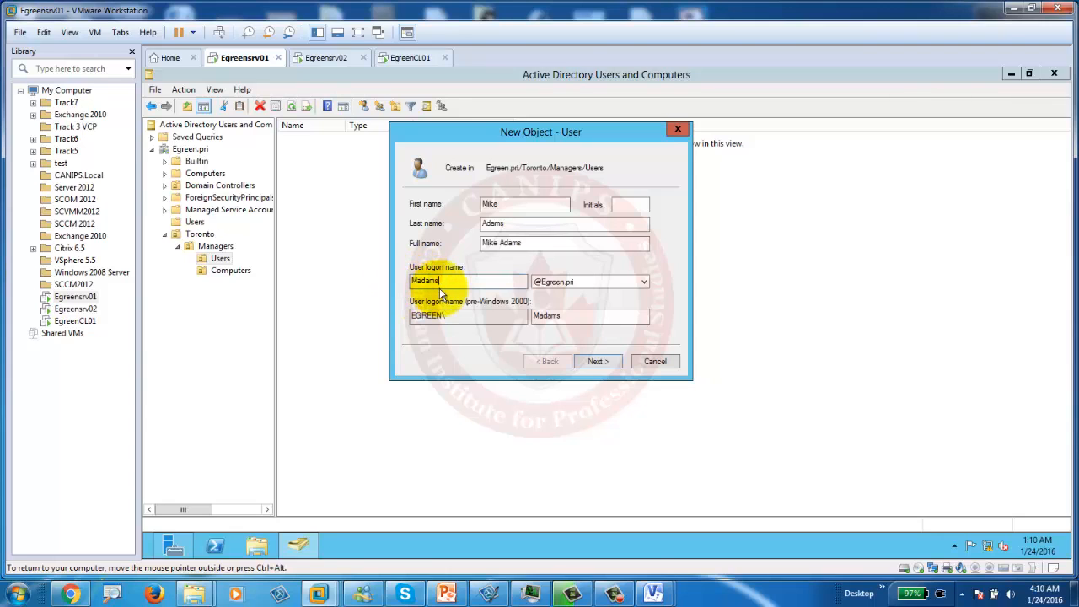
double_click(424, 285)
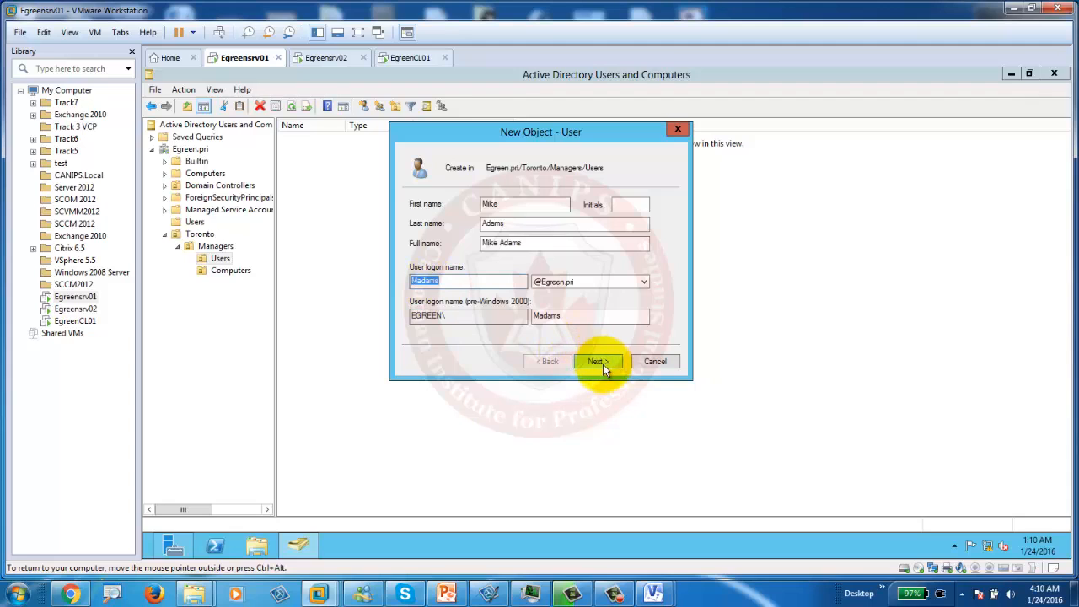
Step: Set the password without requiring a change at next logon, finish, and reopen the slide
click(598, 361)
click(527, 203)
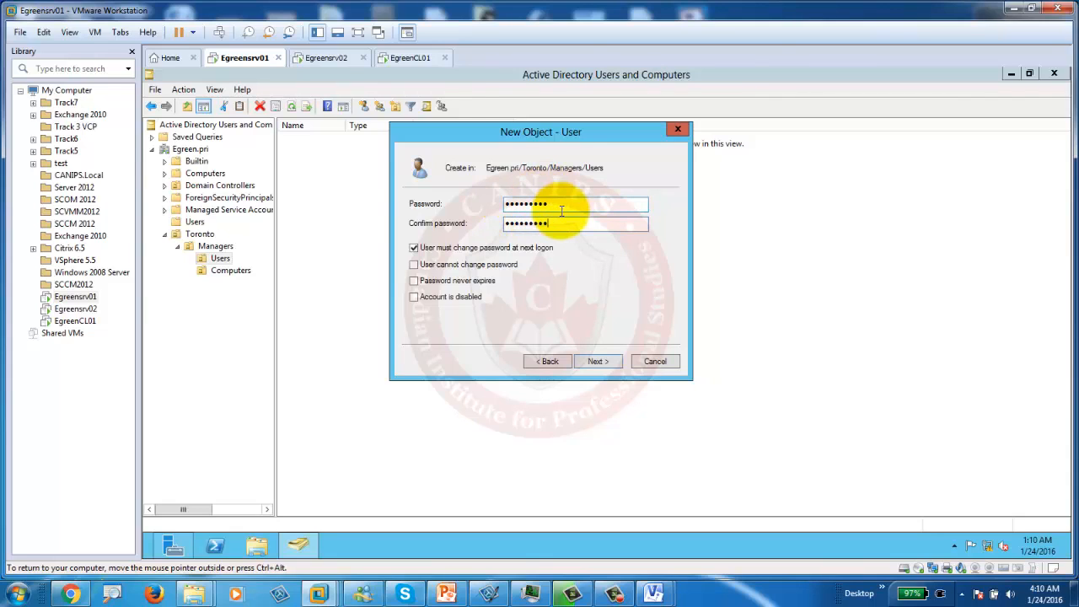
click(414, 248)
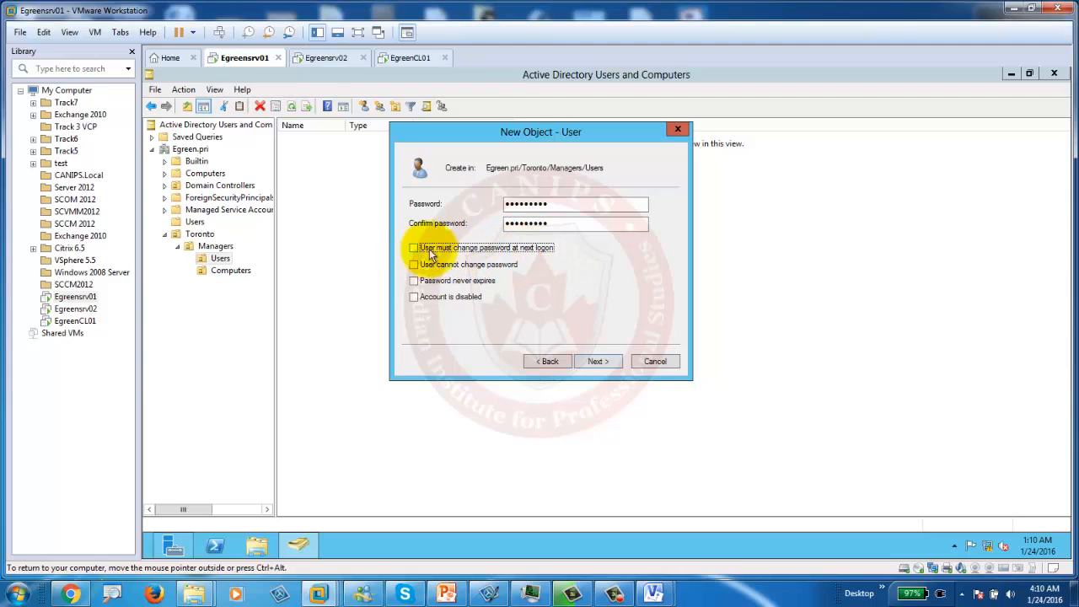
click(607, 360)
click(607, 360)
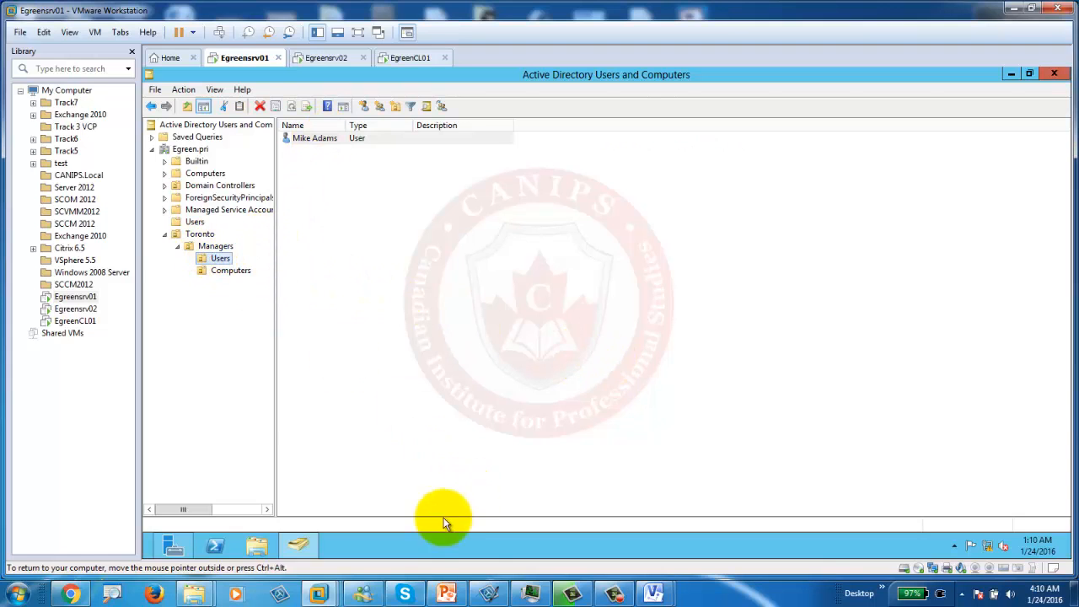
click(446, 594)
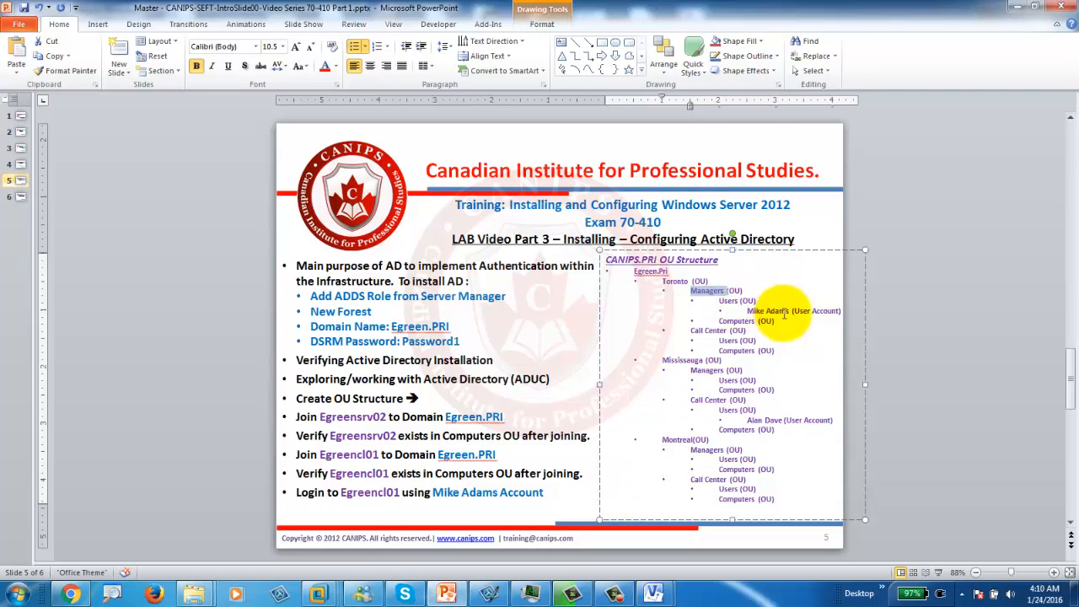
Step: Highlight the Call Center (OU) line on slide 5, then return to the VMware window
drag(690, 331, 762, 333)
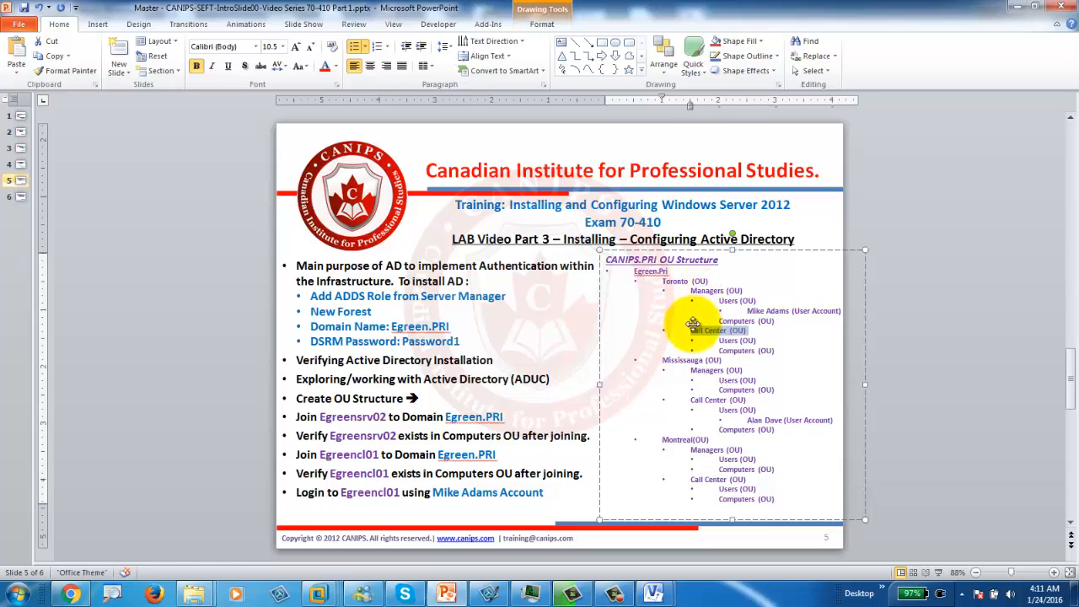
click(1019, 7)
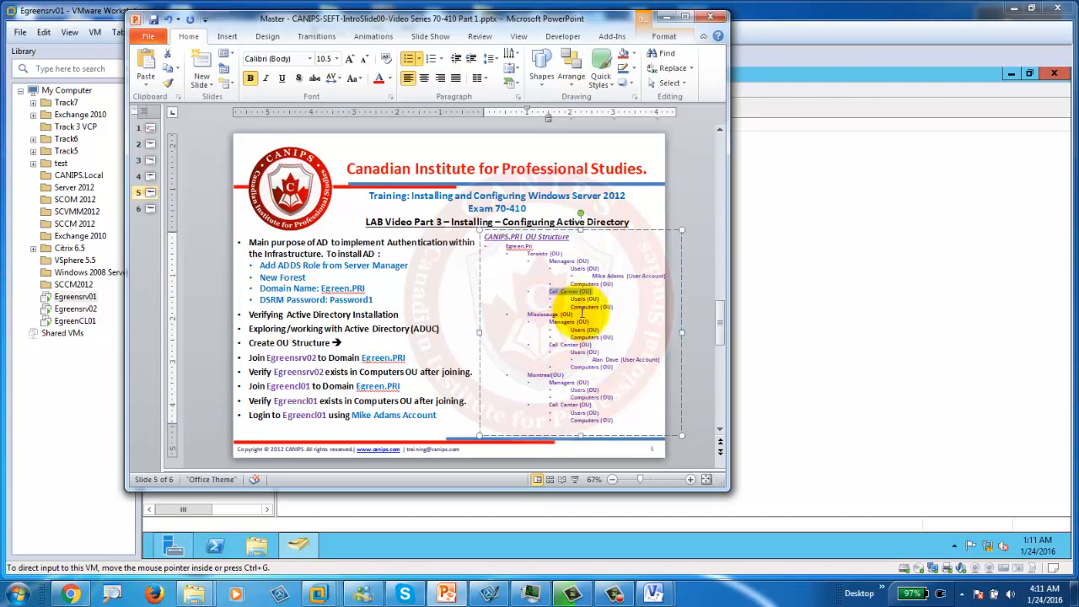
click(766, 268)
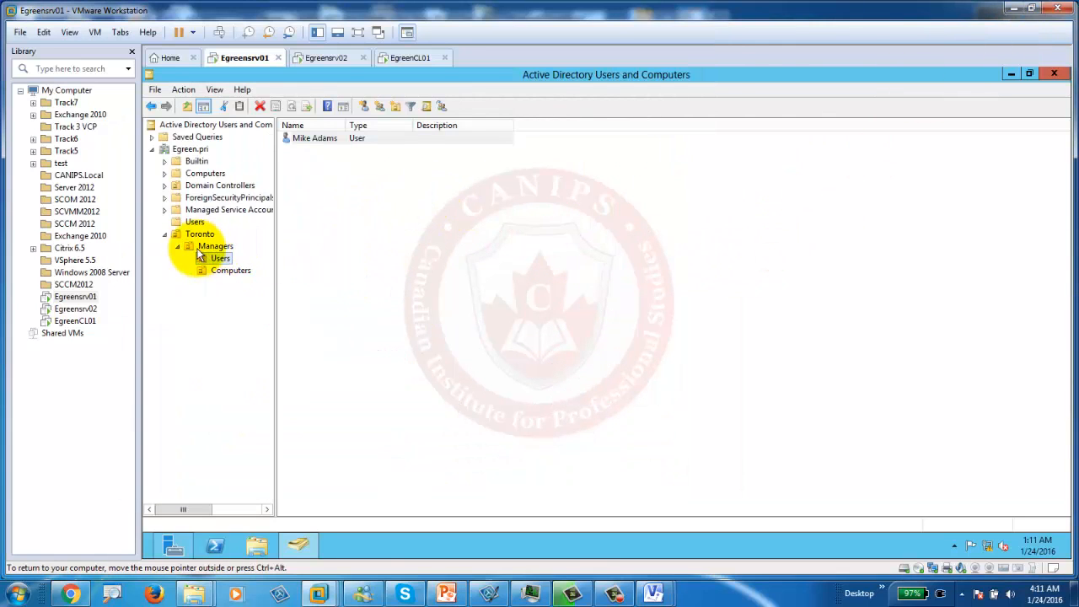
Step: Create a Call Centers OU under Toronto
click(191, 235)
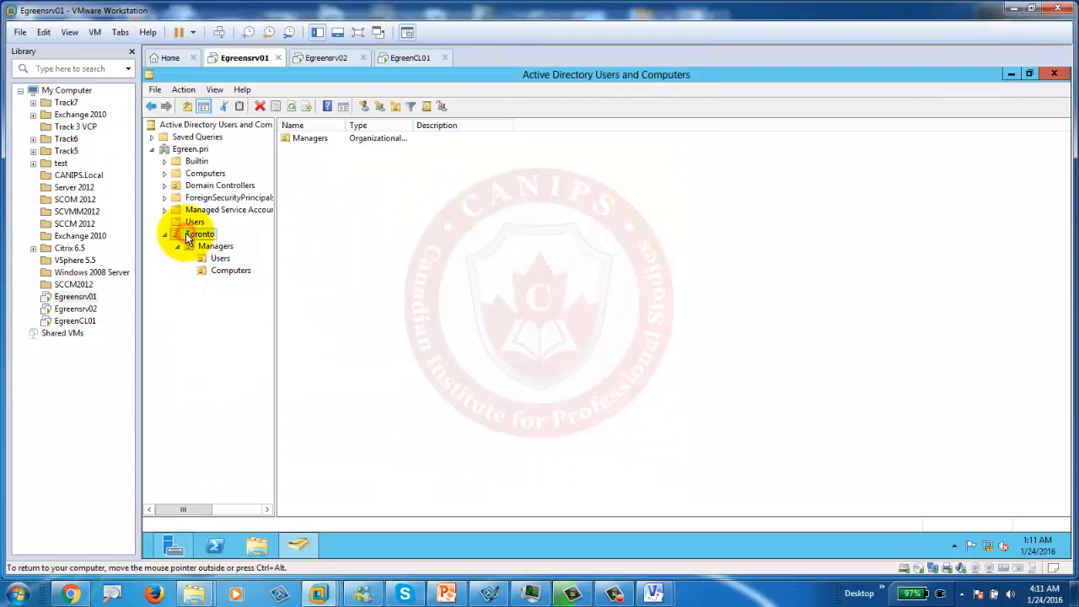
right_click(188, 236)
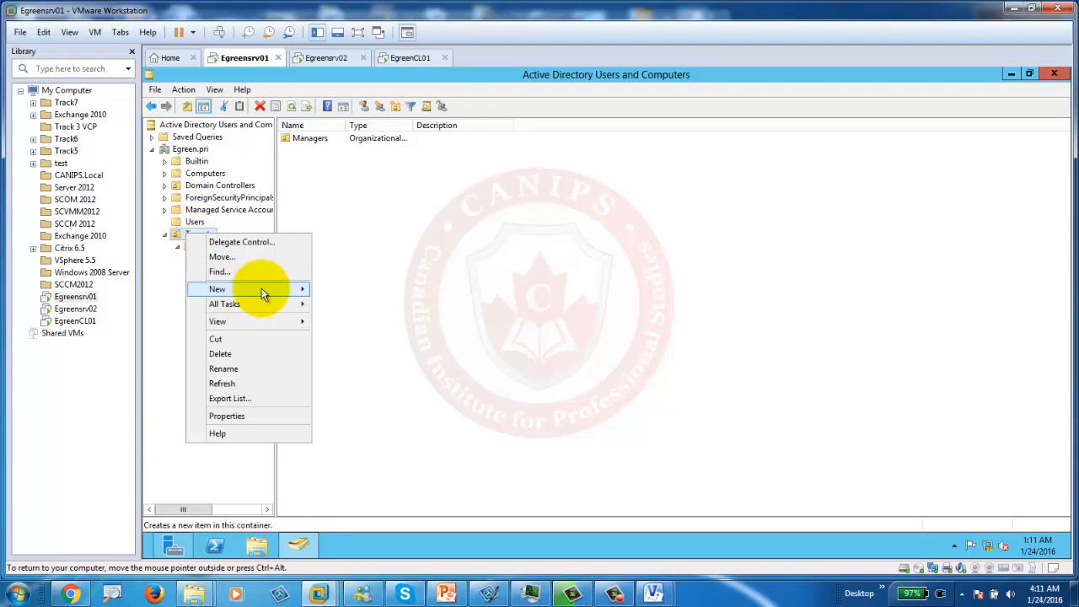
mouse_move(261, 288)
click(371, 379)
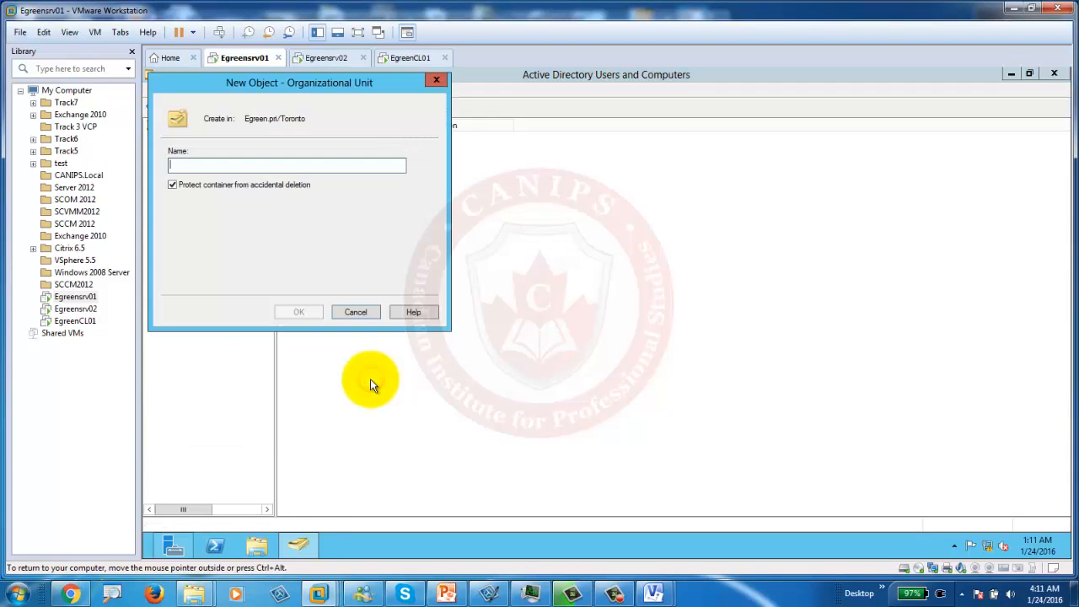
text(C)
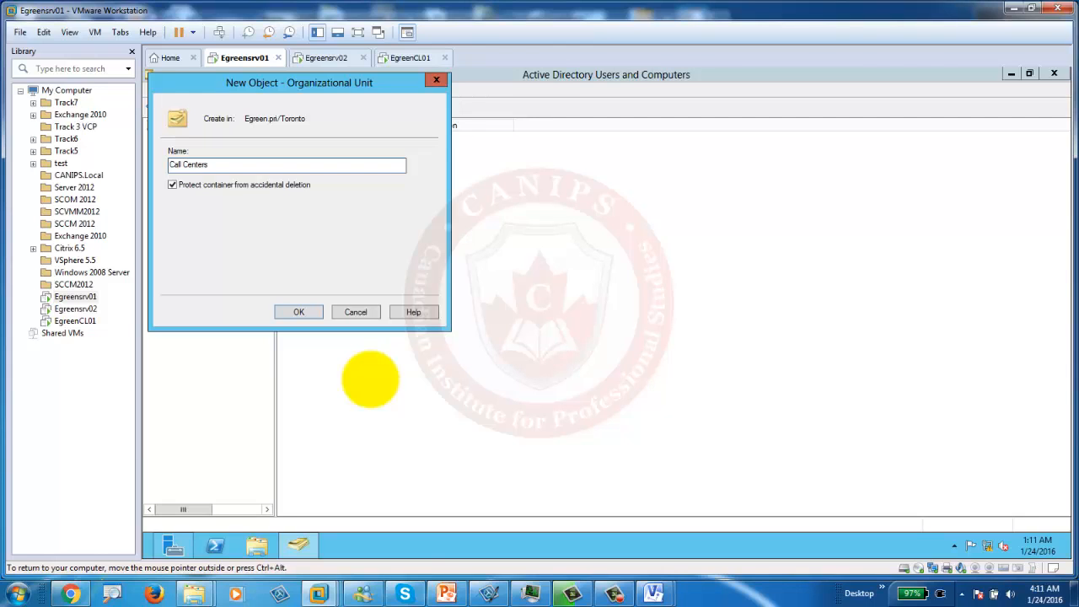
text(all Centers)
key(Return)
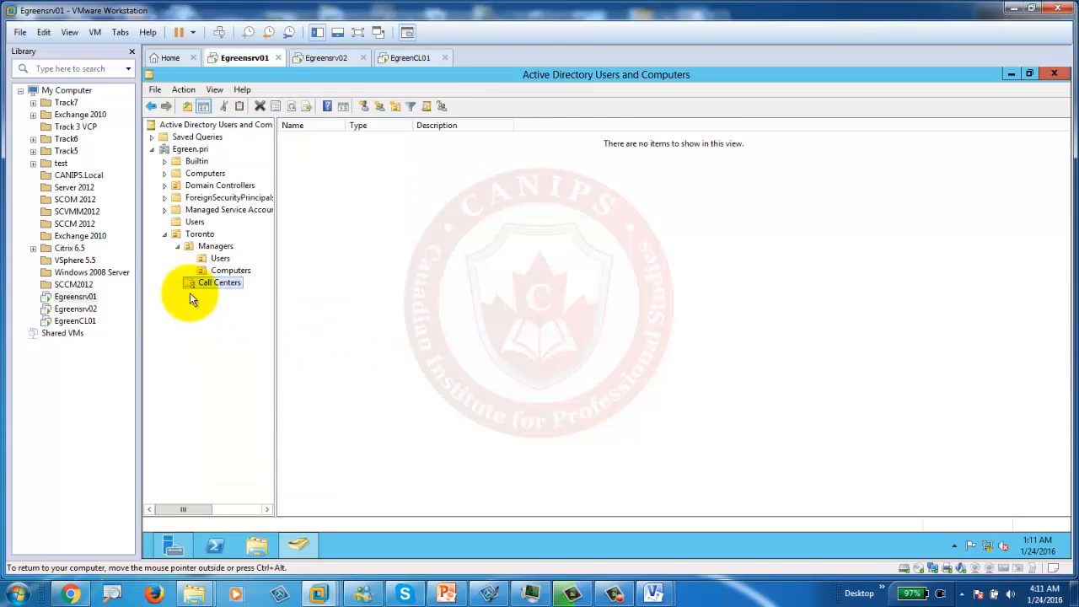
Step: Add Users and Computers OUs inside Call Centers, then bring up the plan slide
right_click(199, 283)
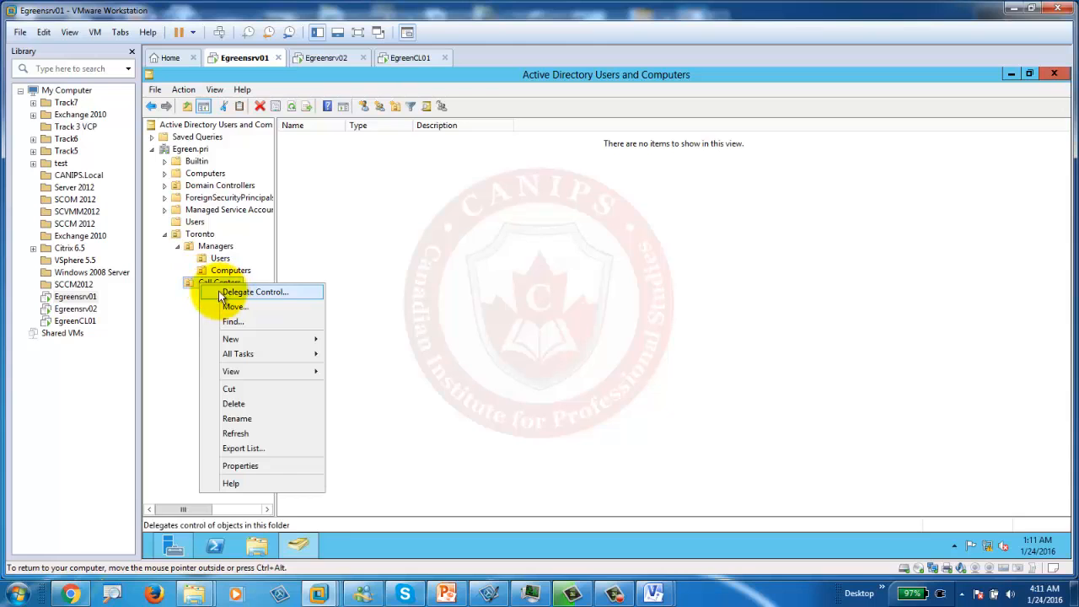
mouse_move(286, 338)
click(393, 423)
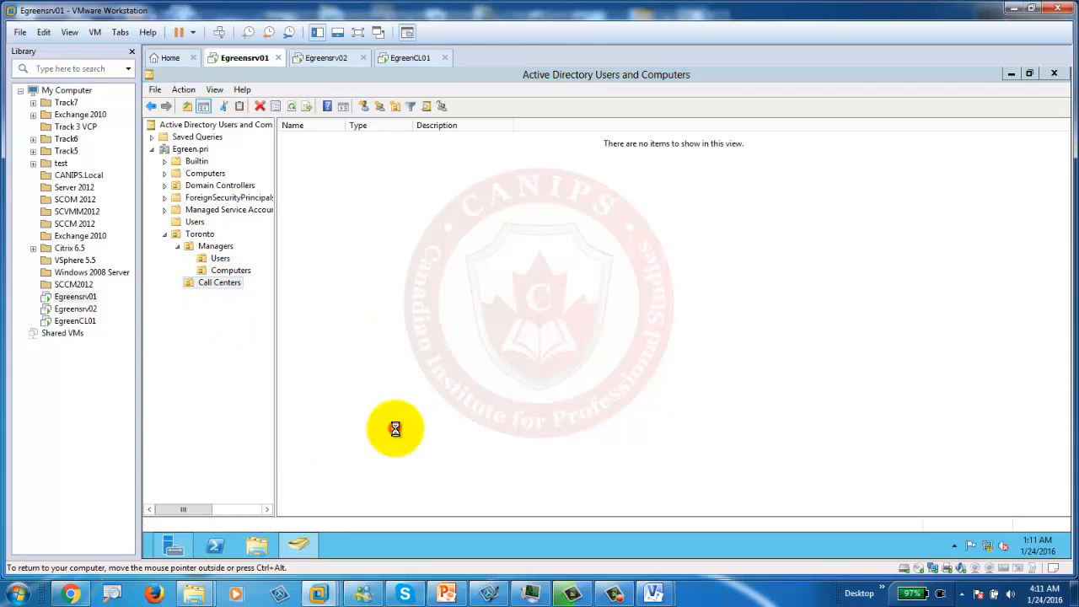
text(Users)
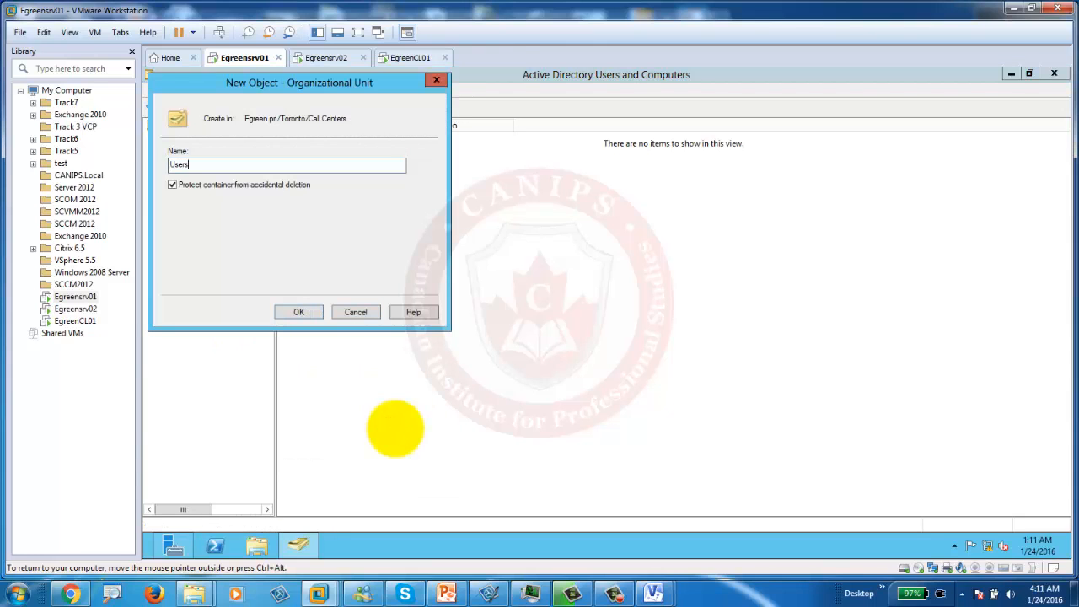
key(Return)
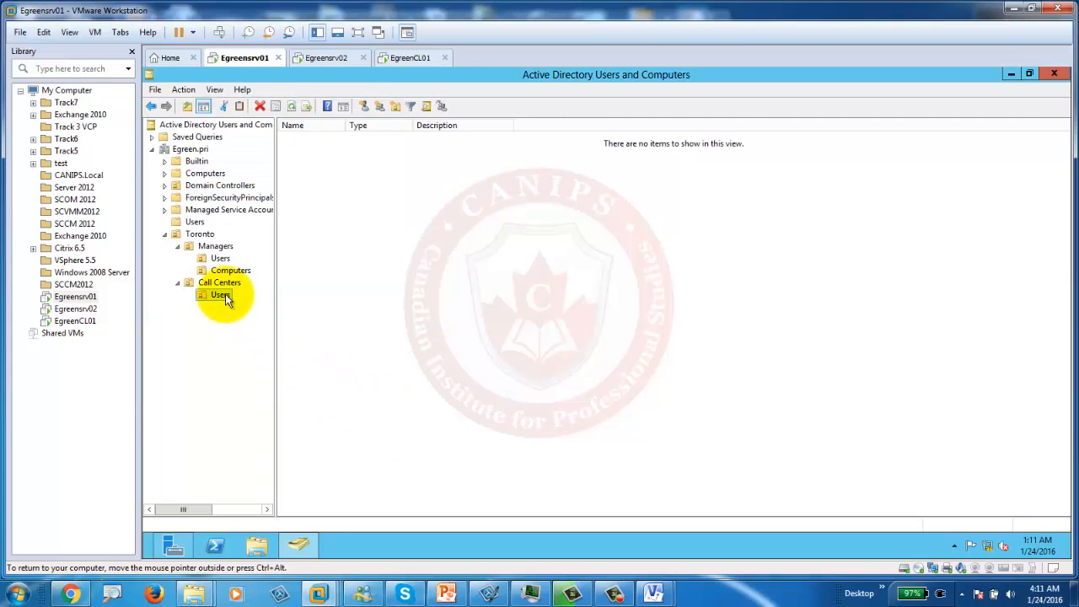
right_click(224, 287)
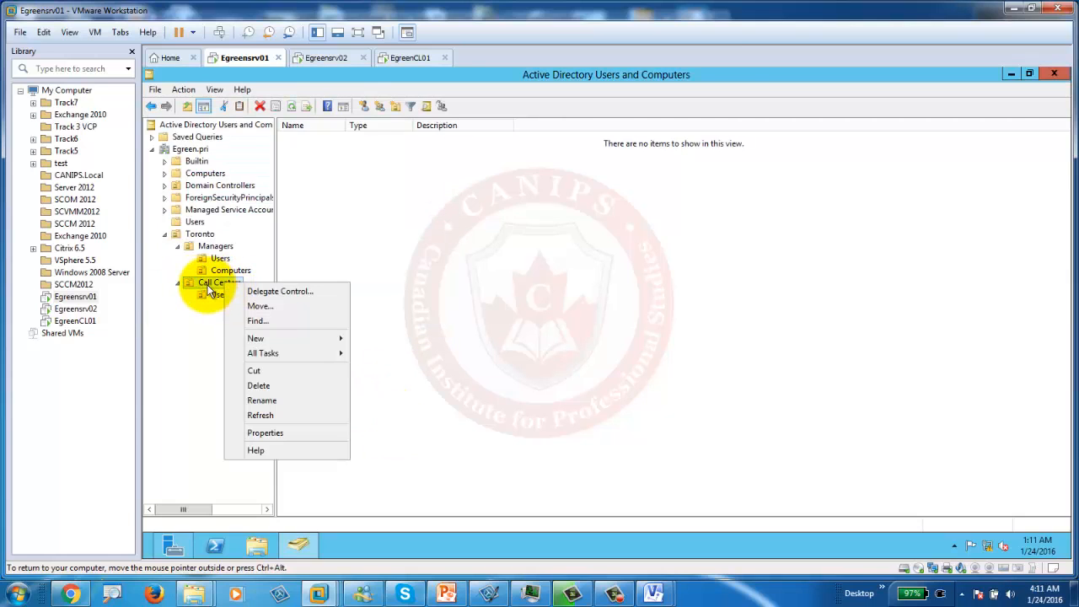
mouse_move(313, 341)
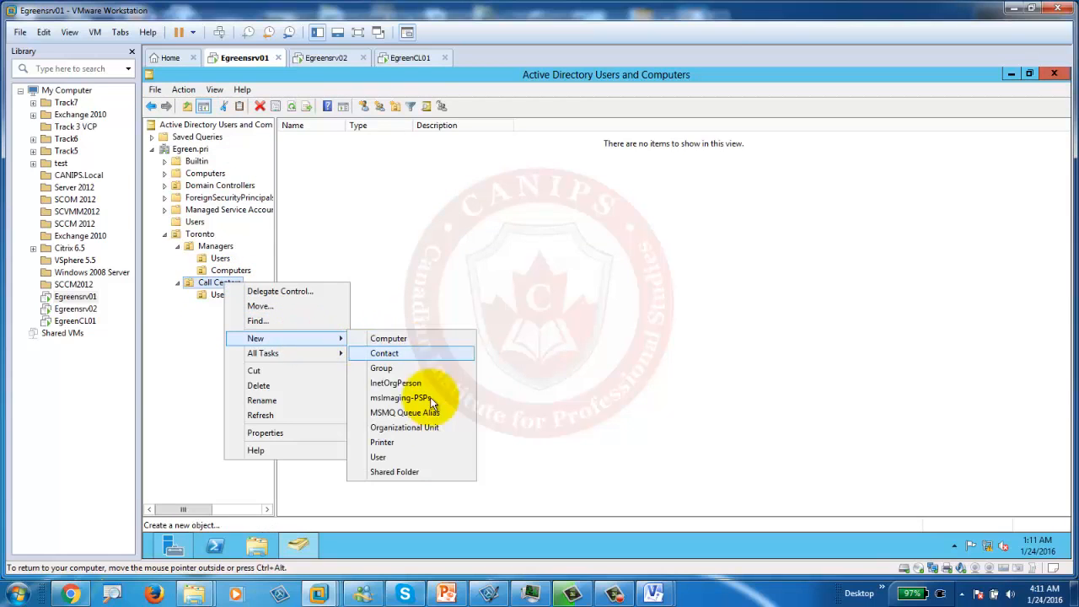
click(405, 427)
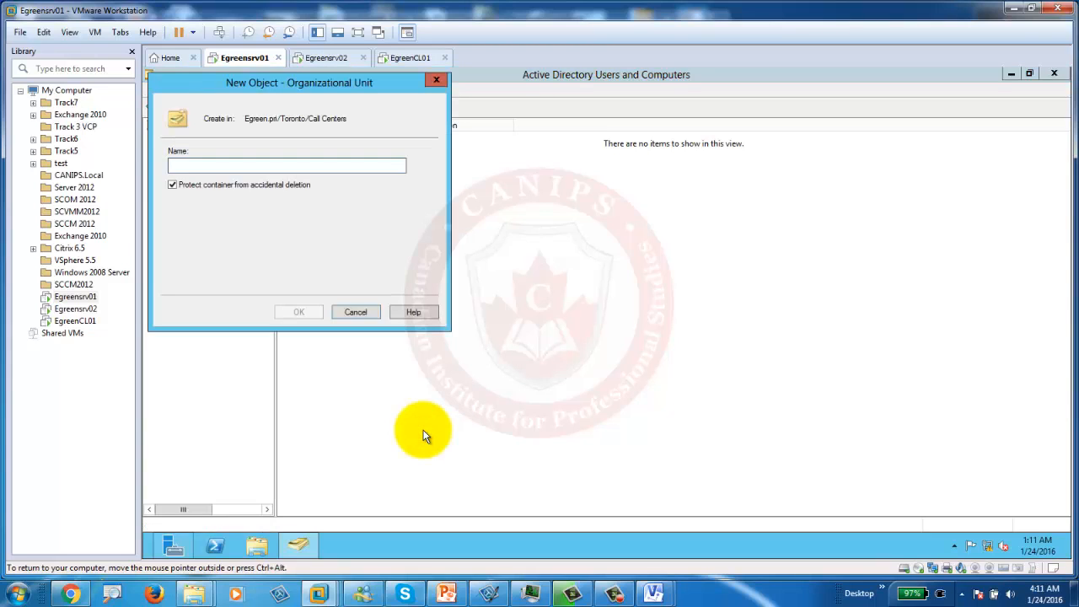
text(Computers)
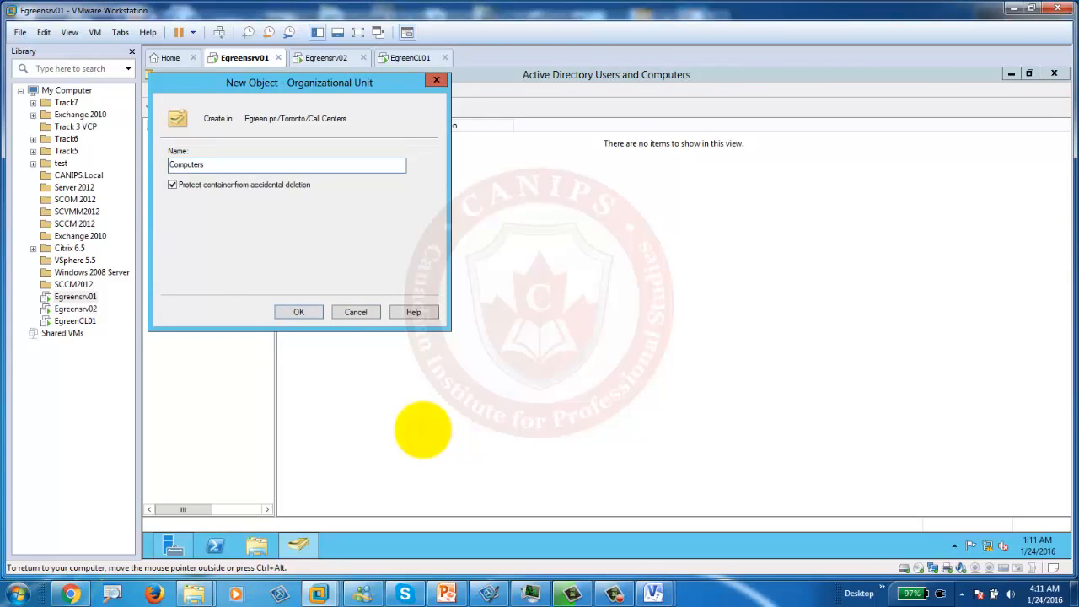
key(Return)
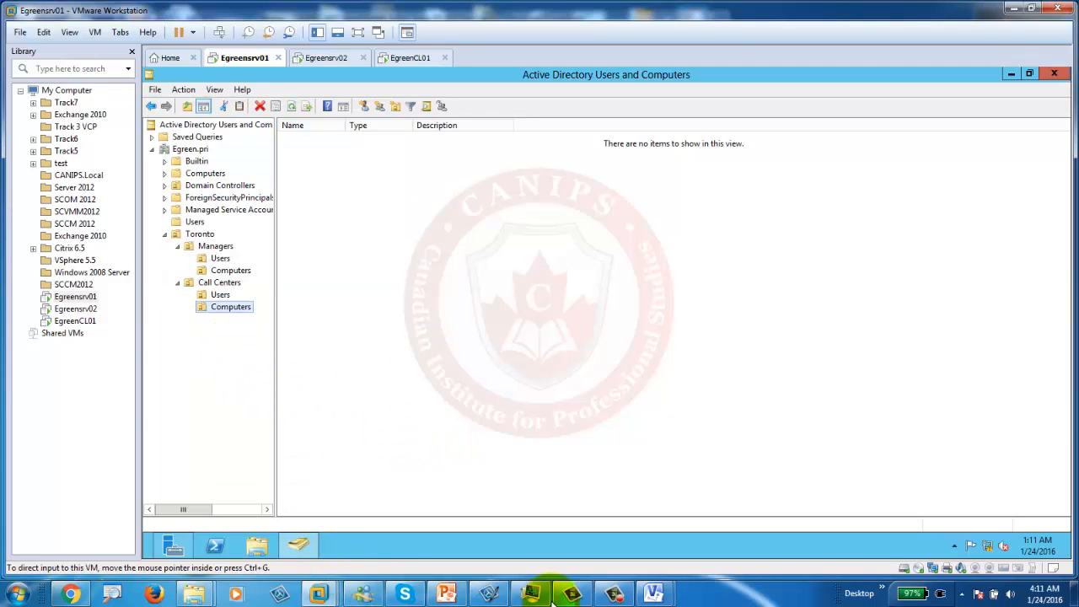
click(447, 594)
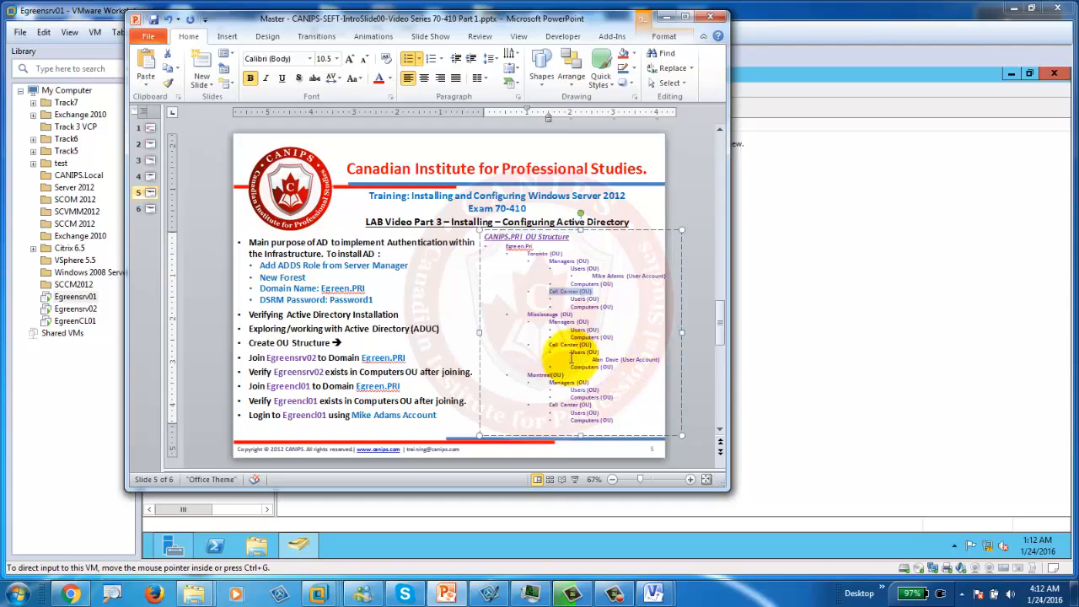
Step: Return from the slide to the Active Directory console in the VM
click(789, 204)
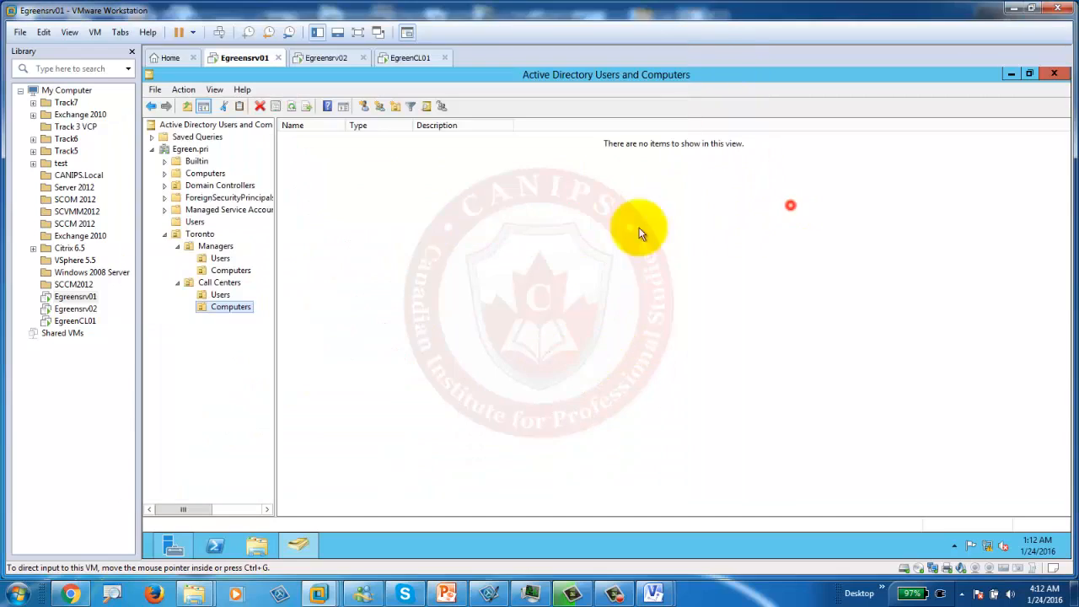
Step: Collapse Toronto and create a Mississauga OU directly under Egreen.pri
click(166, 237)
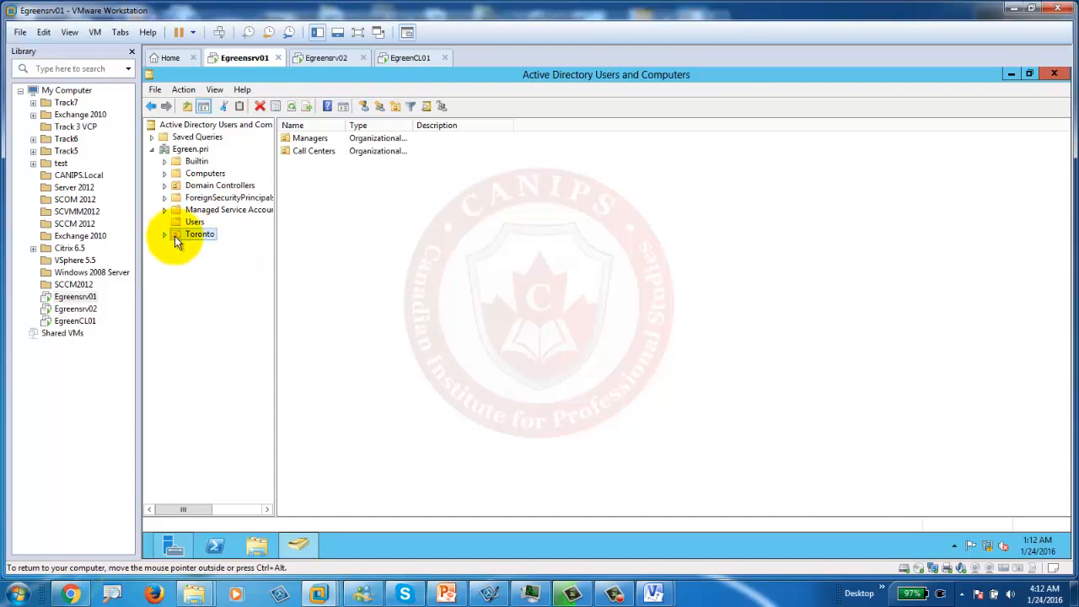
click(166, 235)
click(165, 236)
click(189, 149)
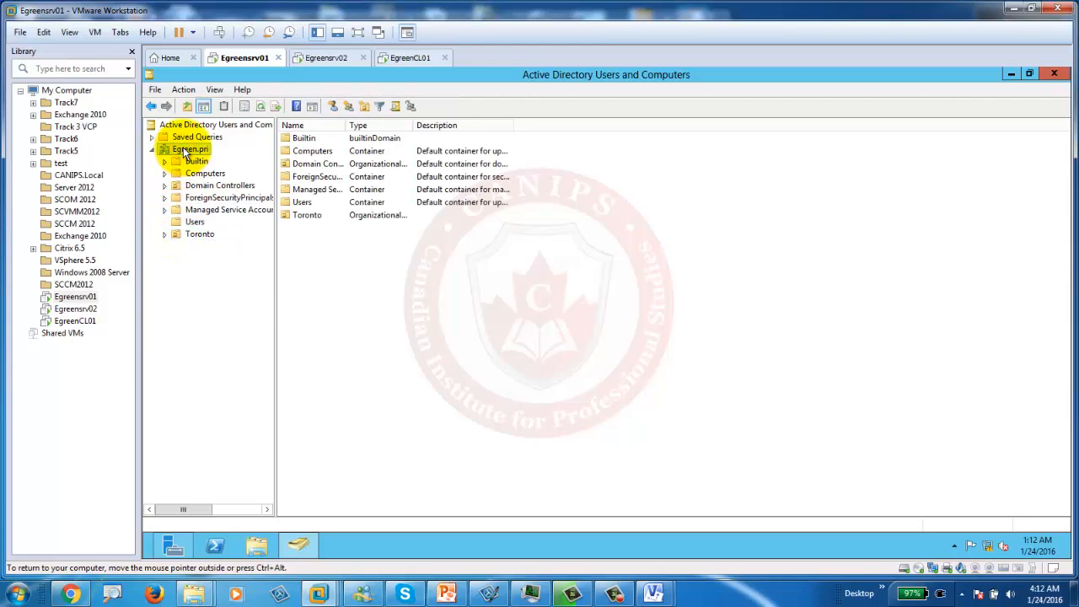
right_click(186, 152)
mouse_move(313, 248)
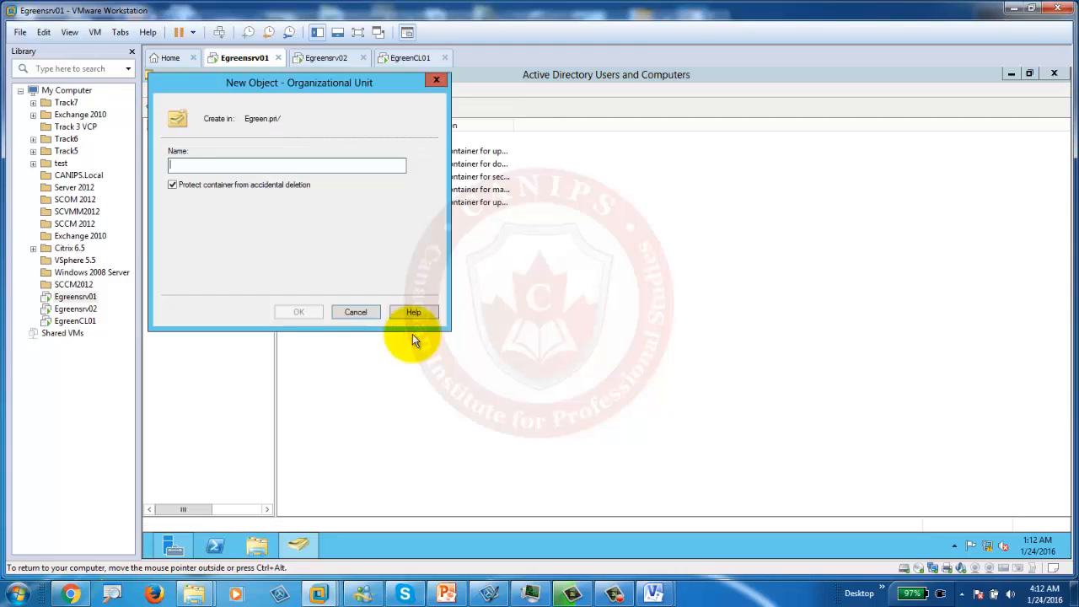
text(M)
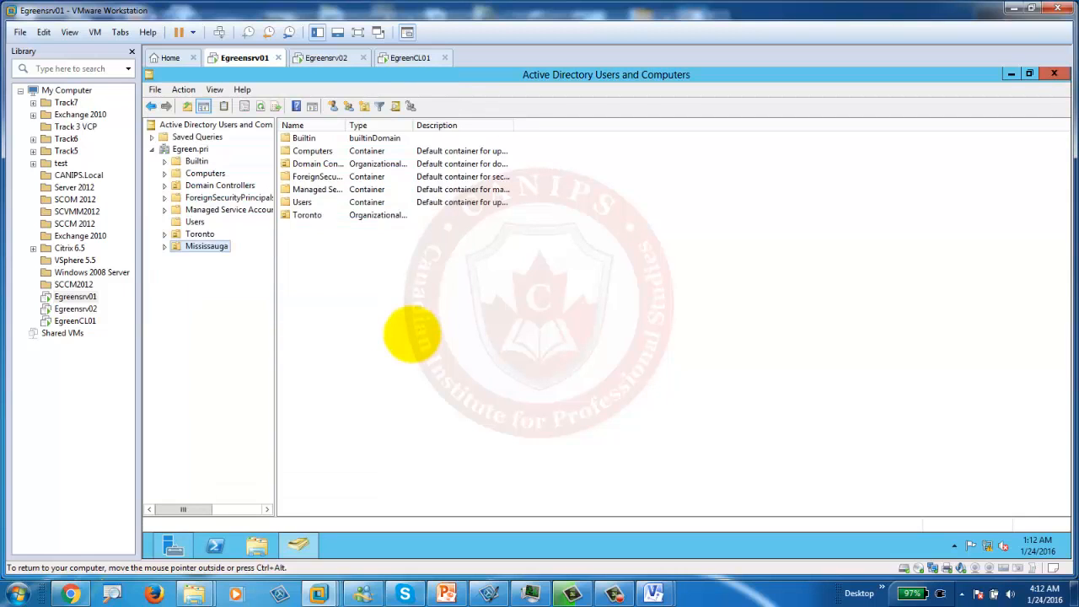
click(195, 251)
right_click(195, 251)
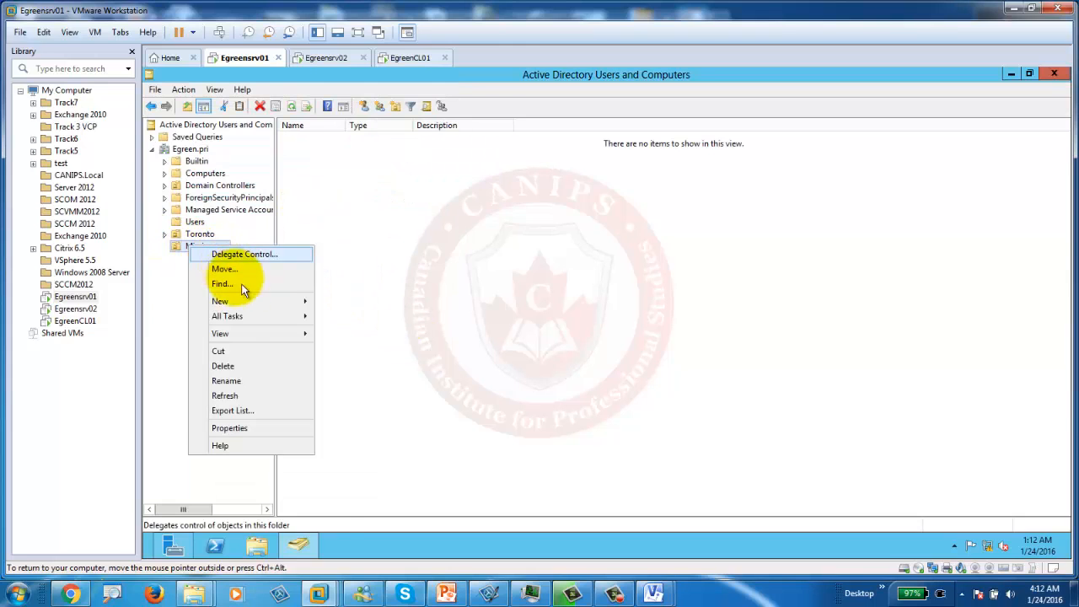
Step: Create two child OUs in Mississauga, Managers and Call Center, then select Managers
mouse_move(253, 301)
click(389, 392)
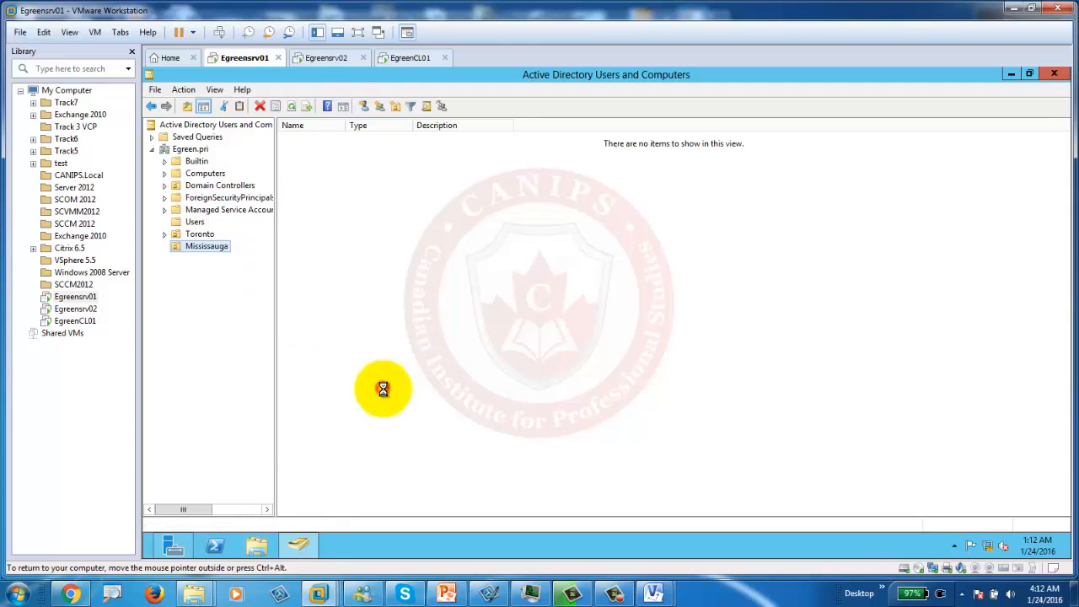
text(Managers)
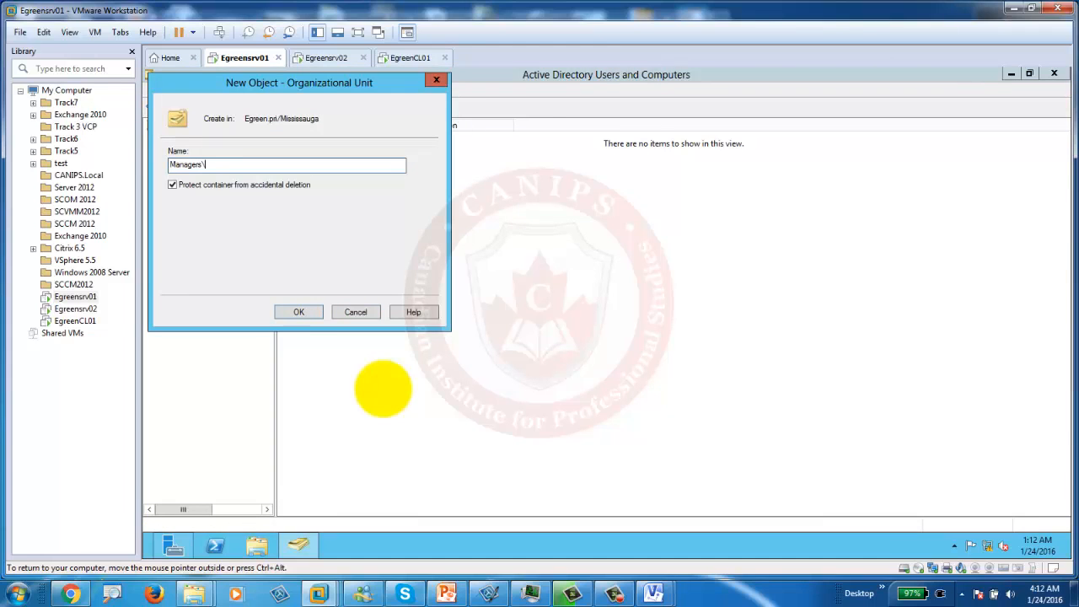
key(Return)
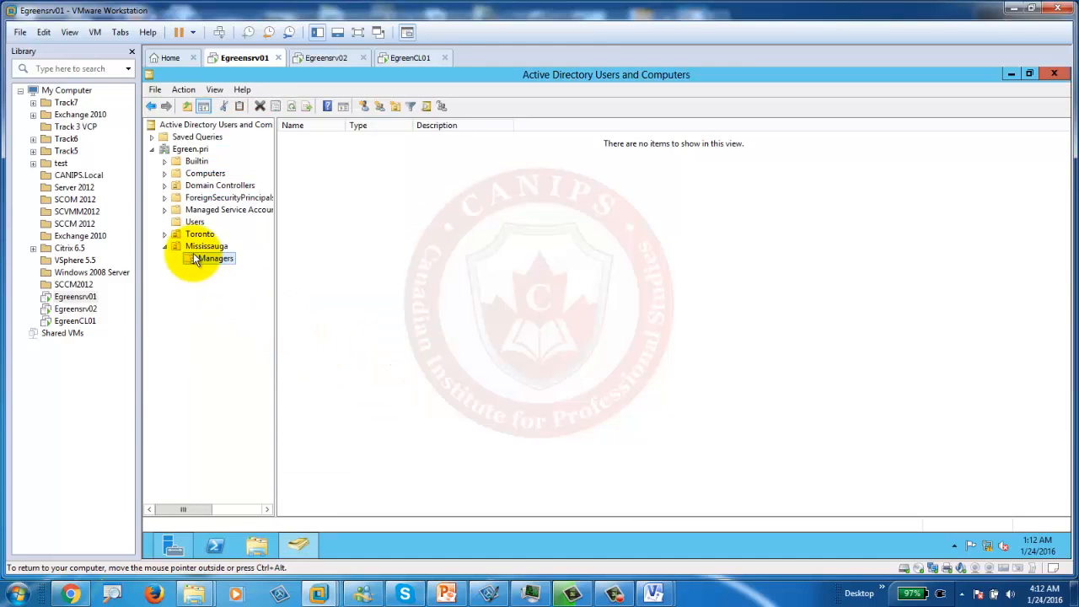
right_click(200, 250)
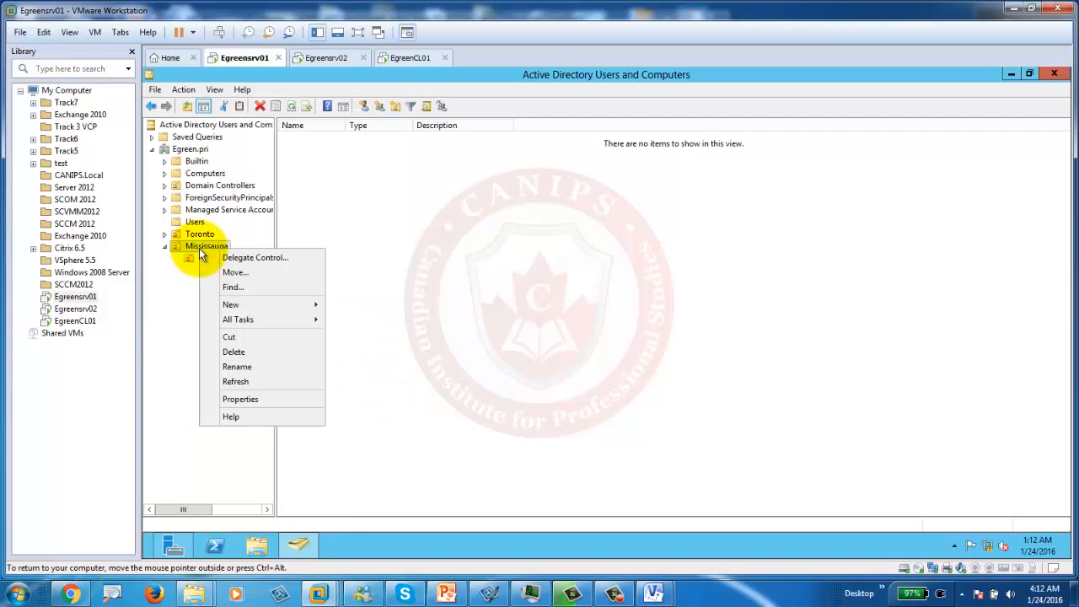
mouse_move(287, 305)
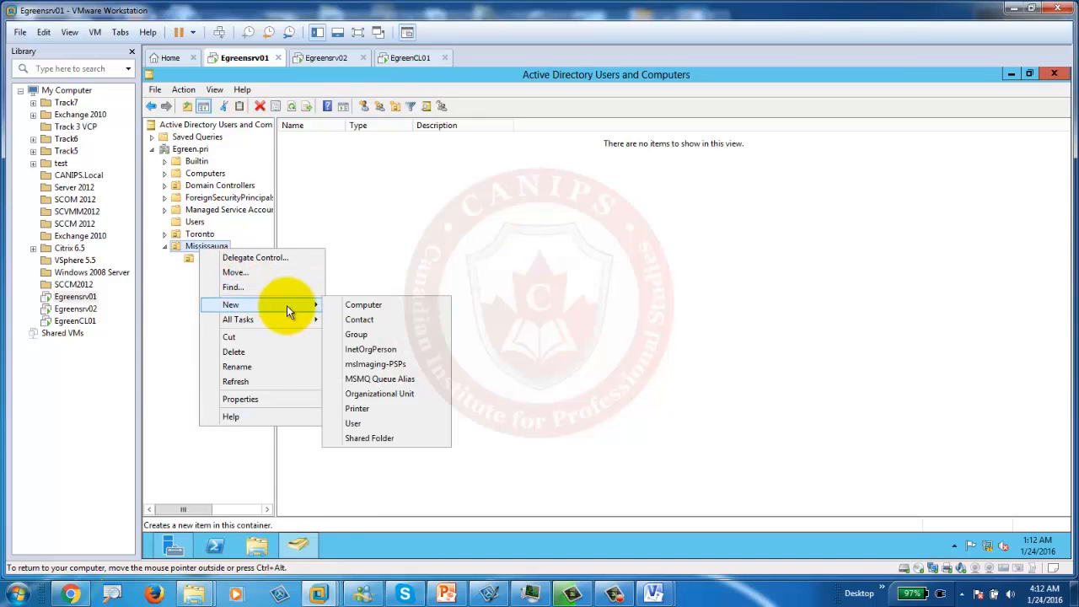
click(399, 394)
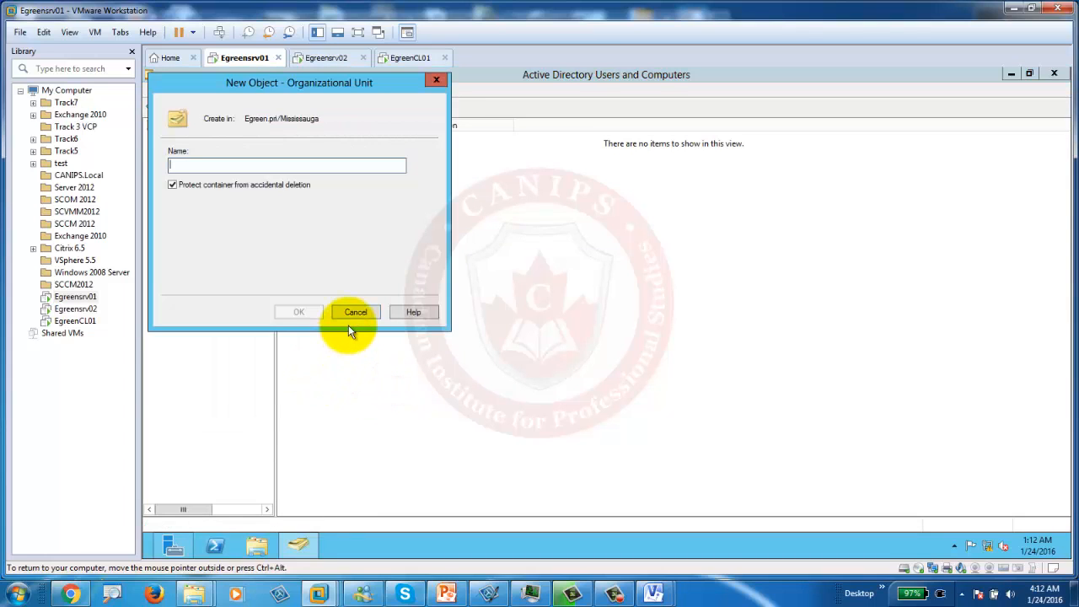
text(Castl)
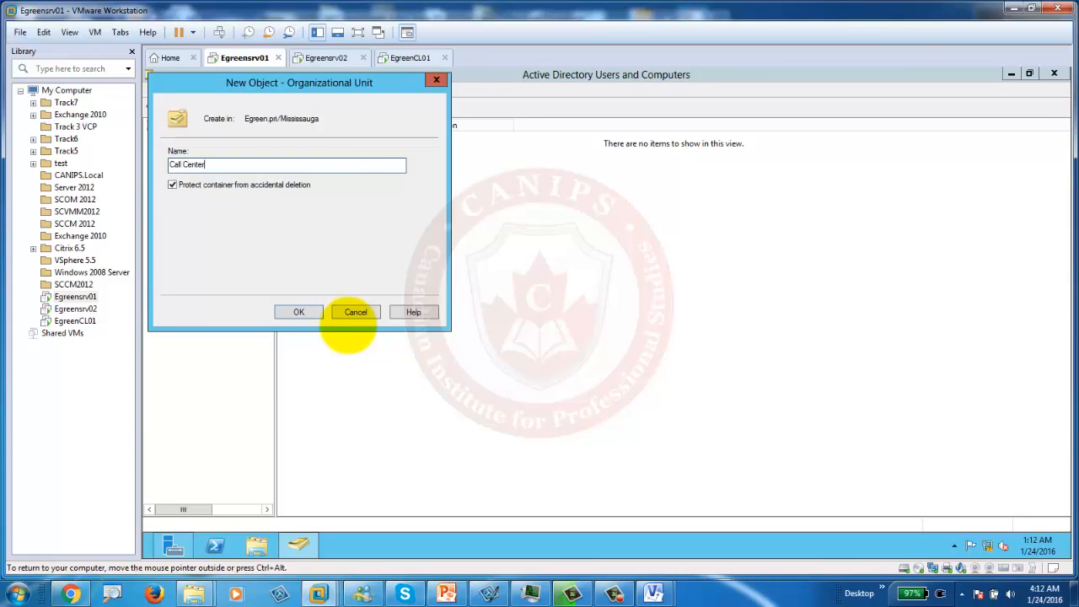
key(Return)
click(215, 270)
click(213, 260)
Step: Create Users and Computers OUs inside Mississauga's Managers OU
right_click(213, 261)
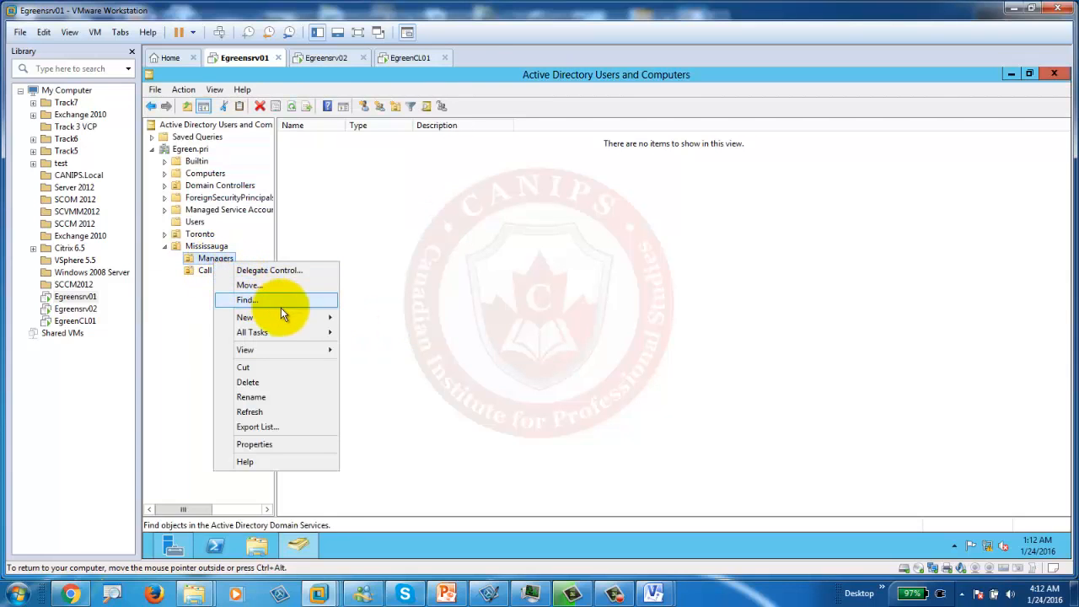
mouse_move(292, 318)
click(403, 409)
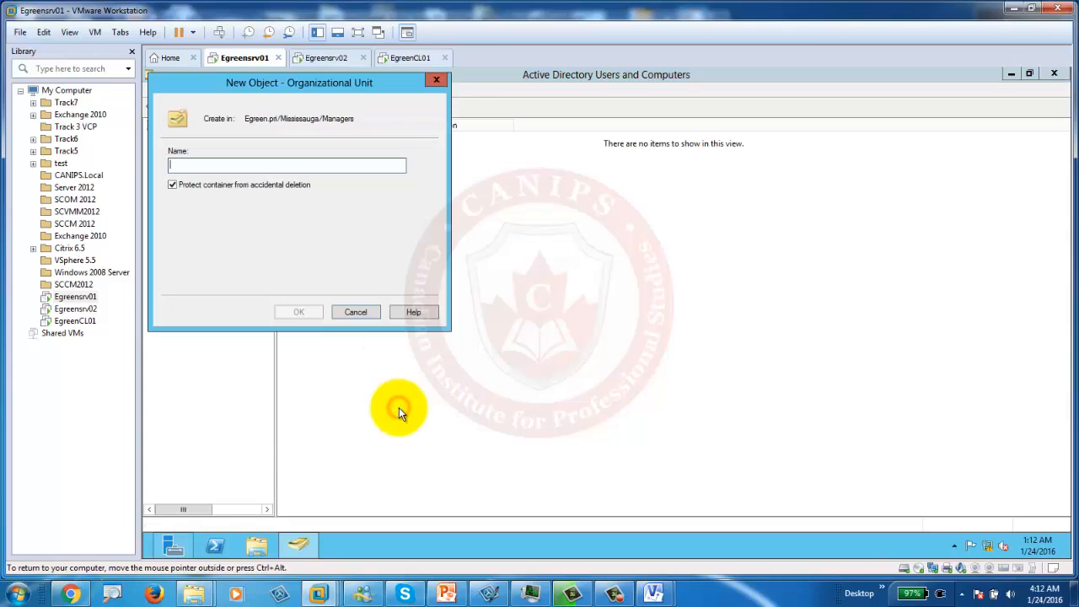
text(Users)
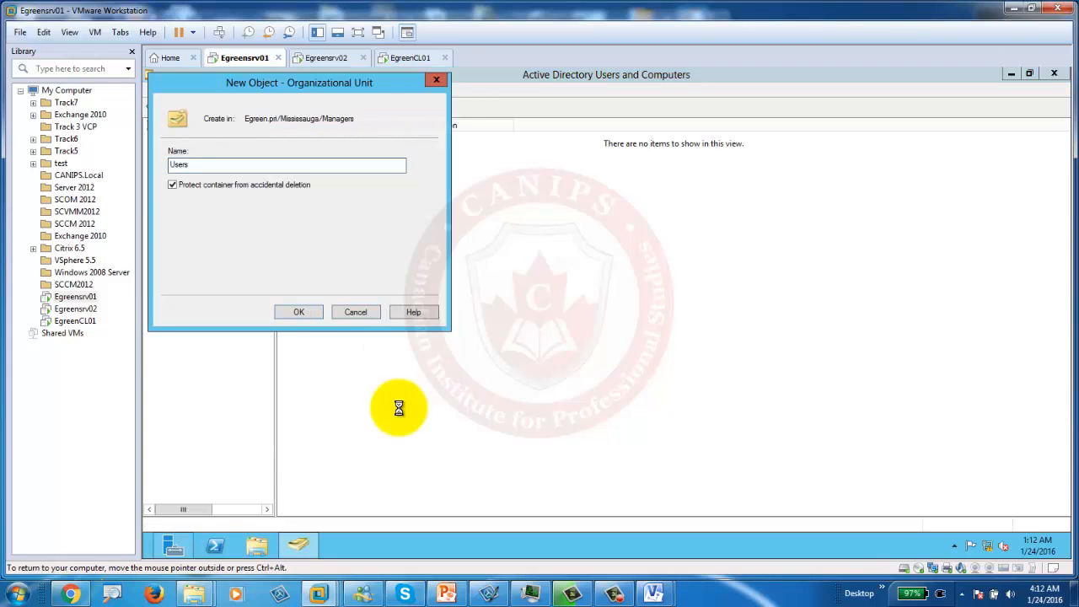
key(Return)
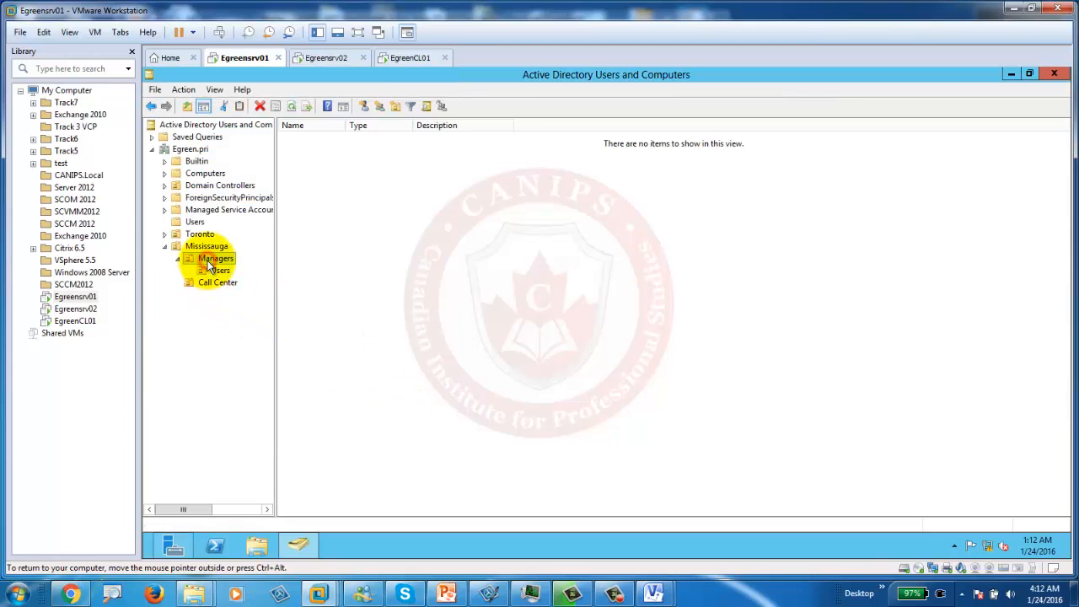
right_click(207, 260)
mouse_move(305, 325)
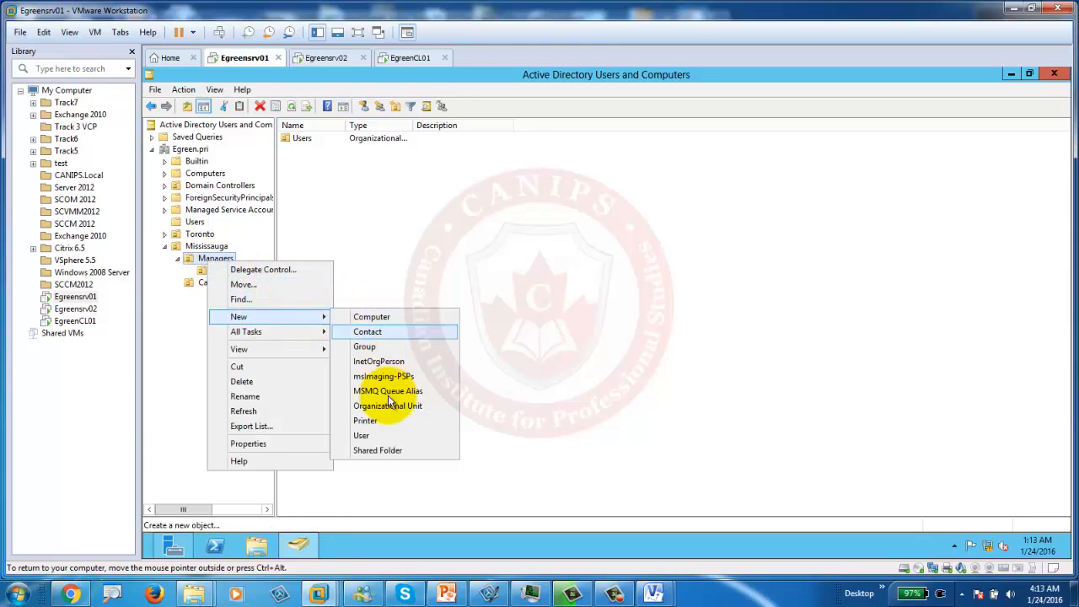
click(405, 407)
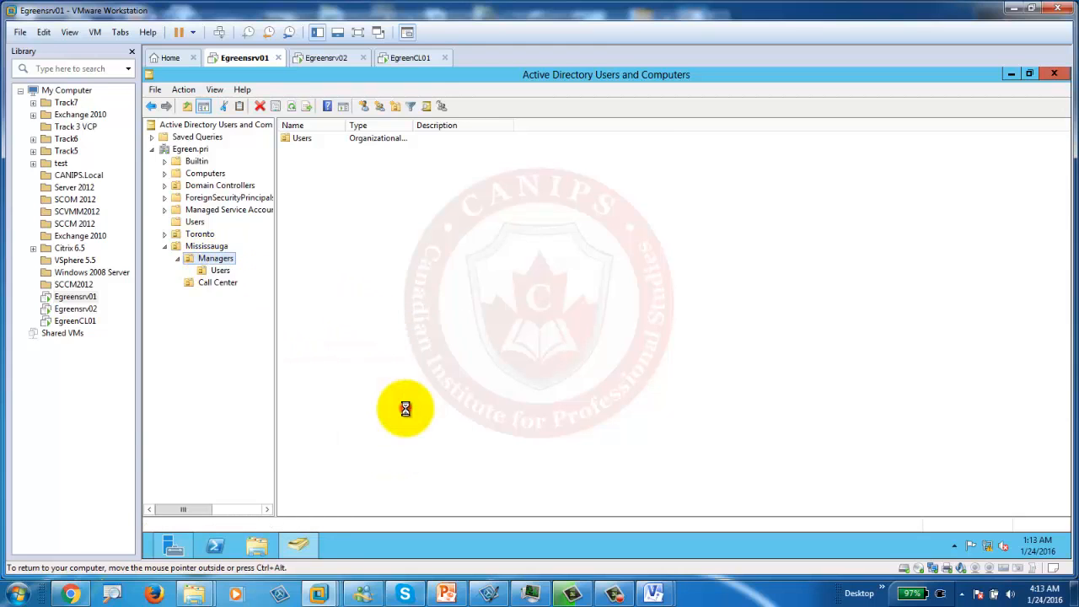
text(Computers)
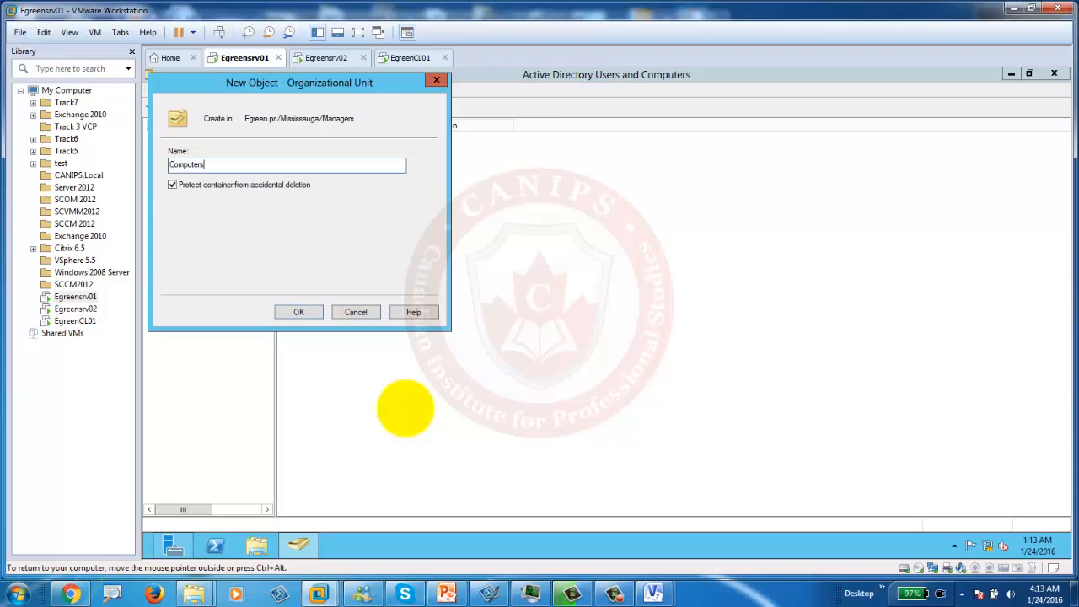
key(Return)
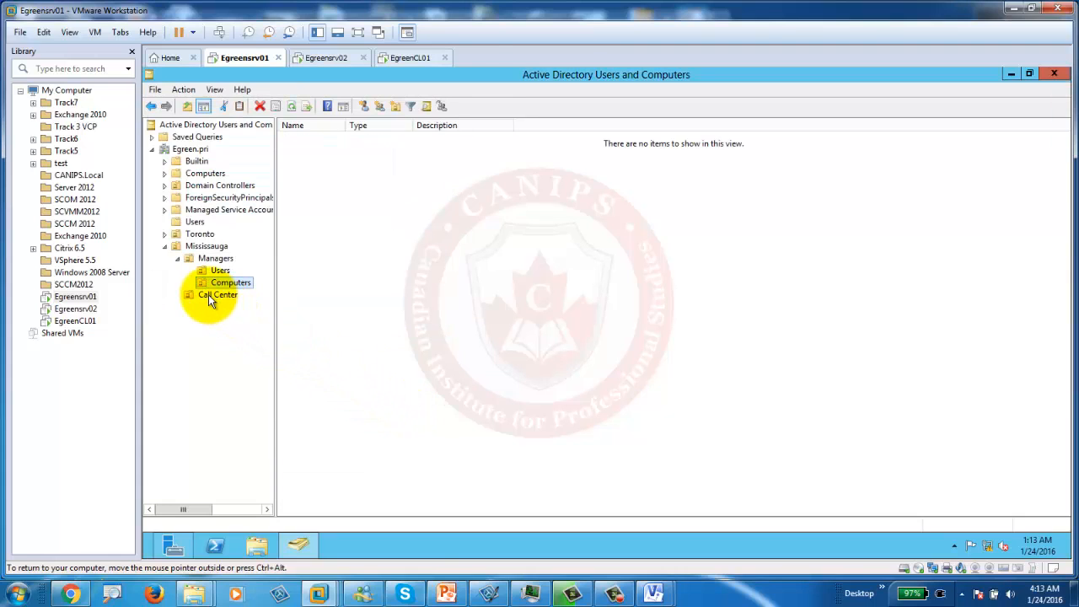
Step: Create Users and Computers OUs inside Mississauga's Call Center OU
right_click(209, 297)
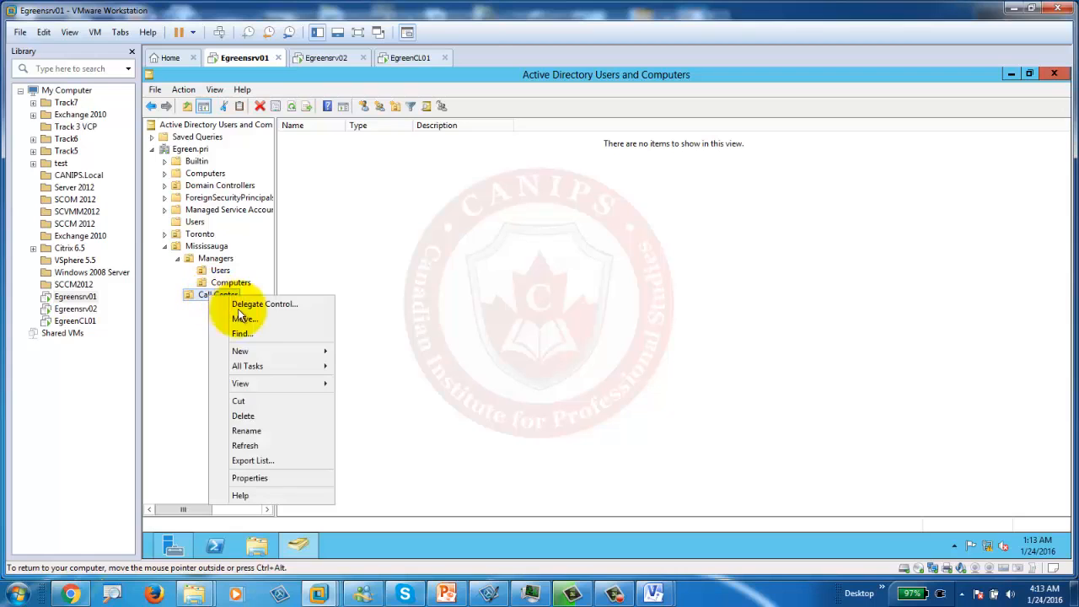
mouse_move(285, 348)
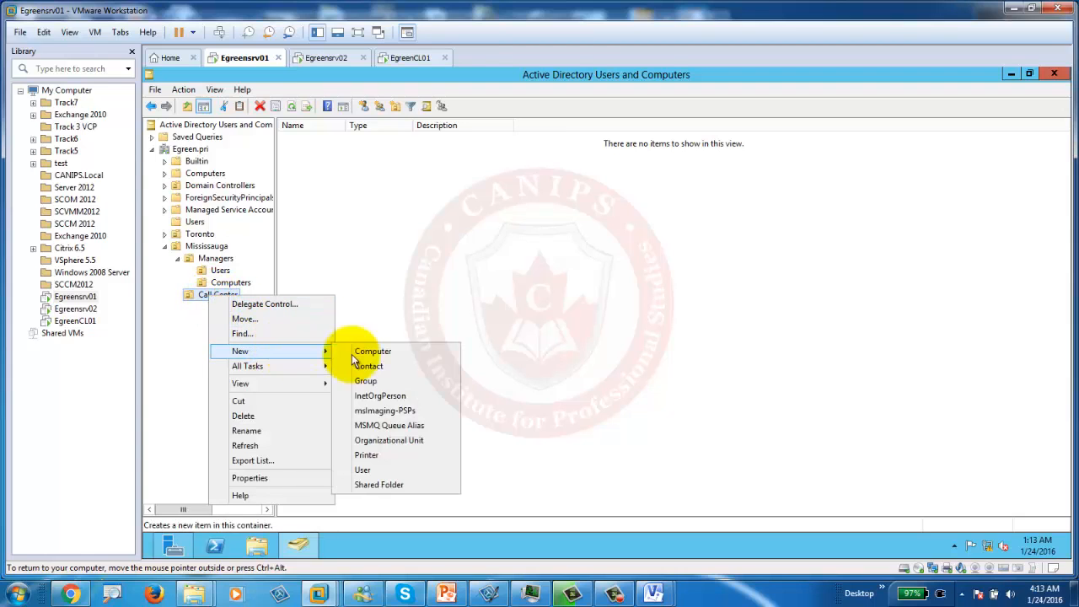
click(414, 443)
text(Users)
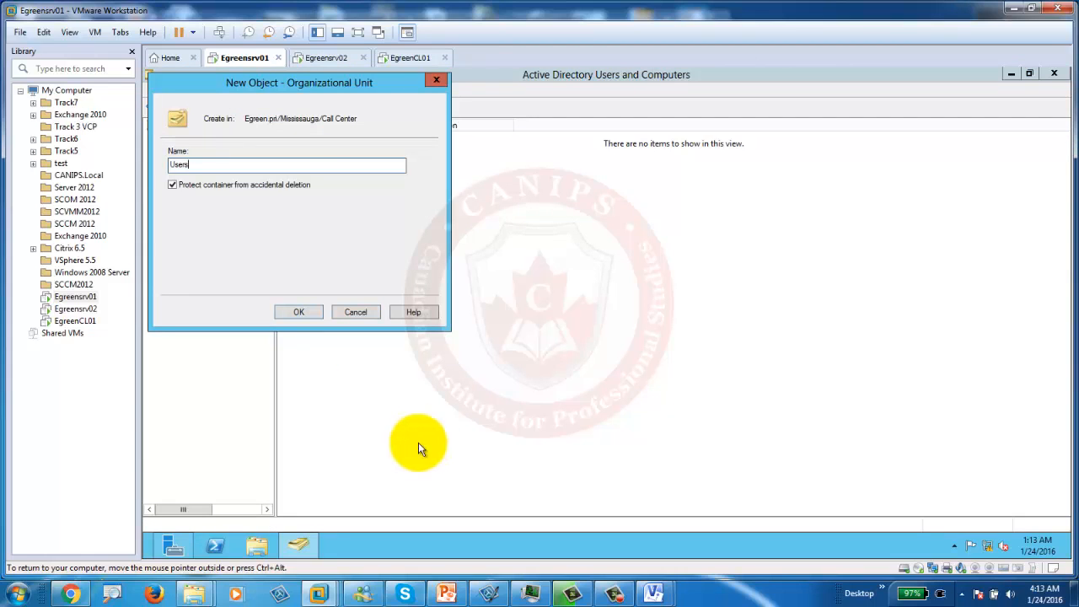
click(300, 314)
click(212, 294)
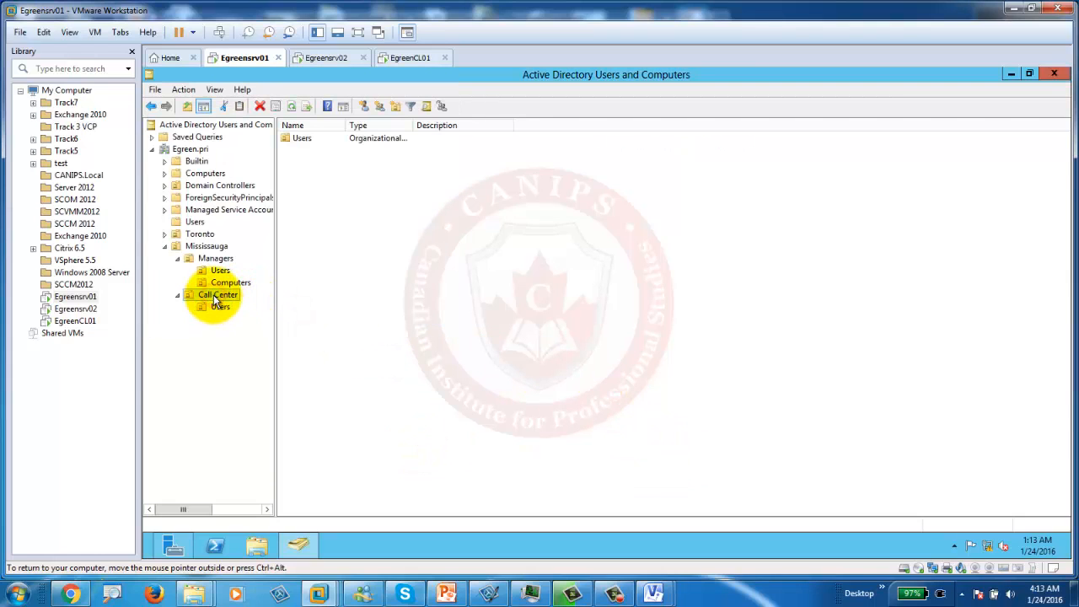
right_click(229, 296)
mouse_move(283, 350)
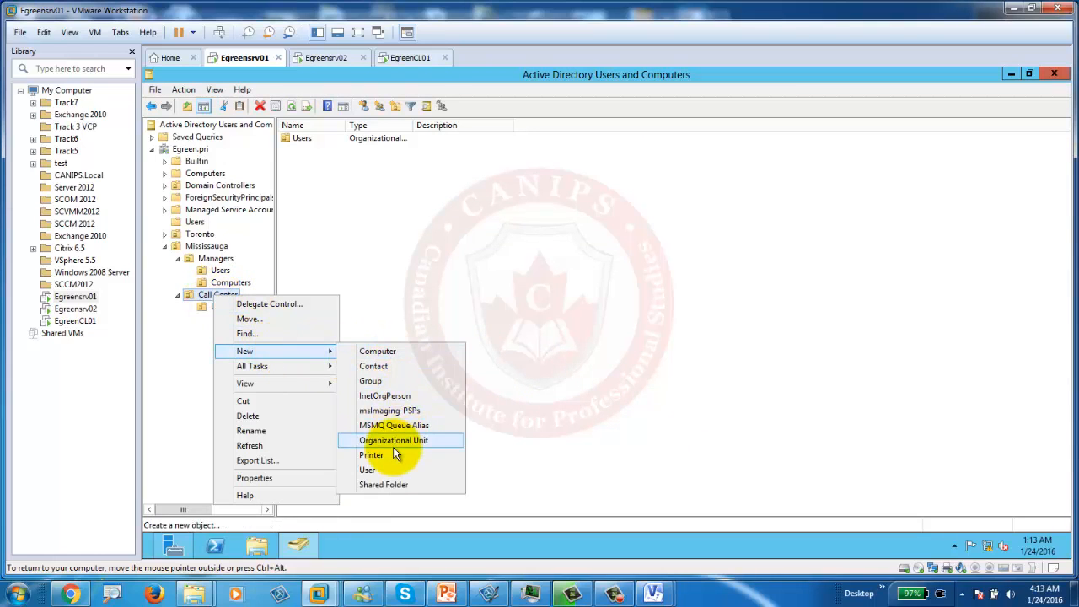
click(394, 440)
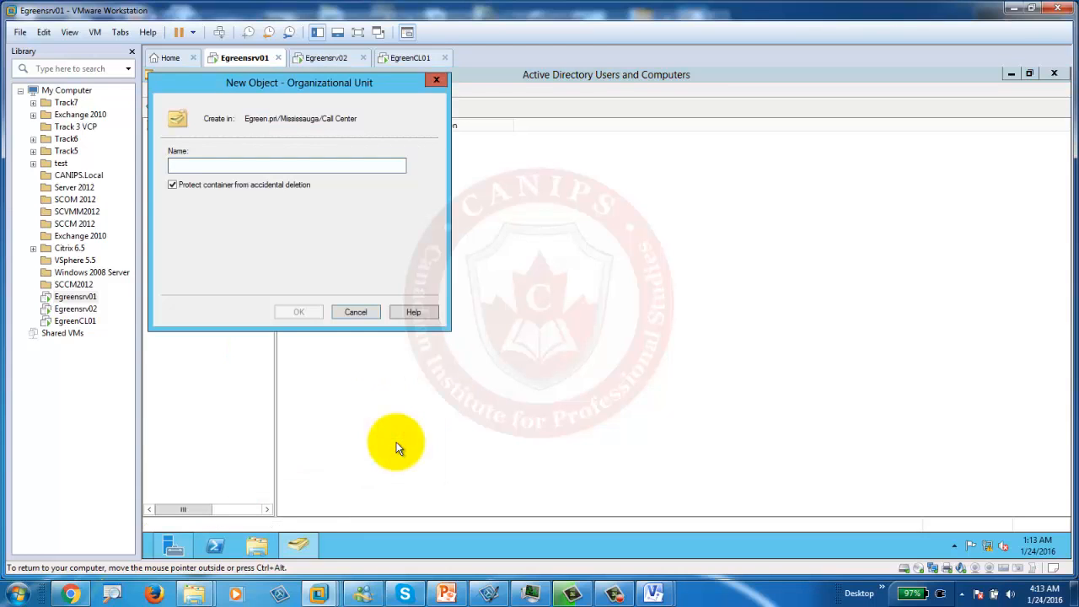
text(Com)
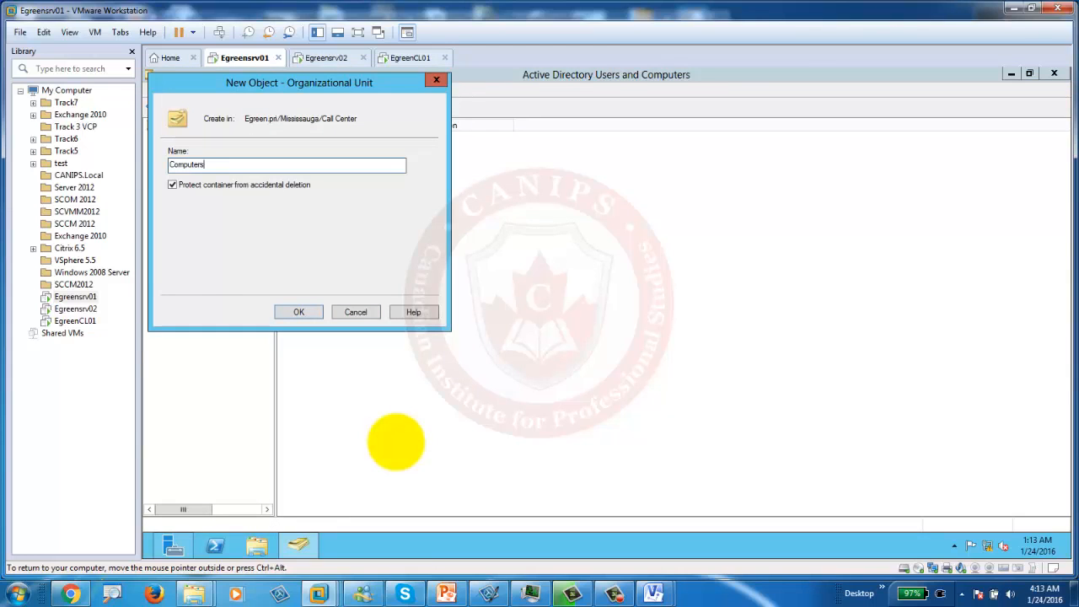
text(puters)
key(Return)
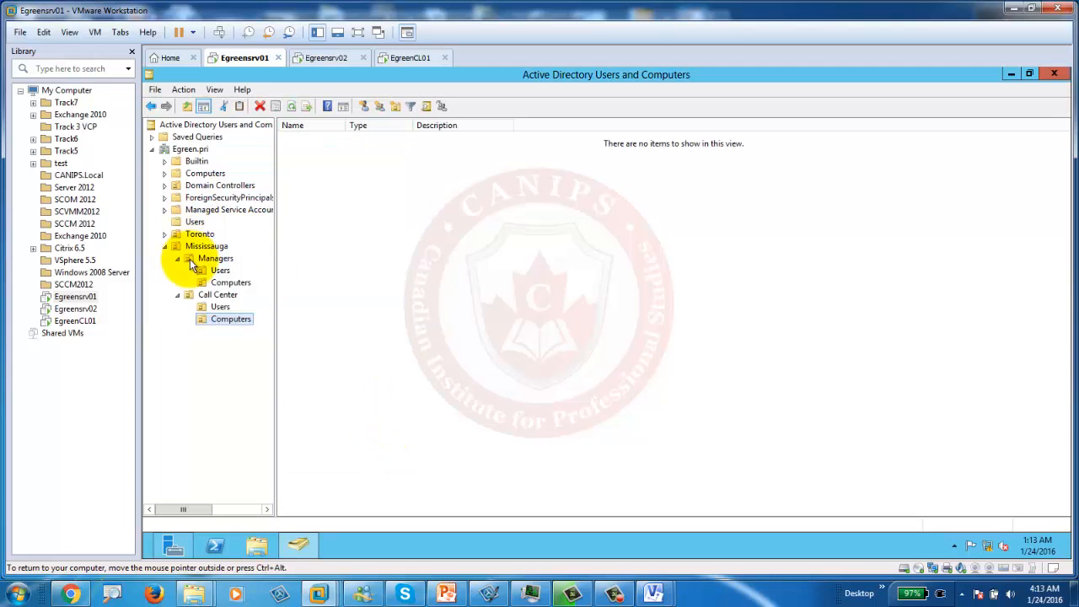
click(443, 592)
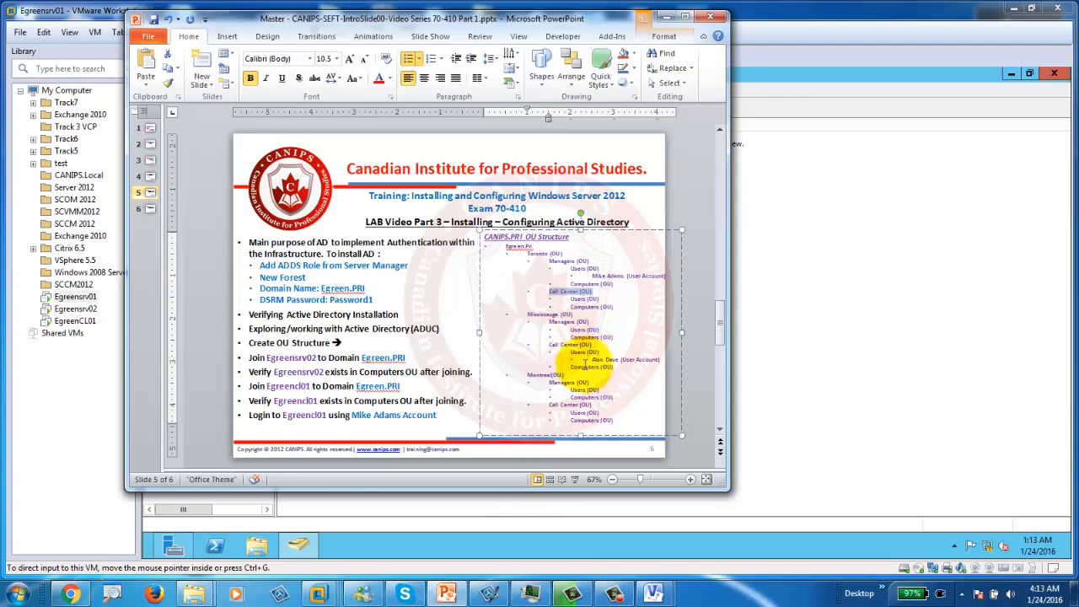
click(686, 17)
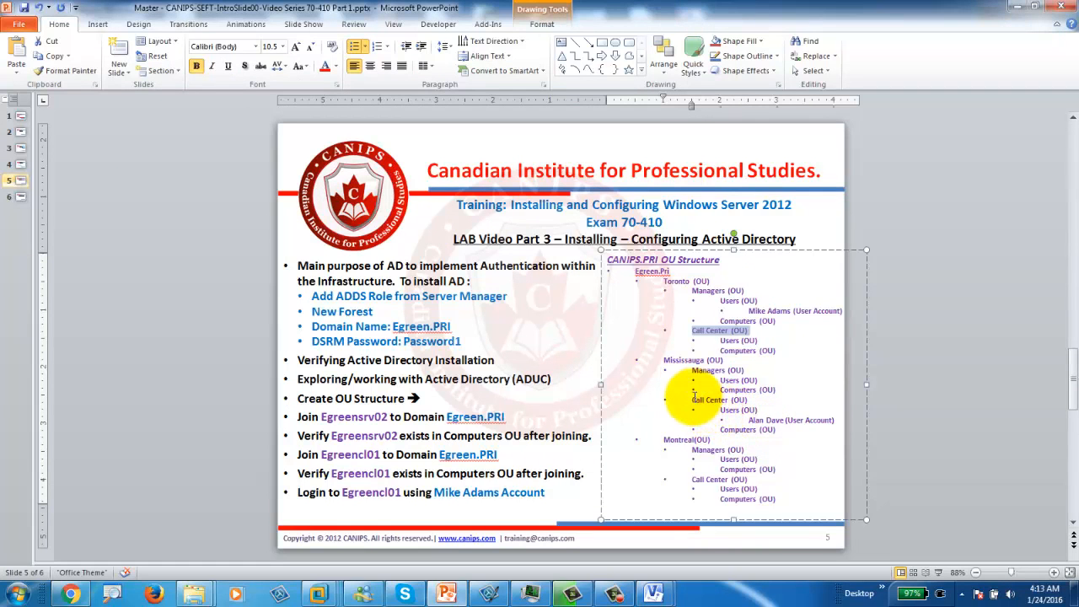
click(1009, 8)
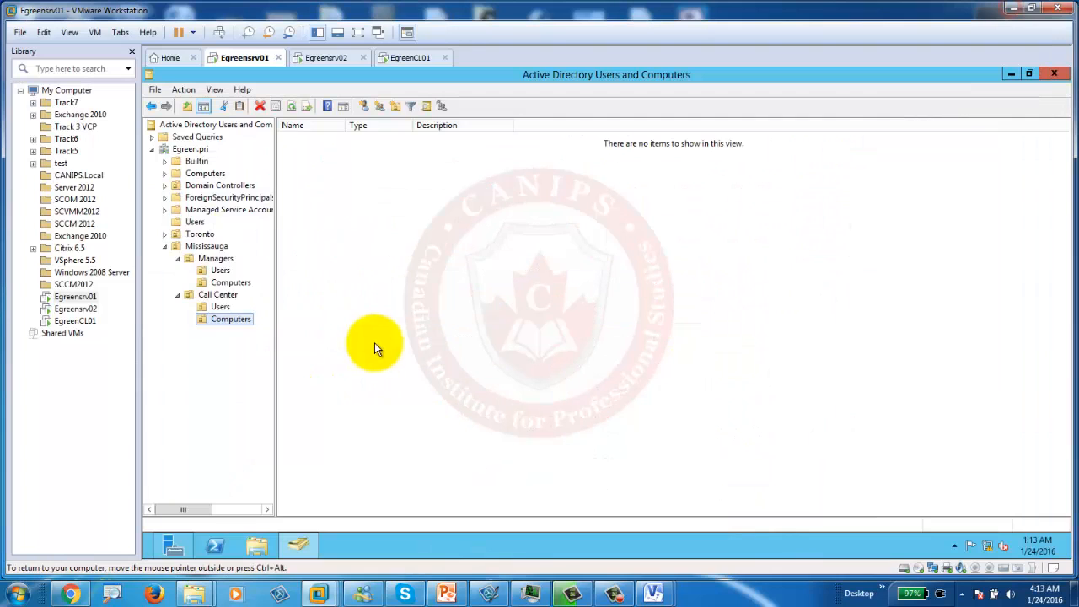
Step: Open the New Object – User form for the Users OU under Mississauga > Call Center
click(187, 249)
click(218, 295)
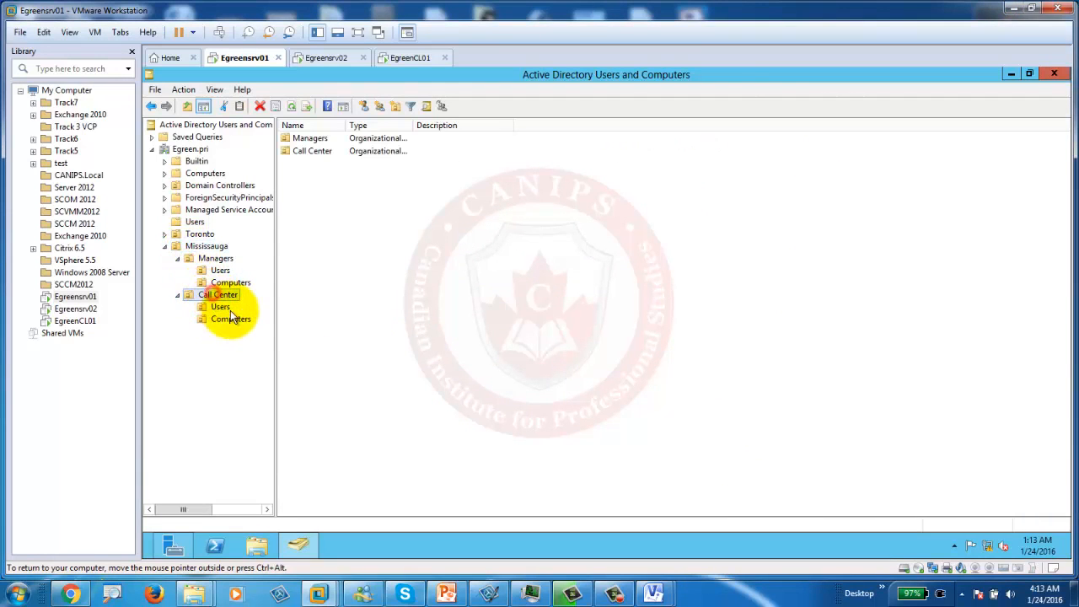
click(220, 307)
right_click(220, 308)
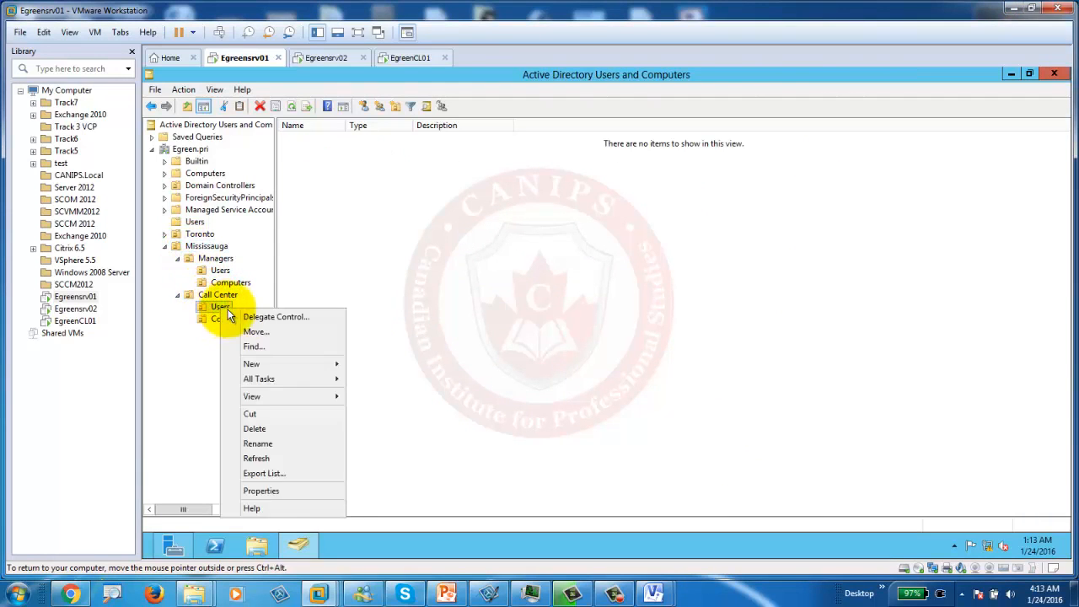
mouse_move(310, 364)
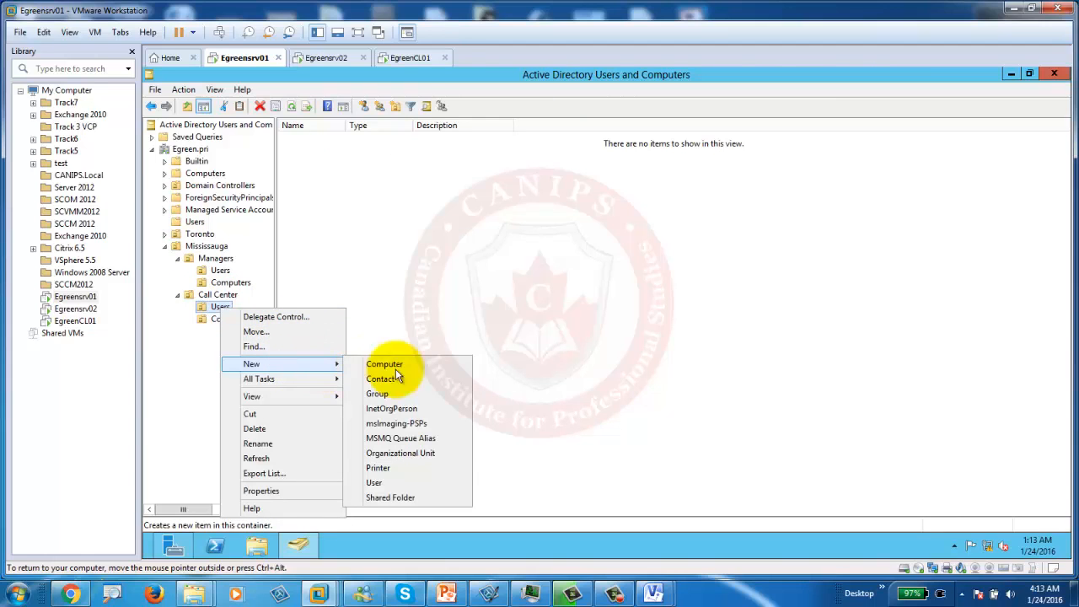
click(375, 482)
Step: Enter first name 'A' and logon name 'A' for the new user
text(Alan)
key(Tab)
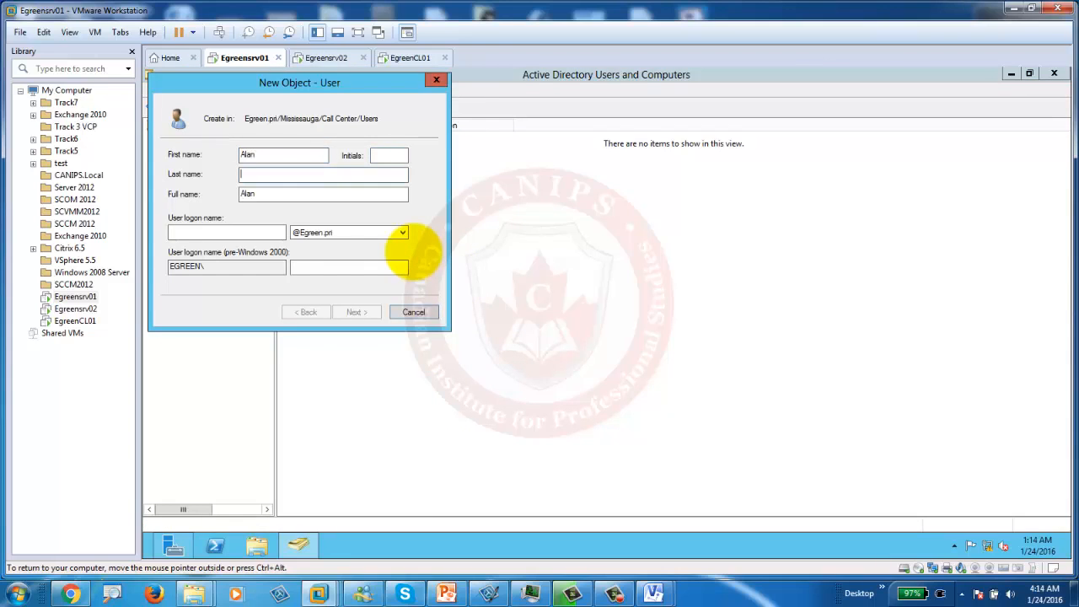
key(Tab)
key(Tab)
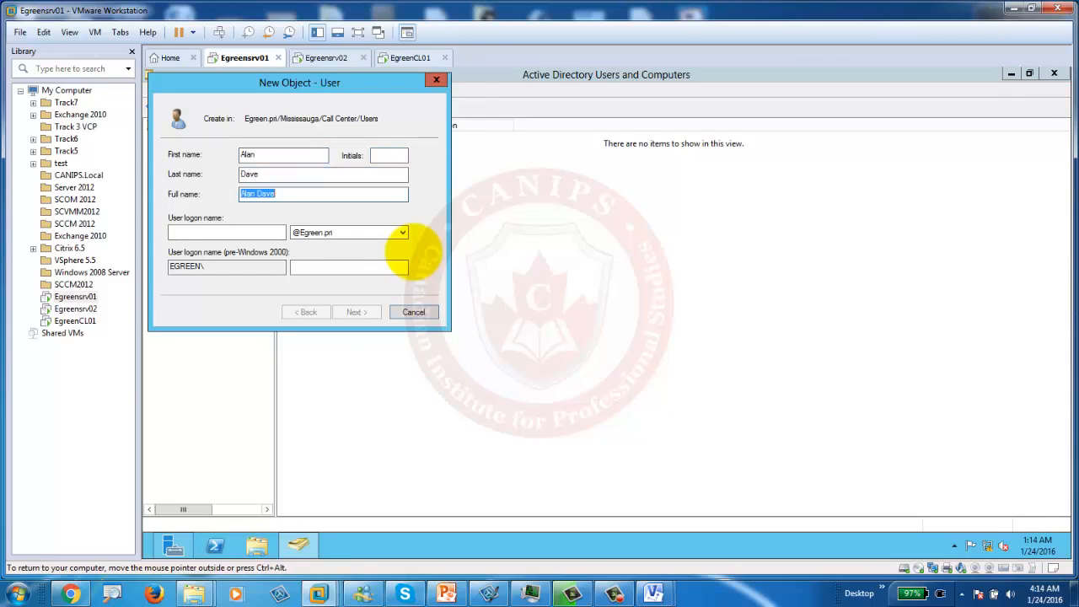
text(Adave)
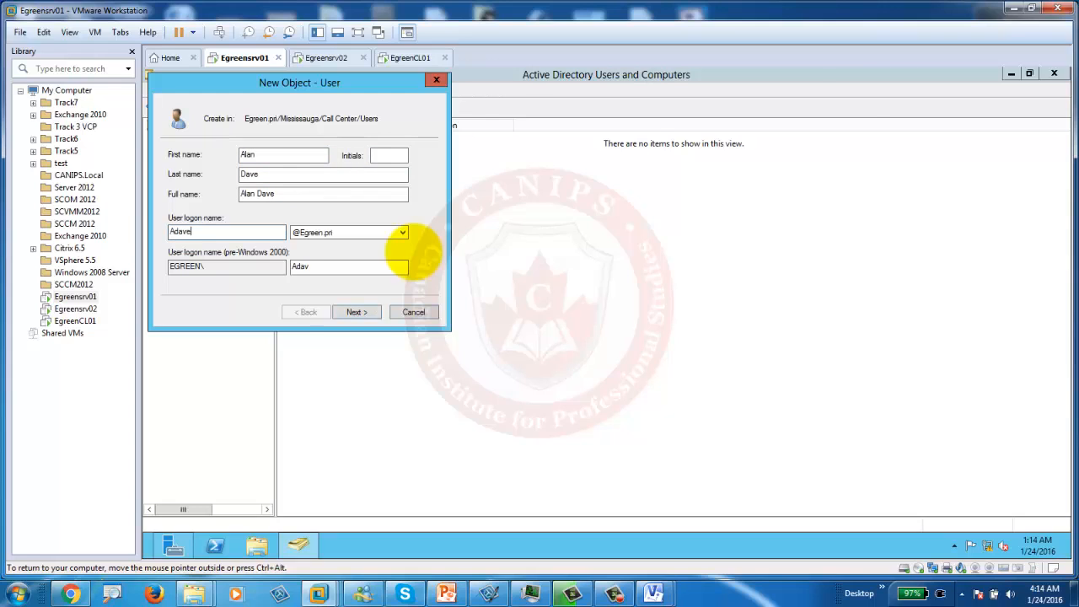
click(354, 311)
Step: Set and confirm the user's password, clear the forced change at next logon, and finish
click(341, 153)
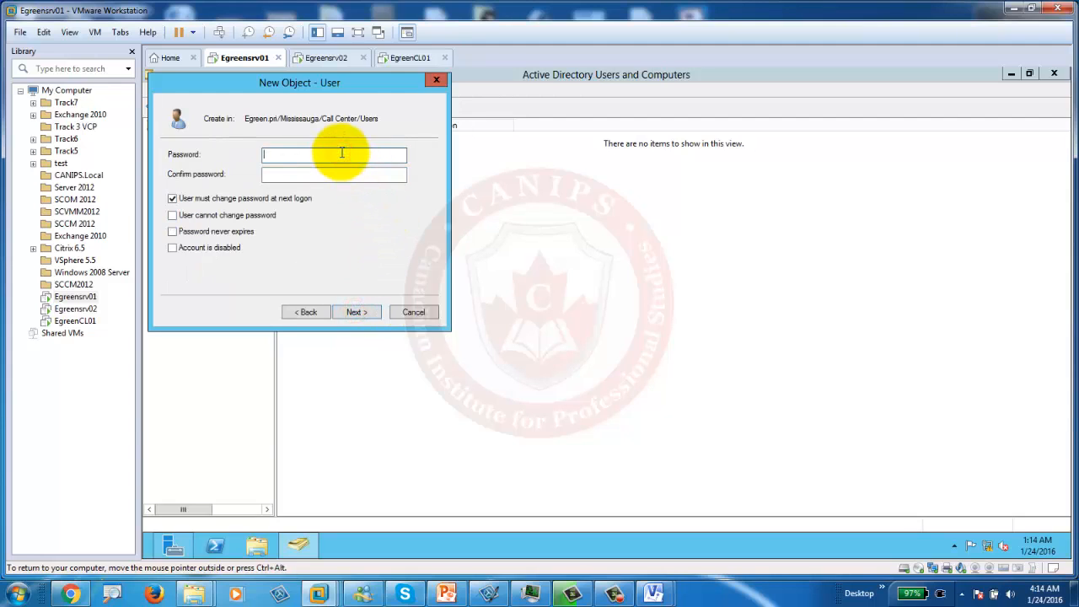
text(•••••••••)
key(Tab)
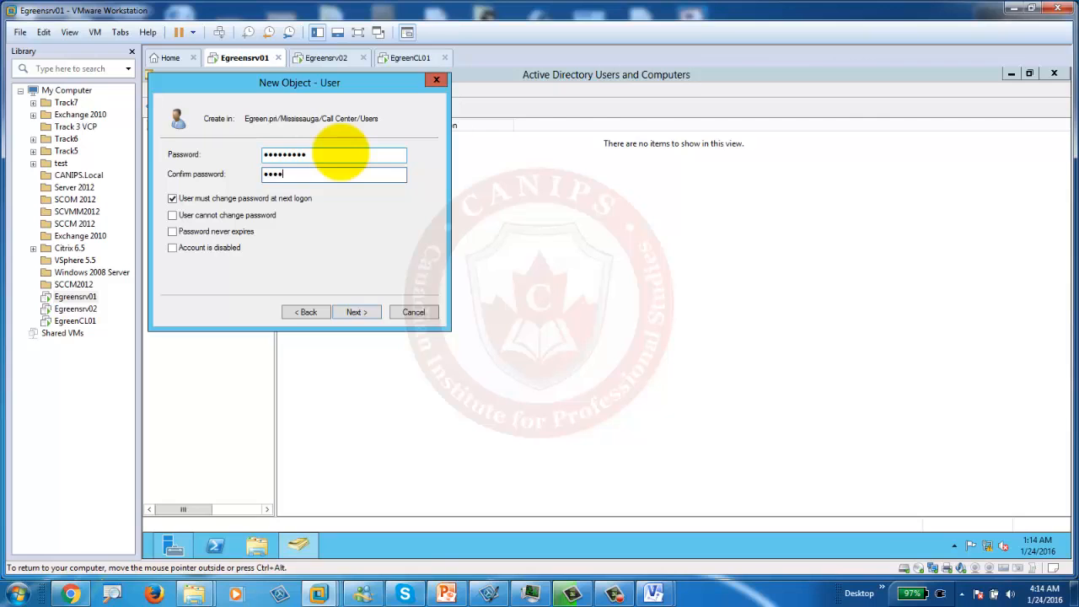
key(Tab)
click(210, 198)
click(353, 309)
click(353, 310)
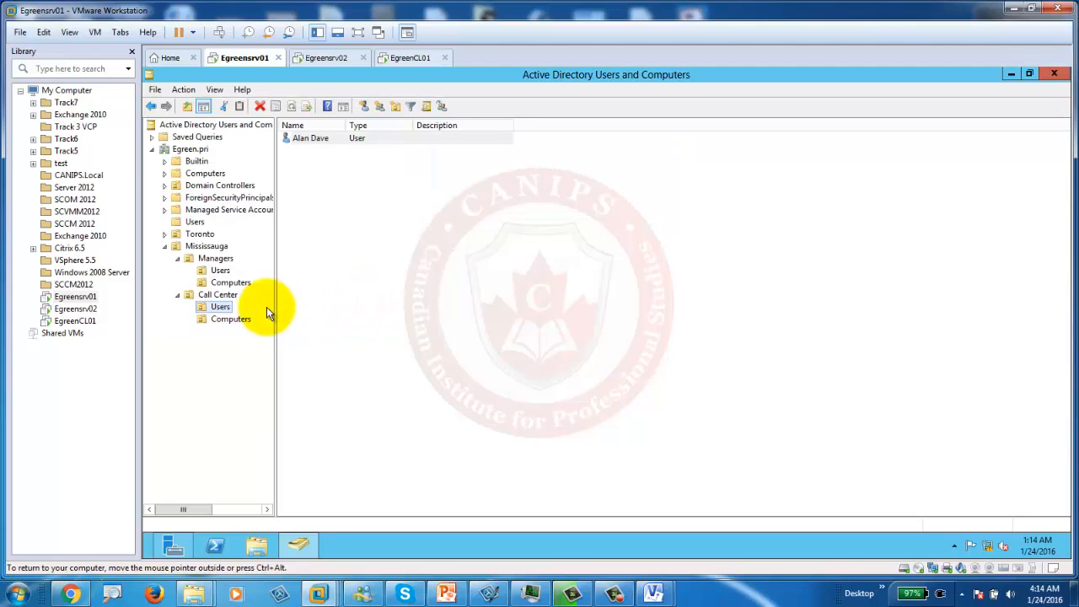
Step: Compare the accounts in Toronto's Managers Users OU with Mississauga's Call Center Users OU
click(165, 233)
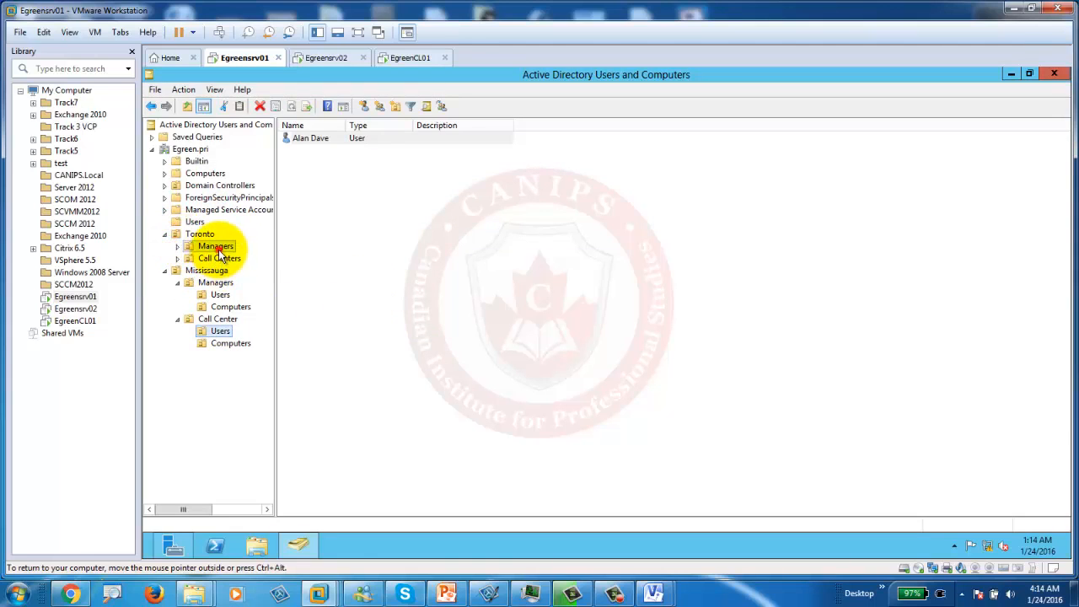
click(212, 246)
click(177, 245)
click(220, 259)
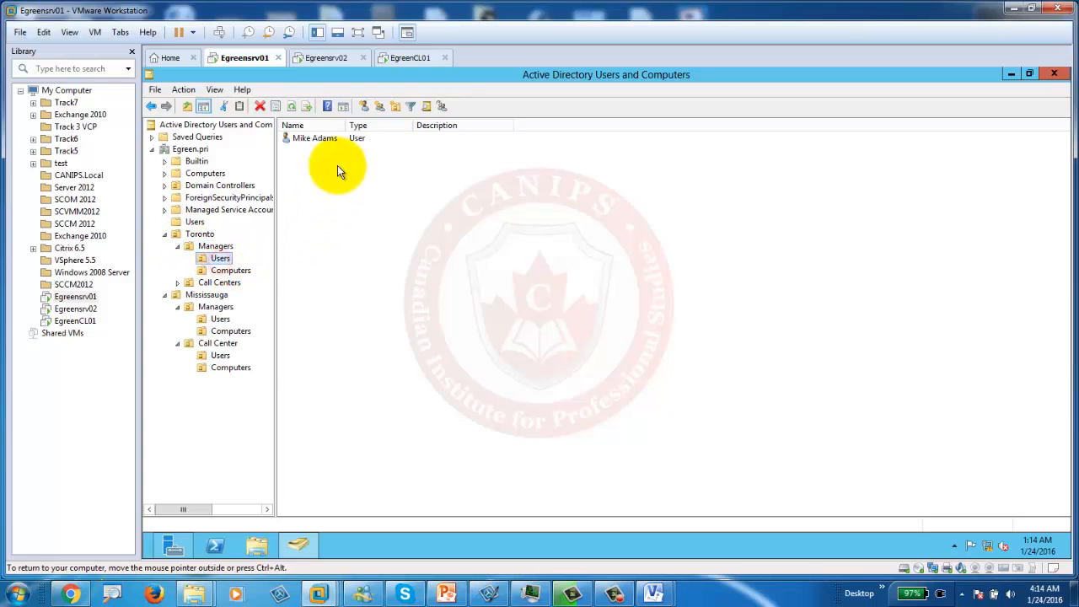
click(212, 357)
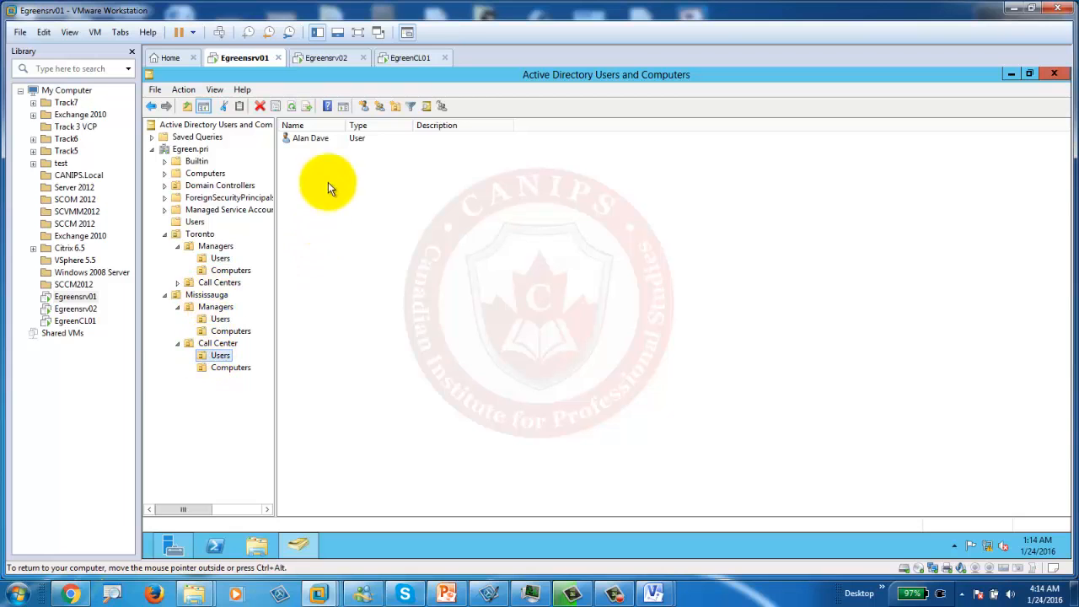
click(449, 572)
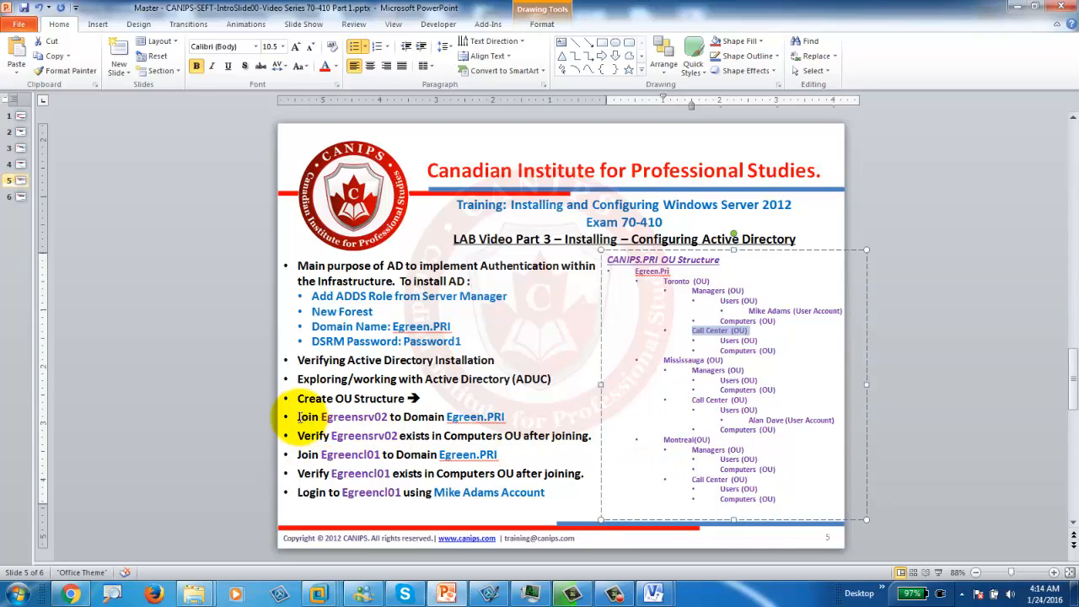
click(312, 416)
drag(312, 417, 438, 417)
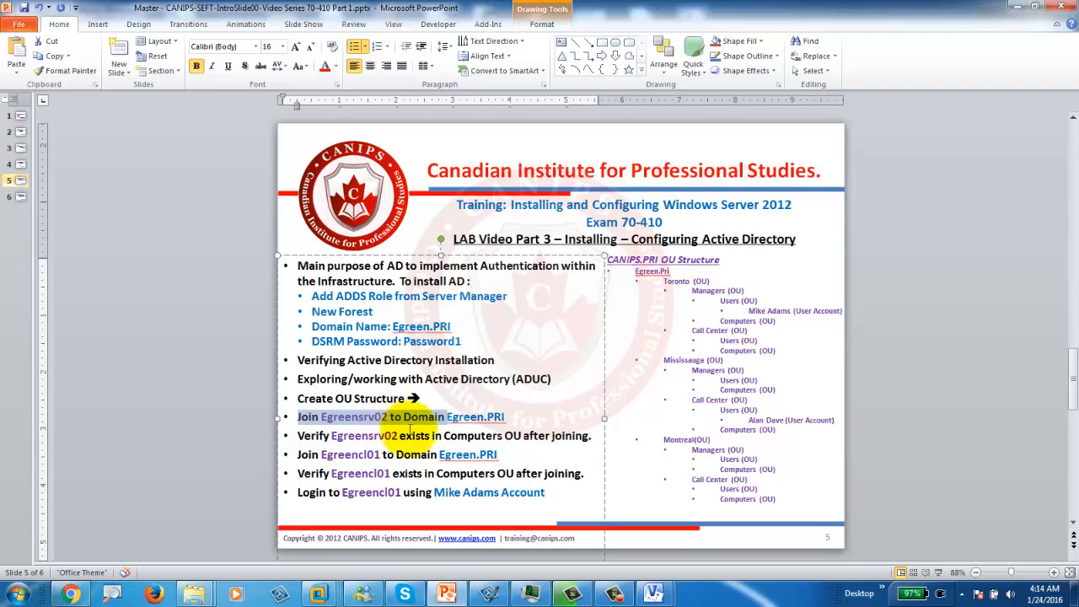
drag(438, 429, 489, 425)
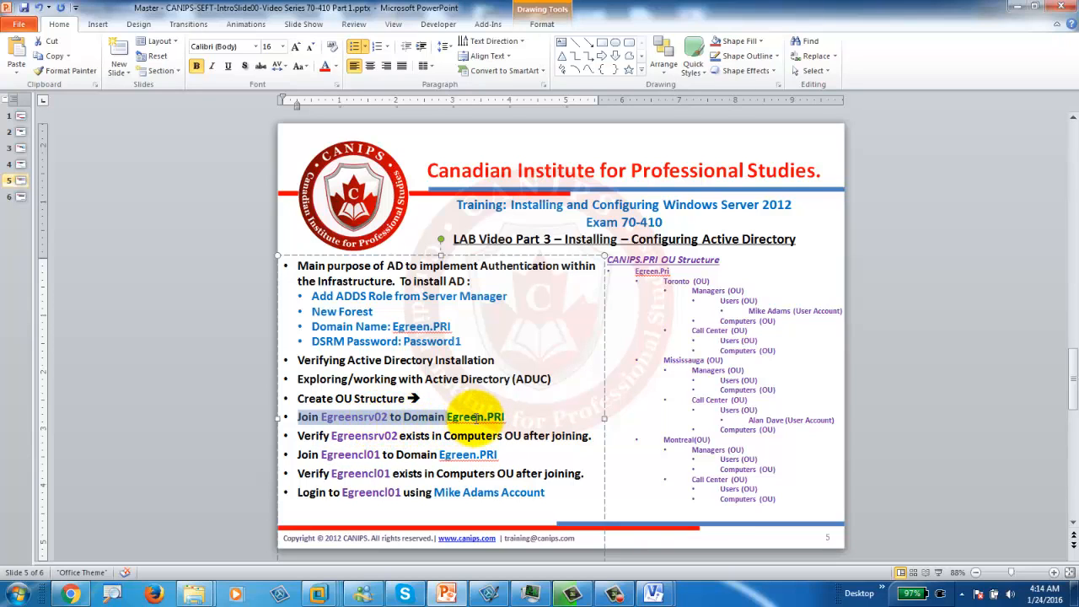
Step: On Egreensrv02, open Local Server properties and its computer name/workgroup System Properties
click(1018, 5)
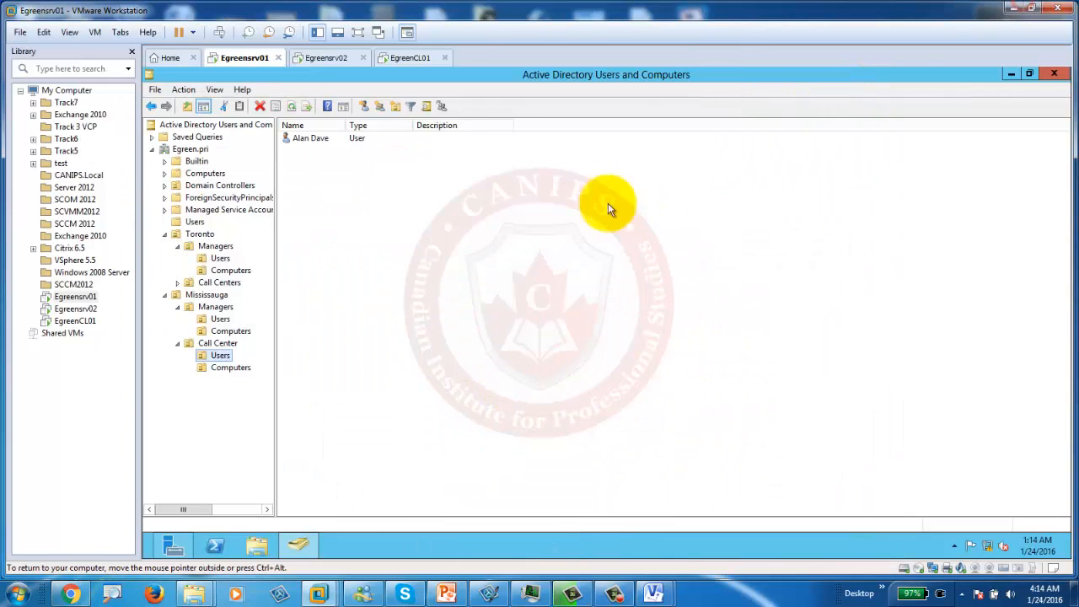
click(333, 55)
click(204, 165)
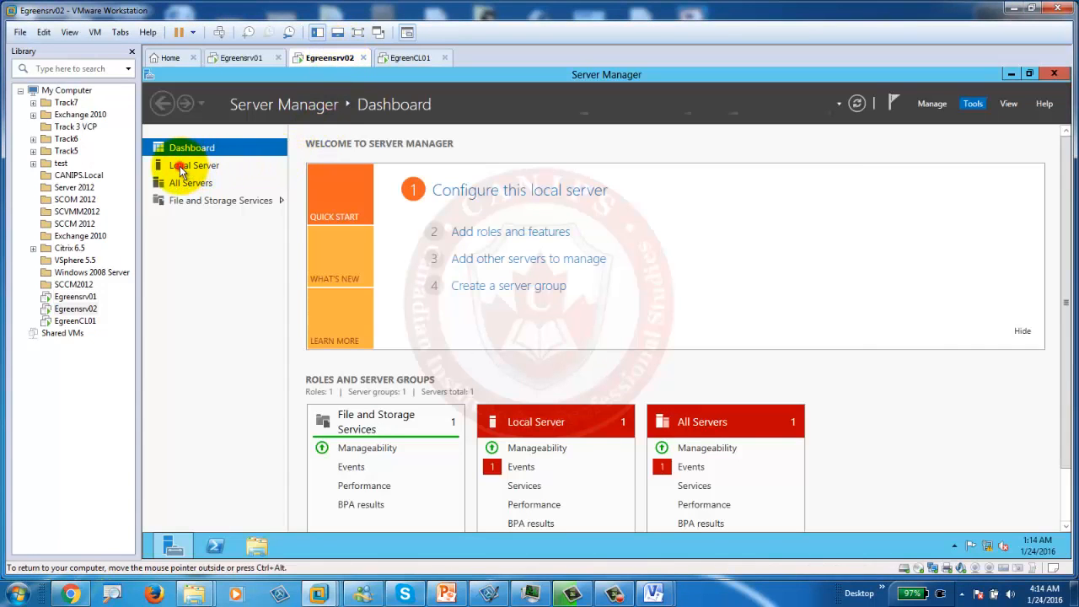
click(180, 167)
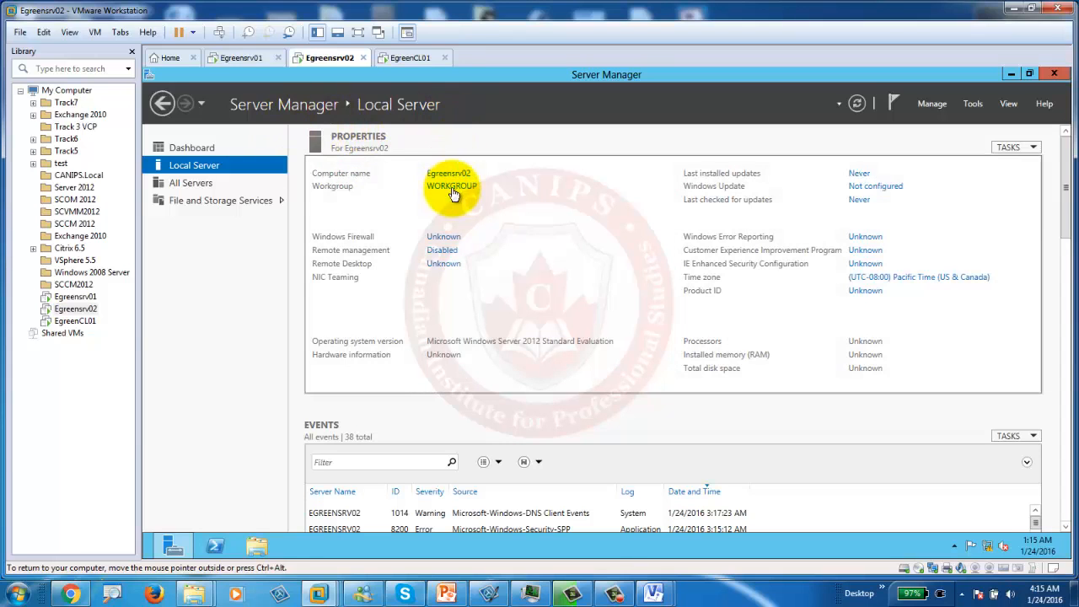
click(453, 185)
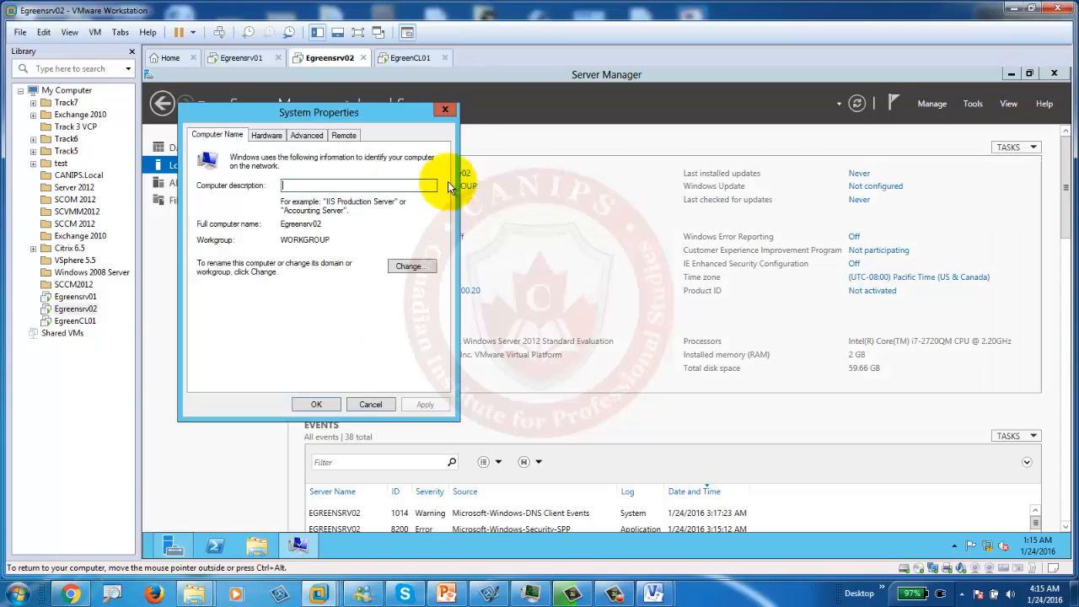
Step: Join Egreensrv02 to the egreen.pri domain using the domain administrator credentials
click(408, 266)
click(213, 294)
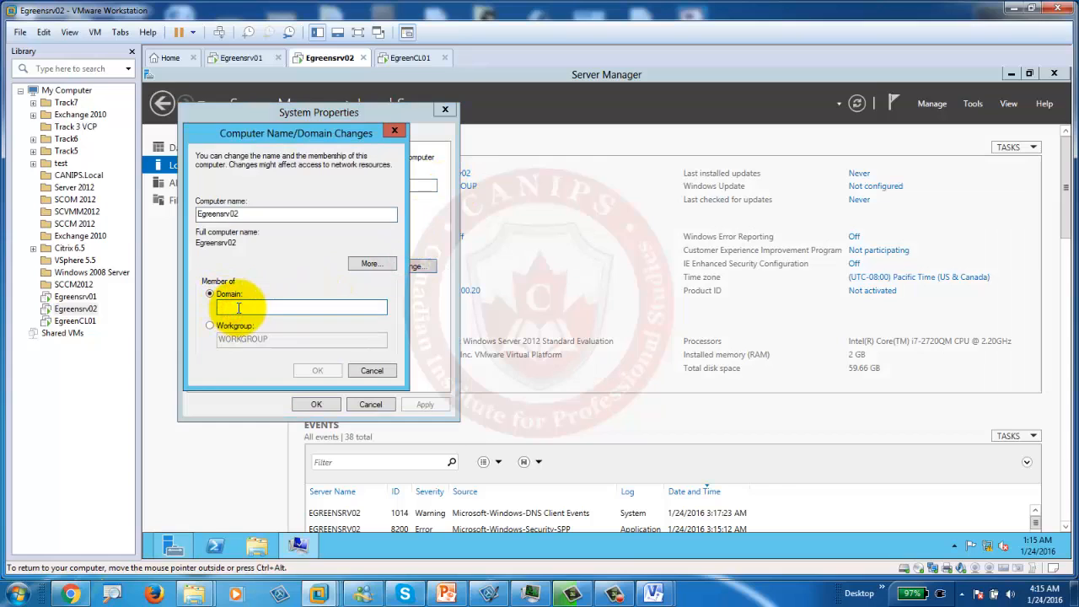
click(239, 308)
text(egreen.pri)
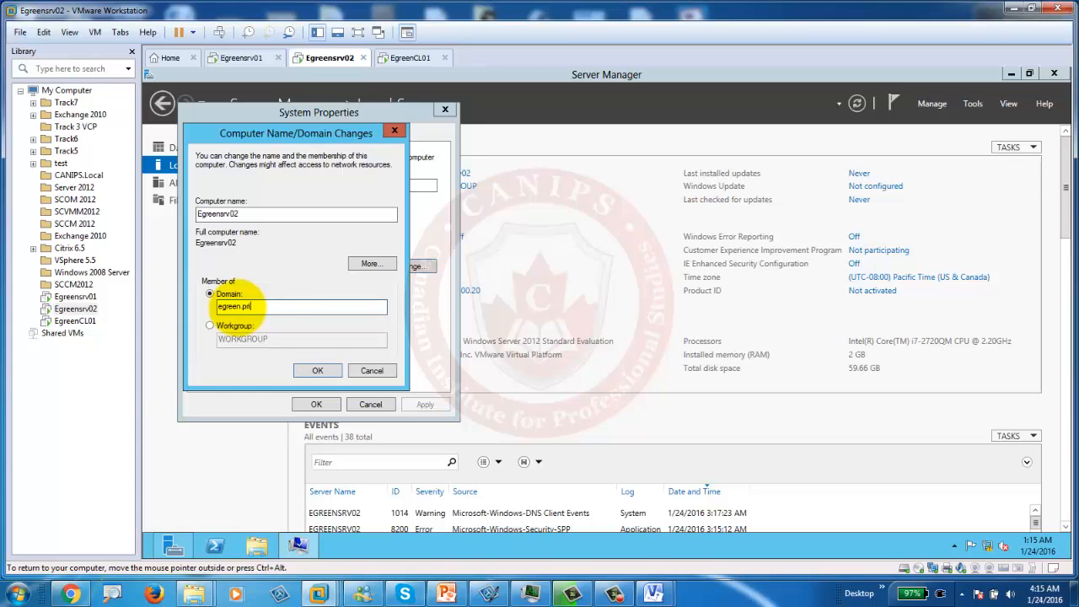
key(Return)
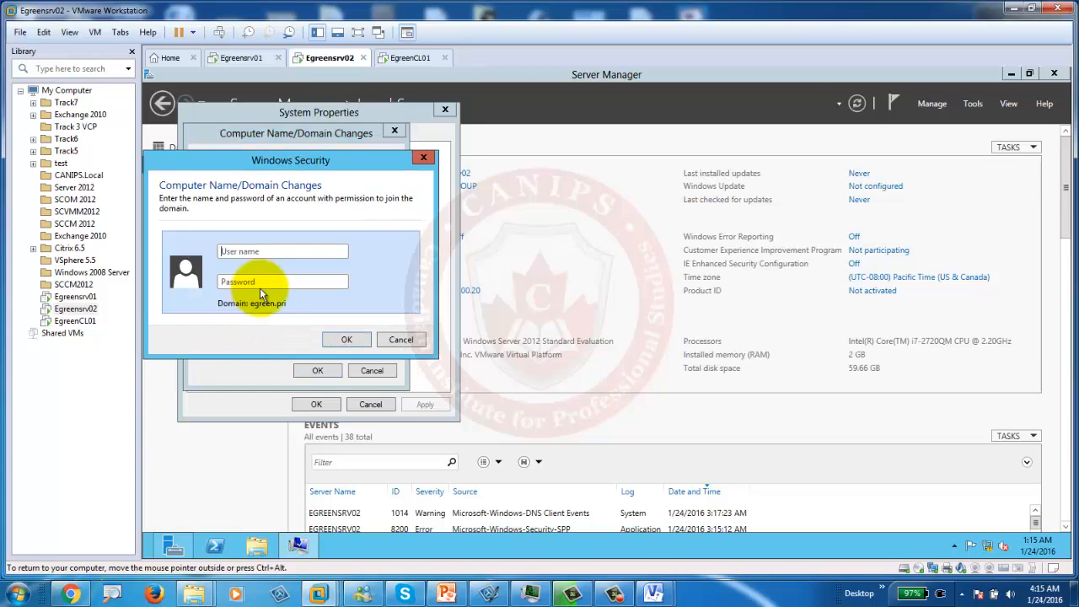
text(administrator)
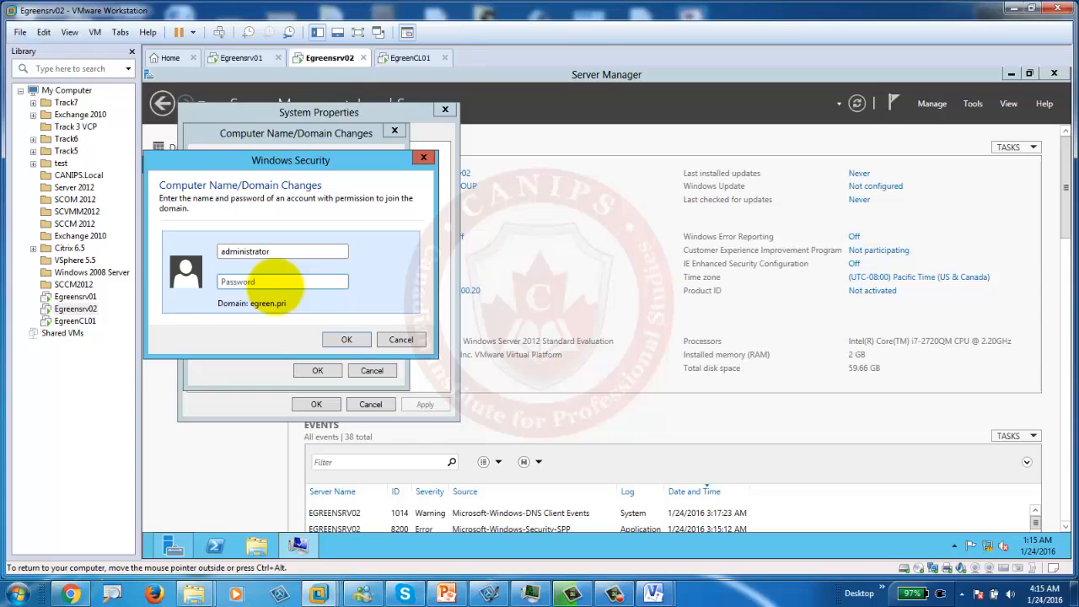
key(Return)
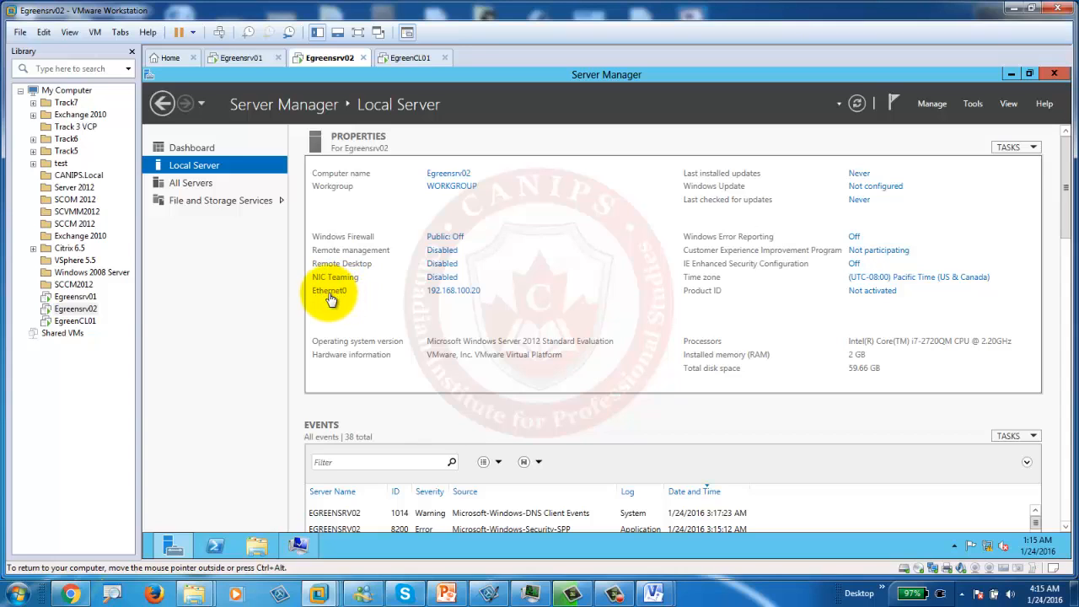
click(453, 291)
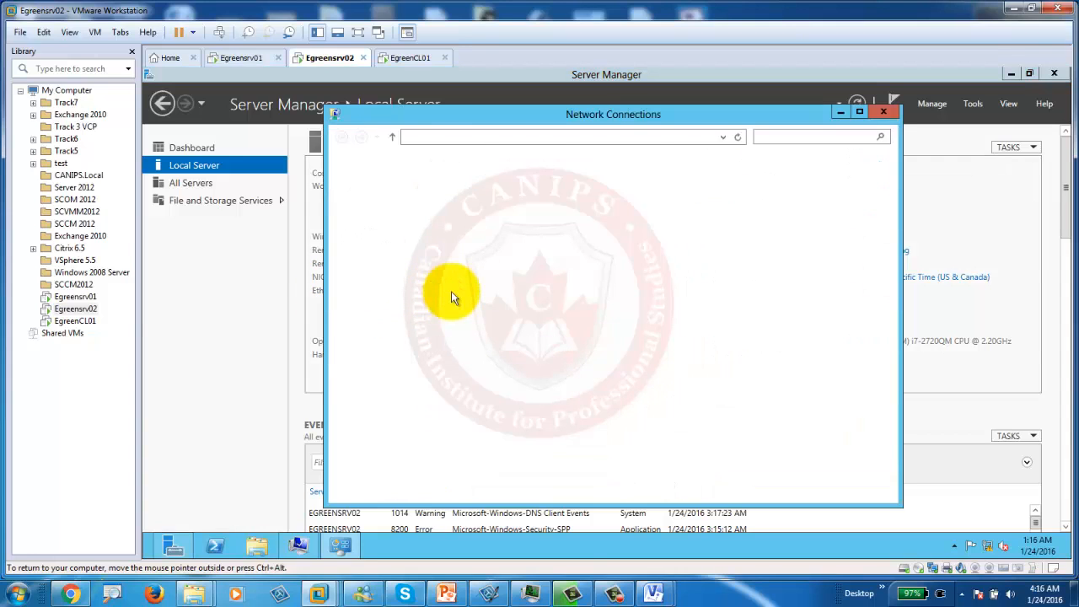
click(389, 191)
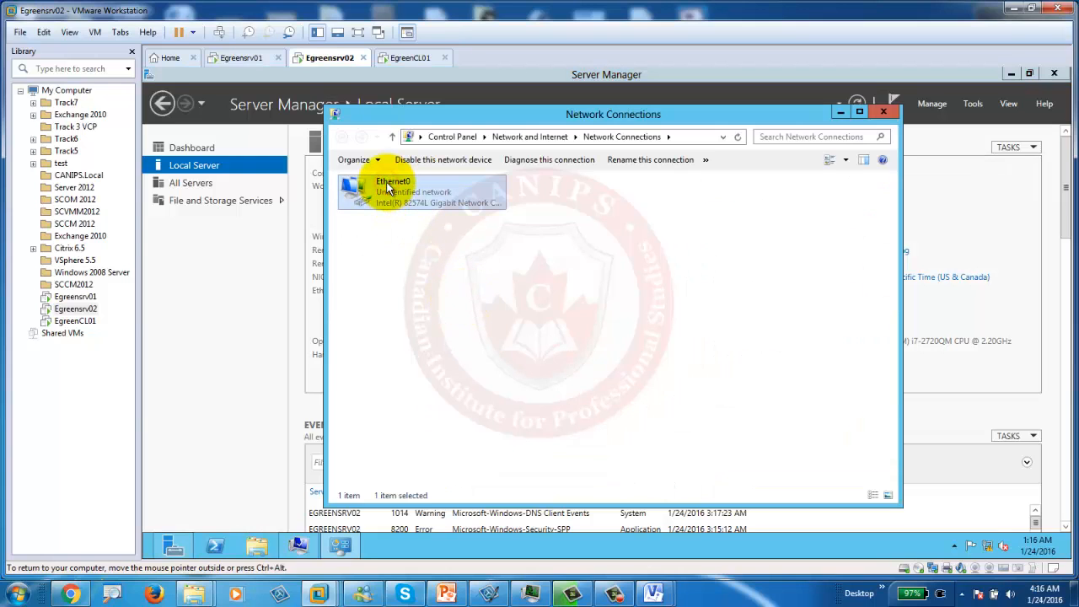
double_click(388, 187)
click(528, 418)
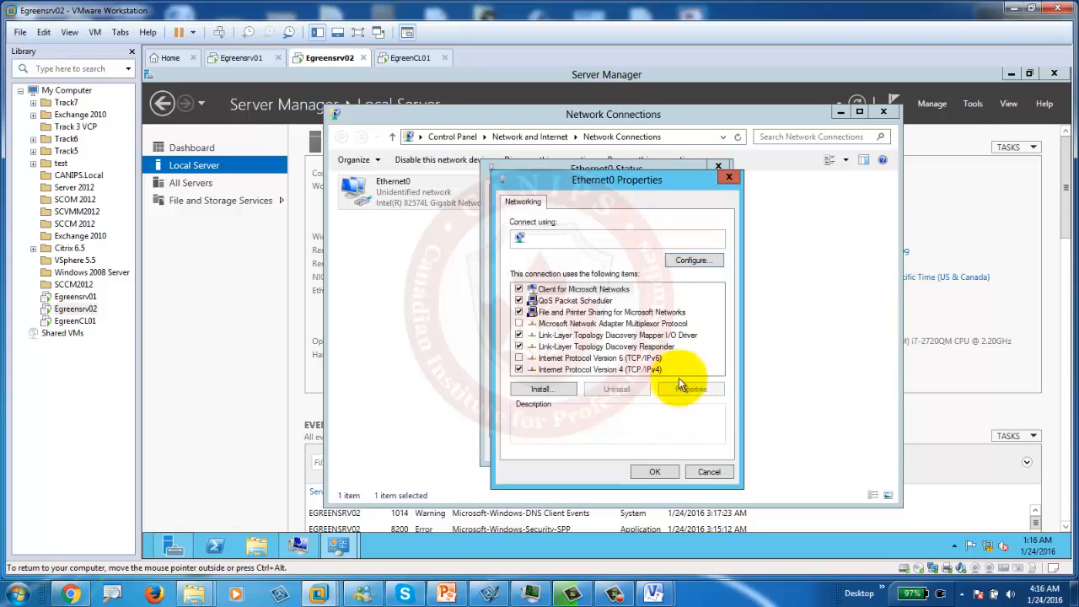
click(609, 369)
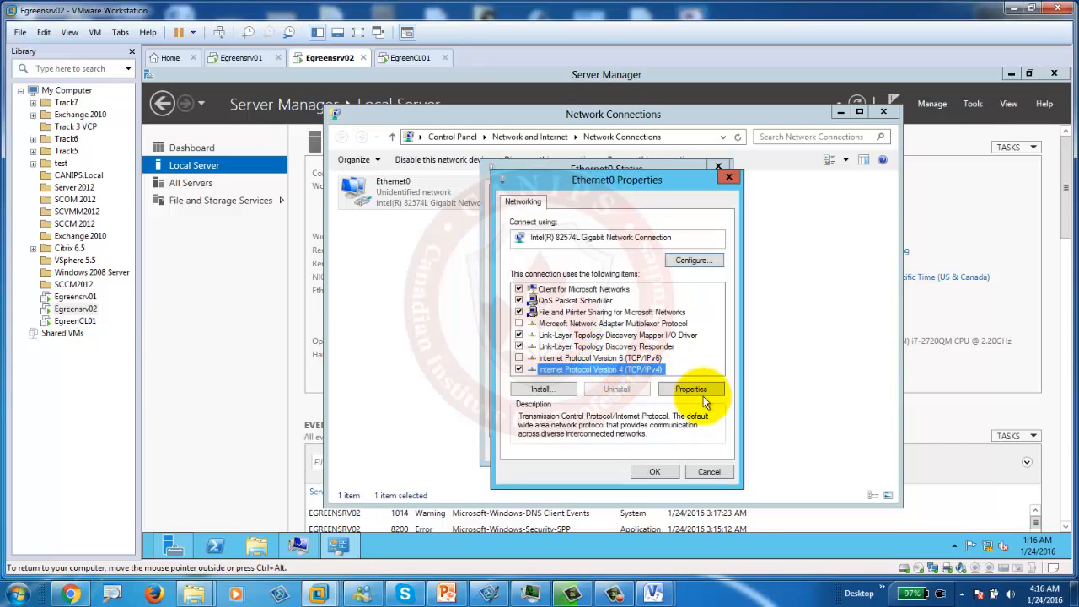
click(690, 390)
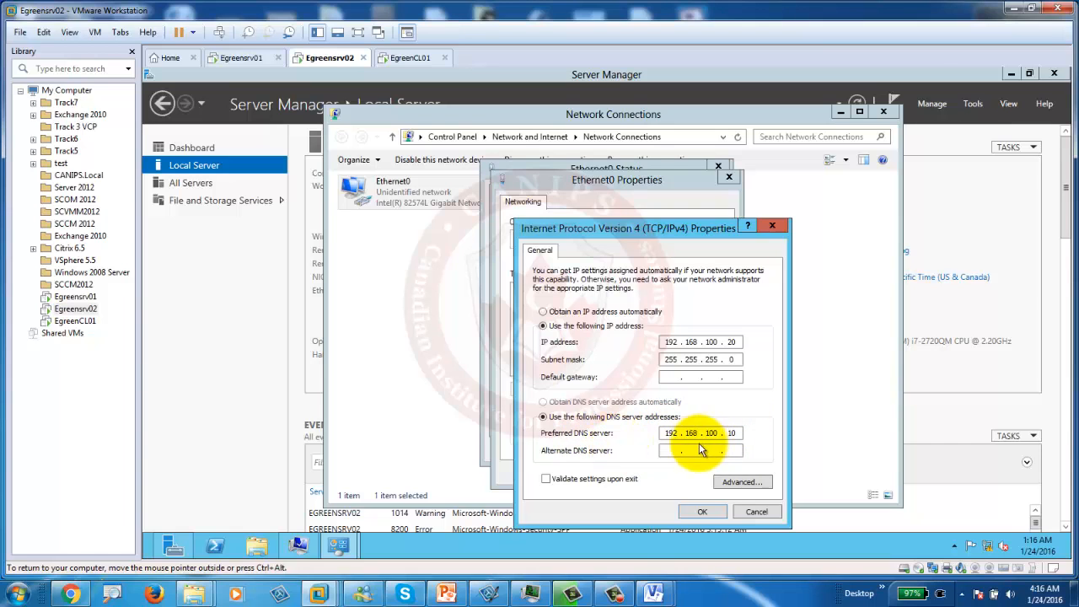
click(748, 511)
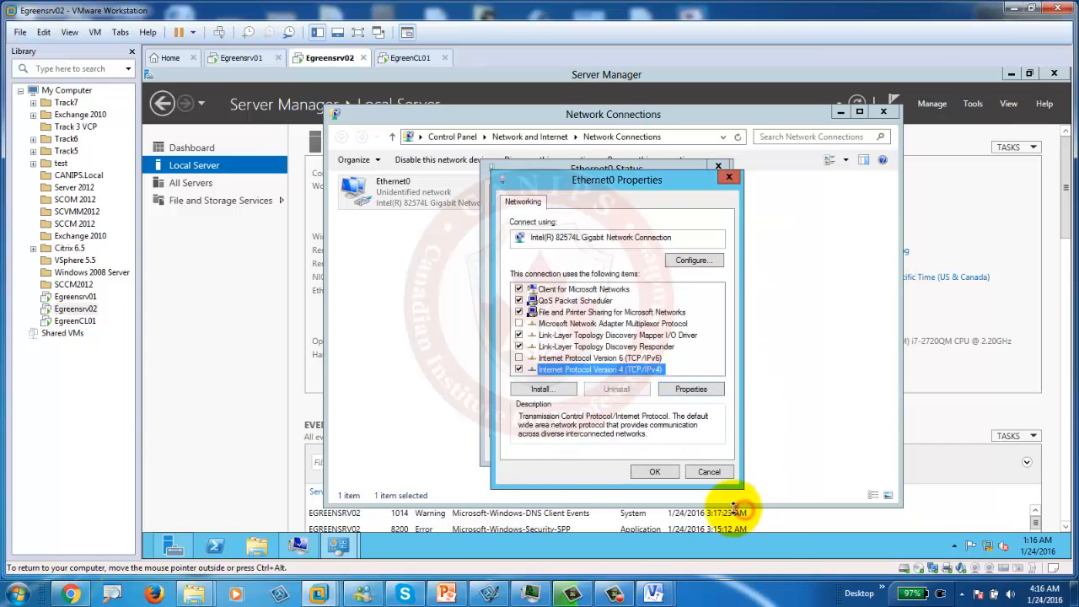
click(707, 471)
click(698, 384)
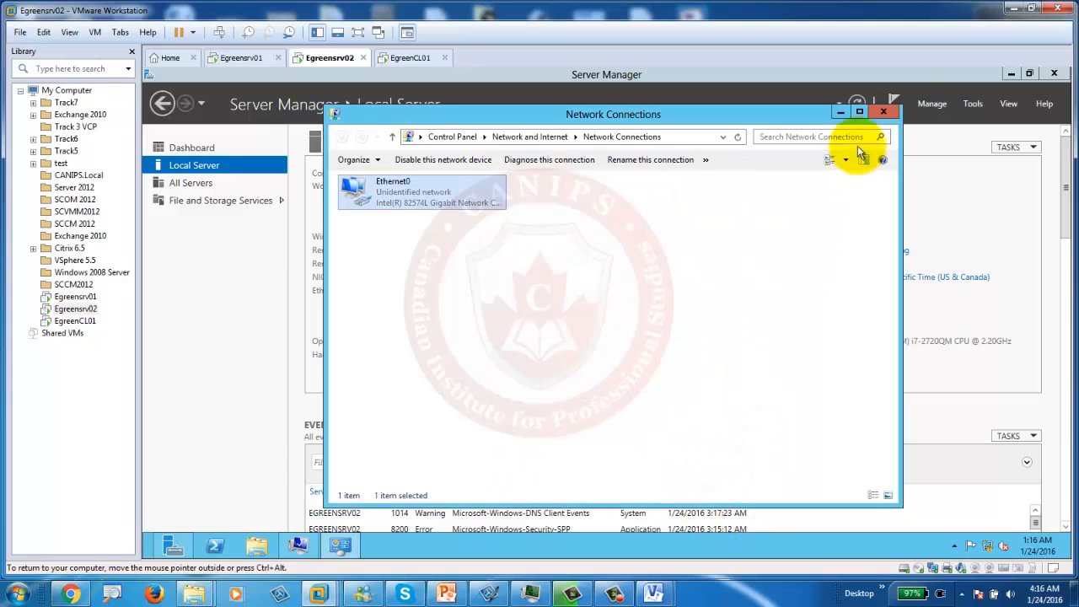
click(882, 111)
Step: Accept the egreen.pri welcome and restart notices, restart Egreensrv02 now, and move to EgreenCL01
click(1011, 75)
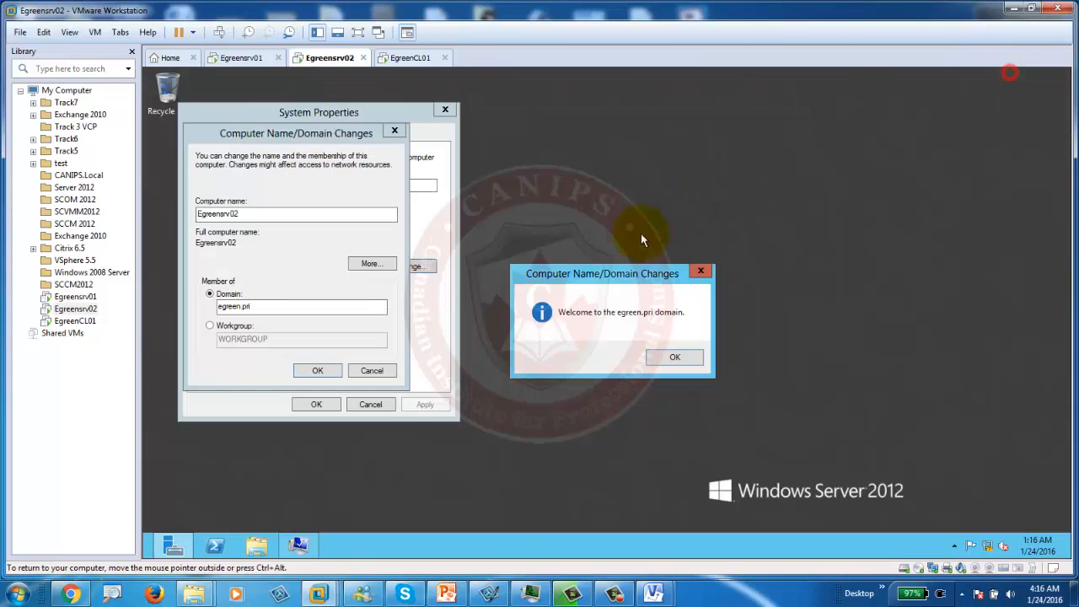
click(672, 354)
click(682, 321)
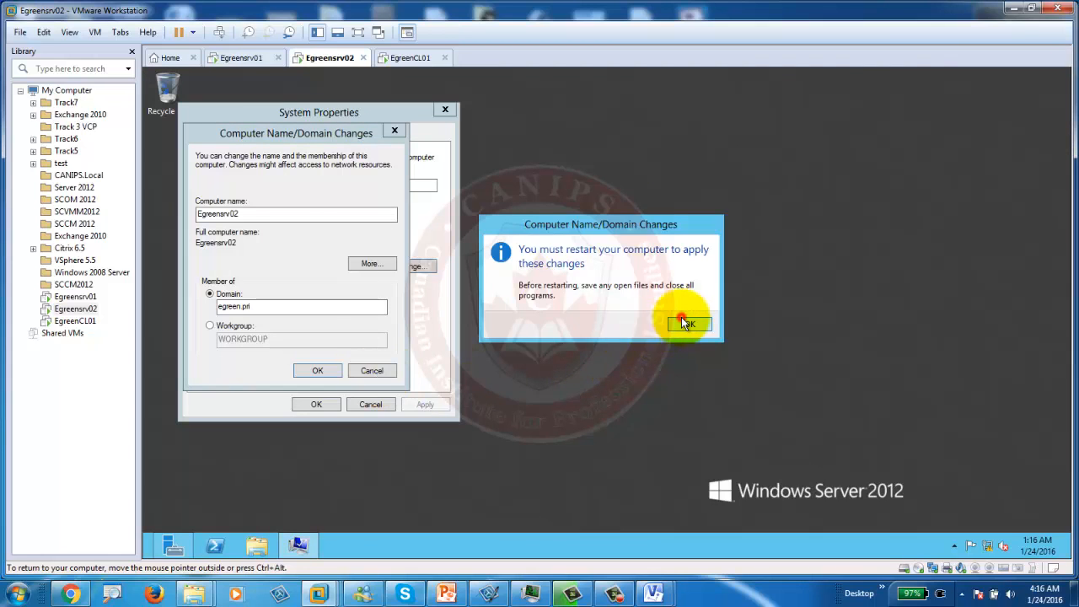
click(316, 405)
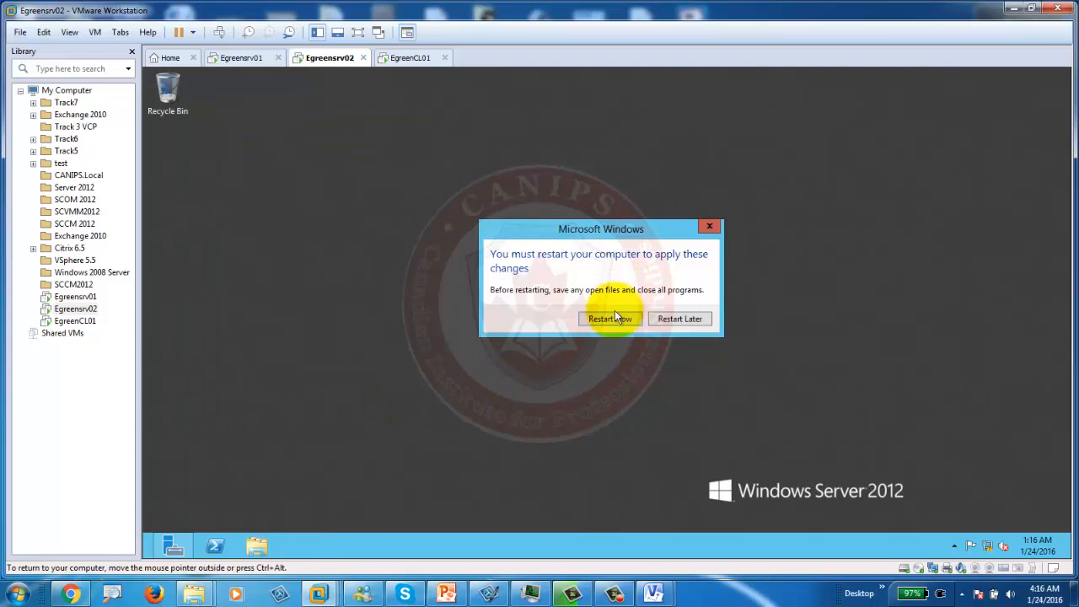
click(614, 317)
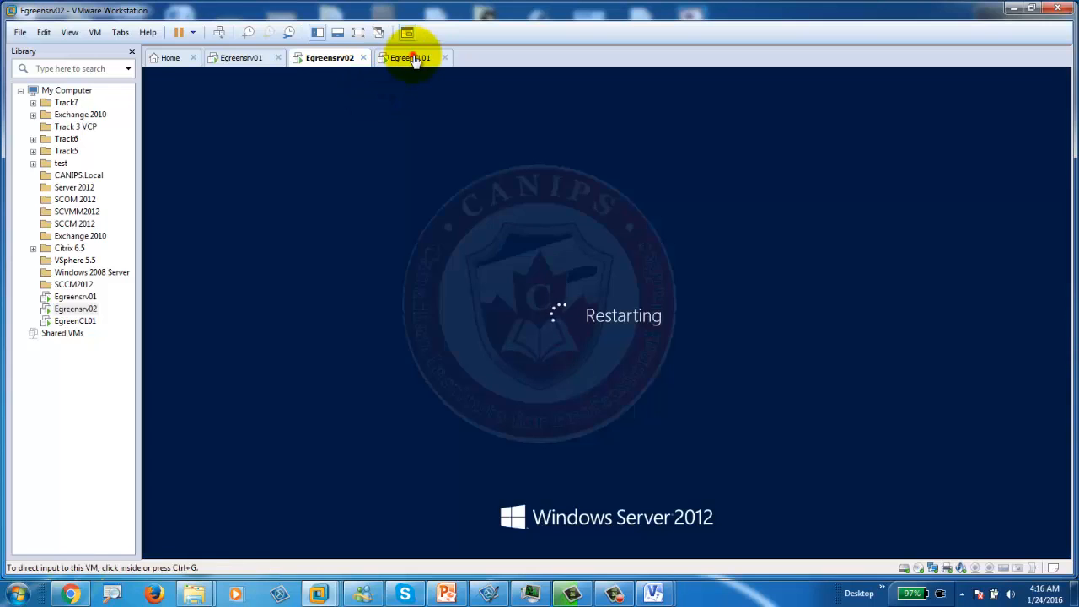
click(412, 58)
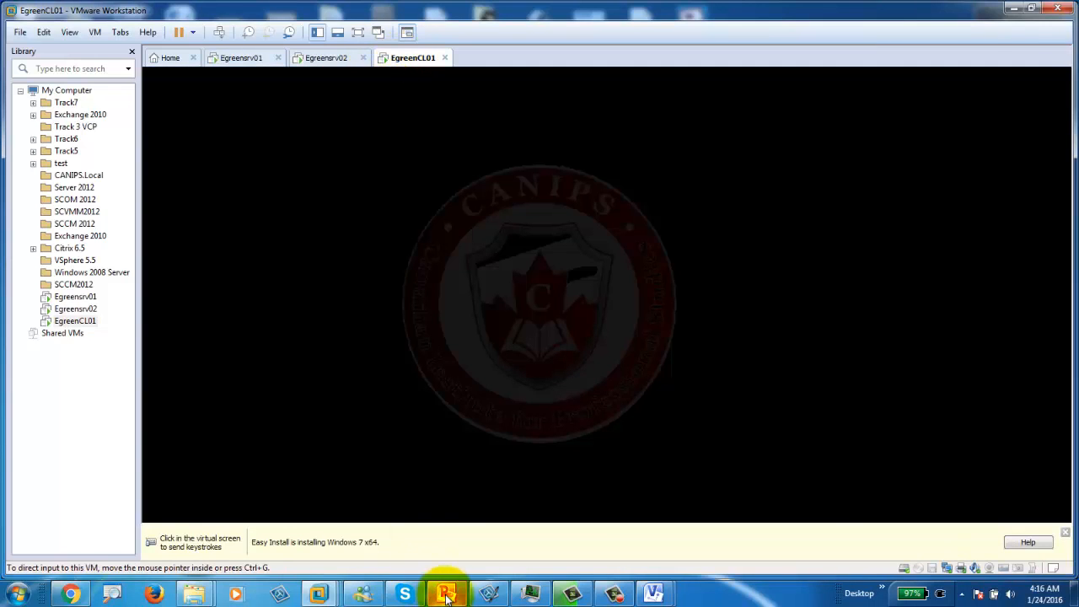
click(447, 595)
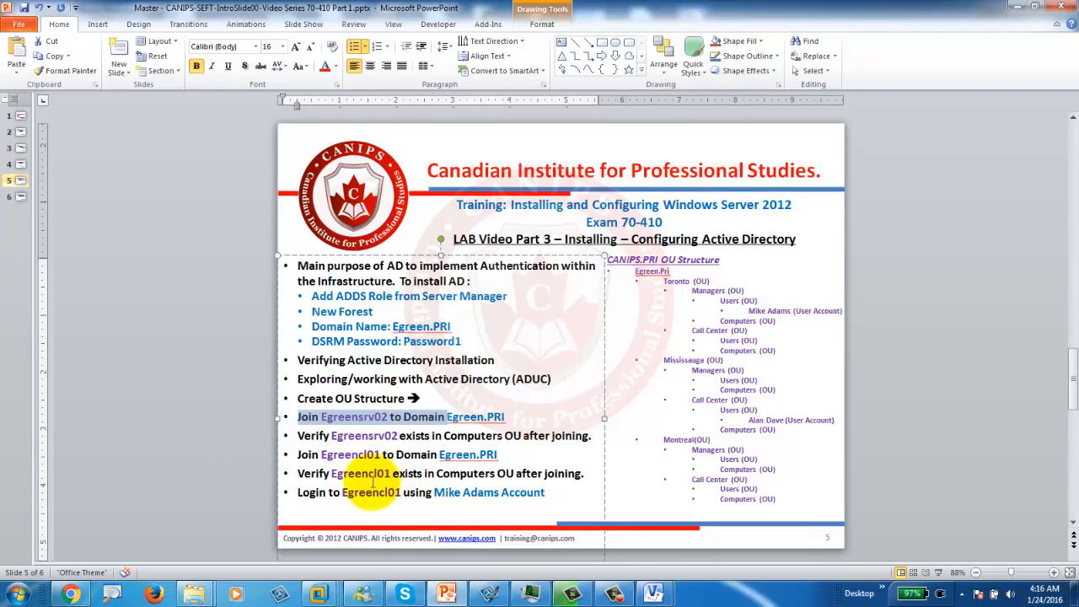
double_click(355, 474)
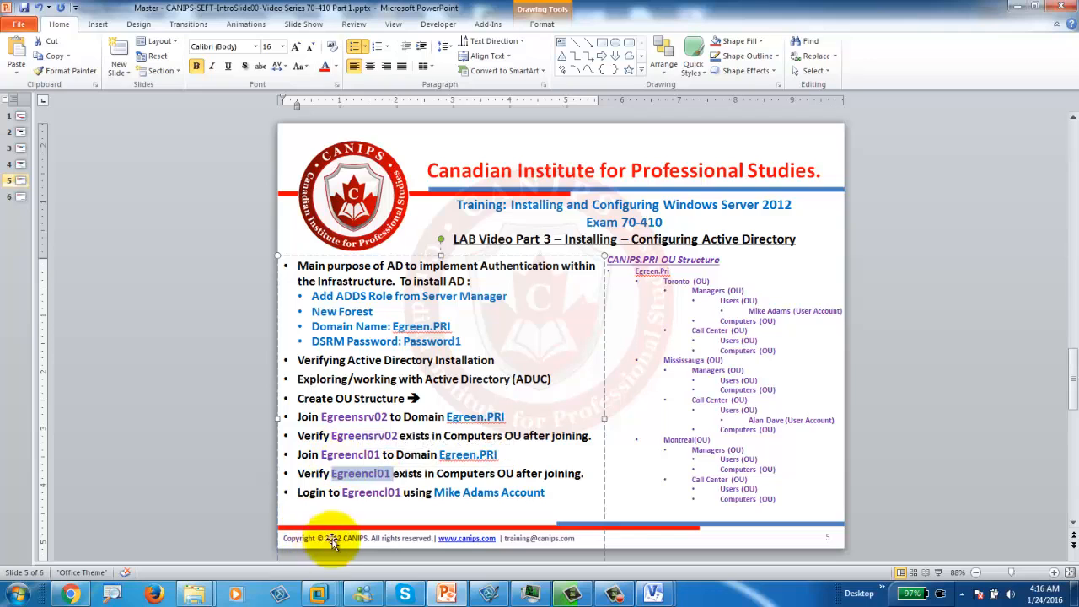
click(321, 454)
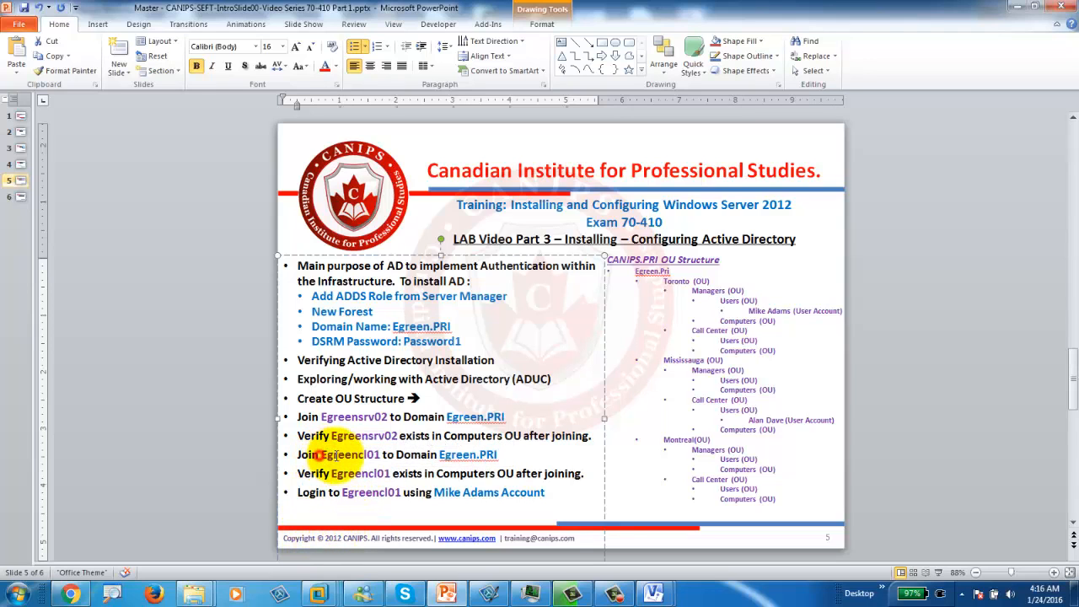
drag(322, 455, 395, 454)
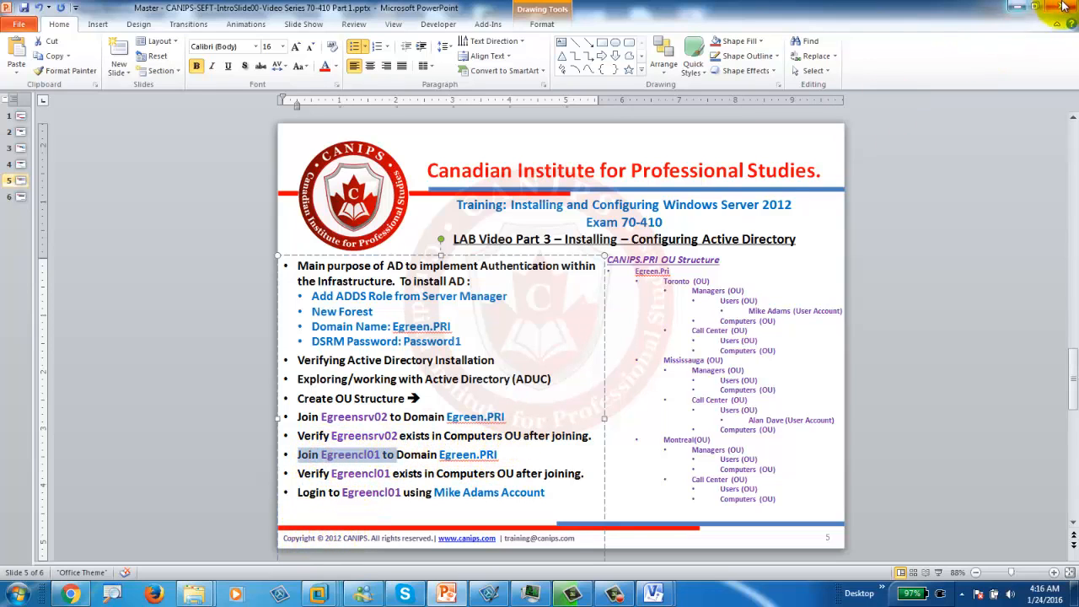
click(1018, 5)
click(341, 499)
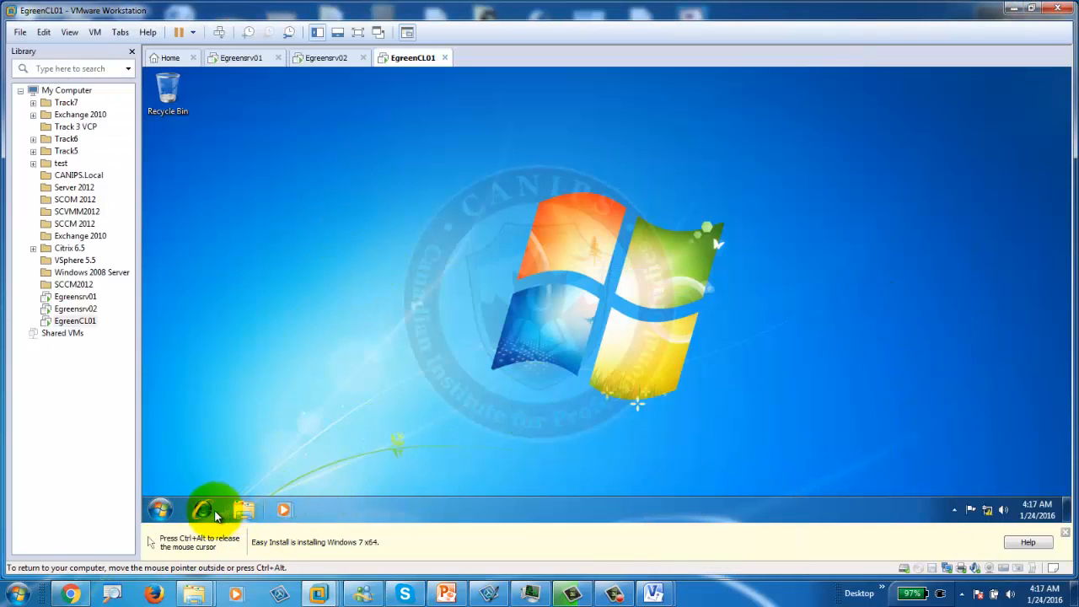
Step: On EgreenCL01, open Computer Properties and its name and workgroup Change settings
click(160, 512)
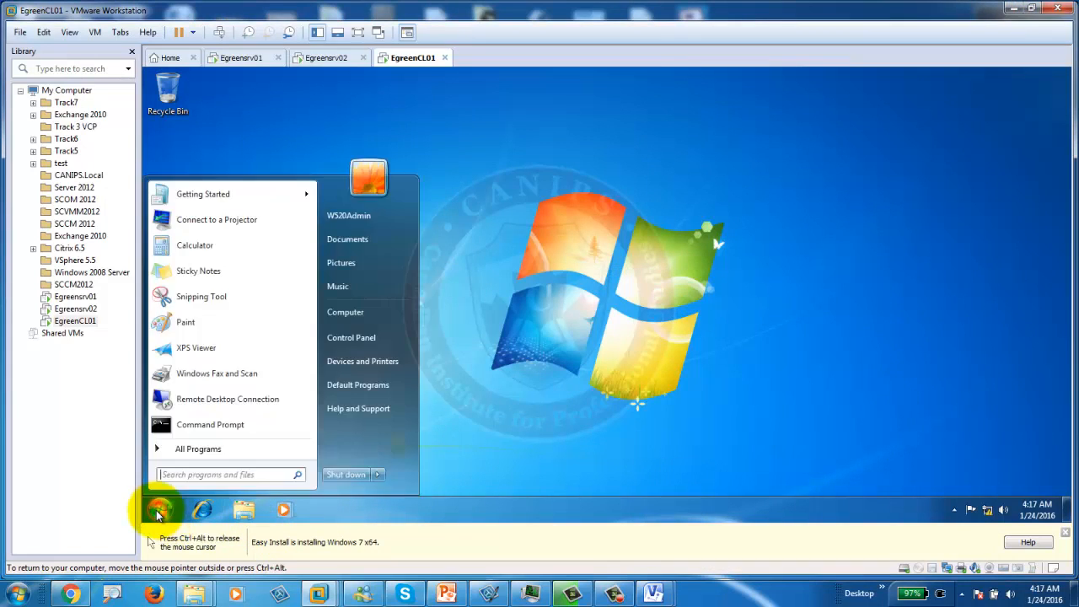
right_click(353, 316)
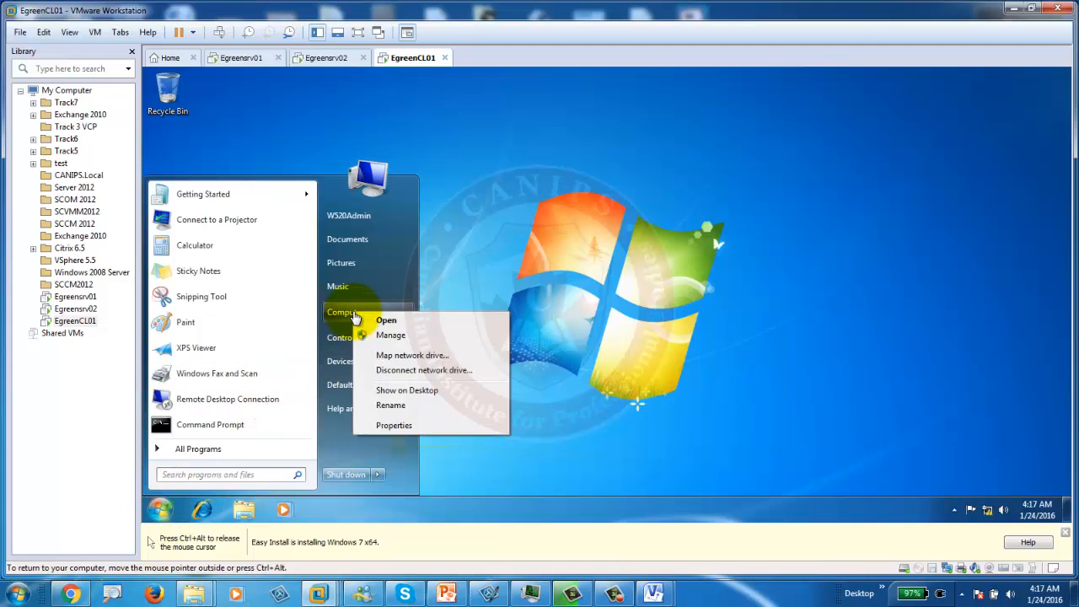
click(410, 426)
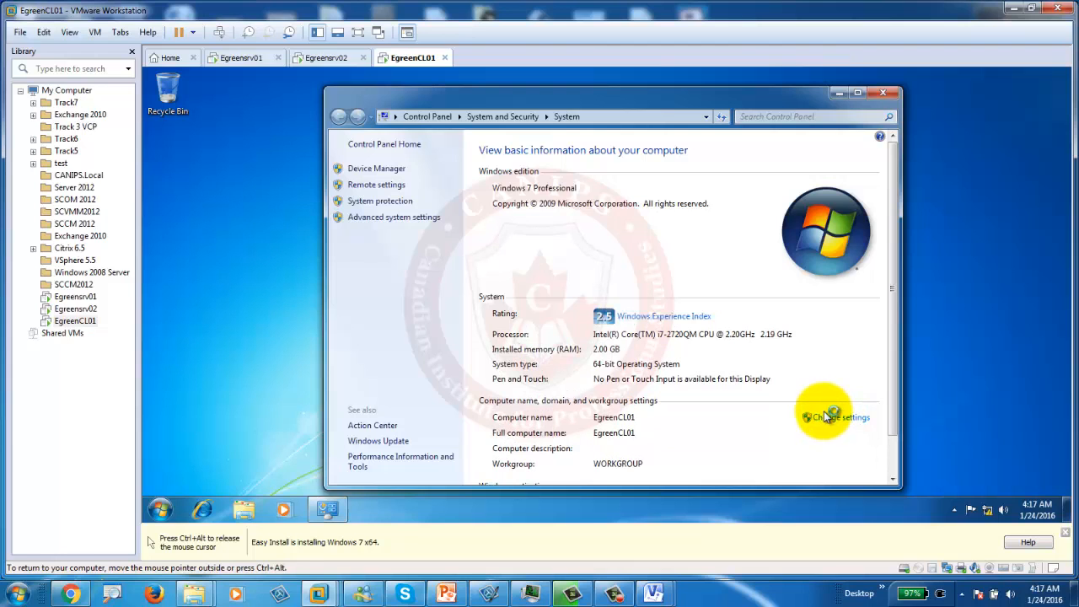
click(828, 417)
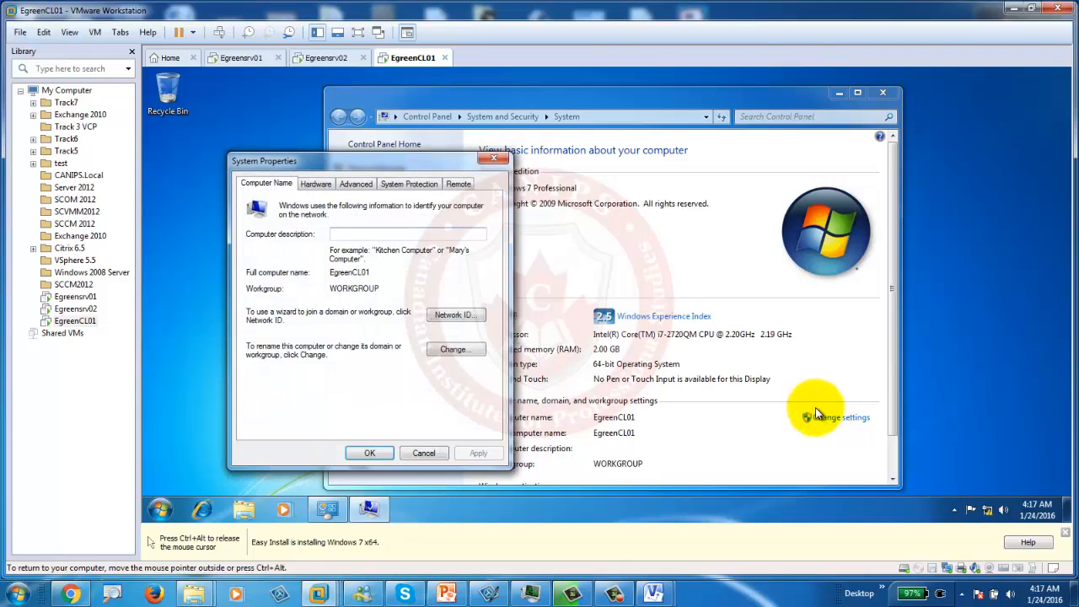
Step: Switch EgreenCL01 to Domain membership and submit the name, dismissing the invalid-character error
click(455, 350)
click(268, 341)
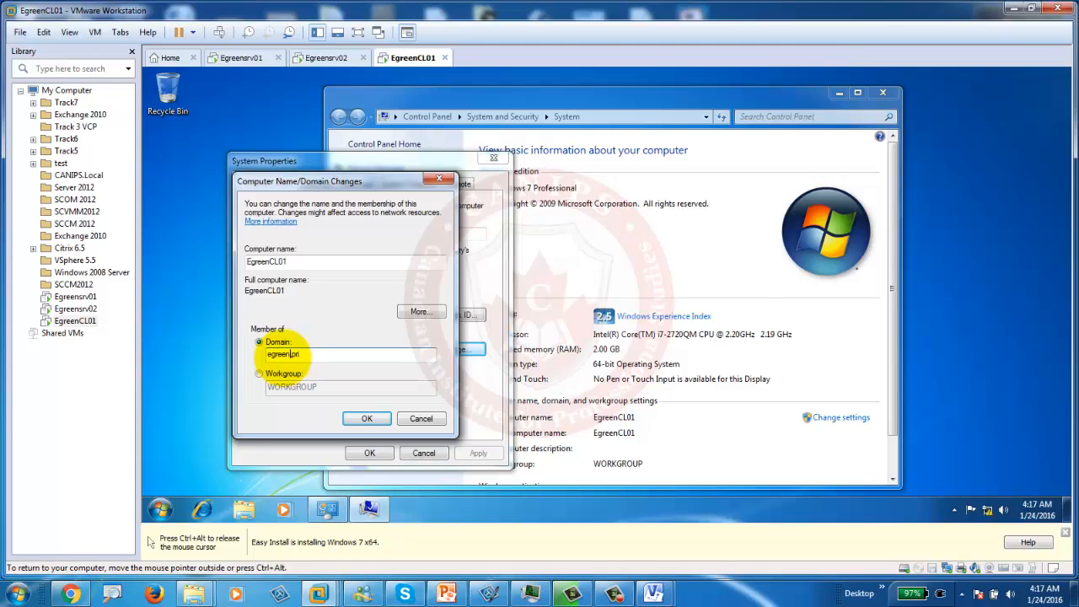
click(282, 353)
key(Return)
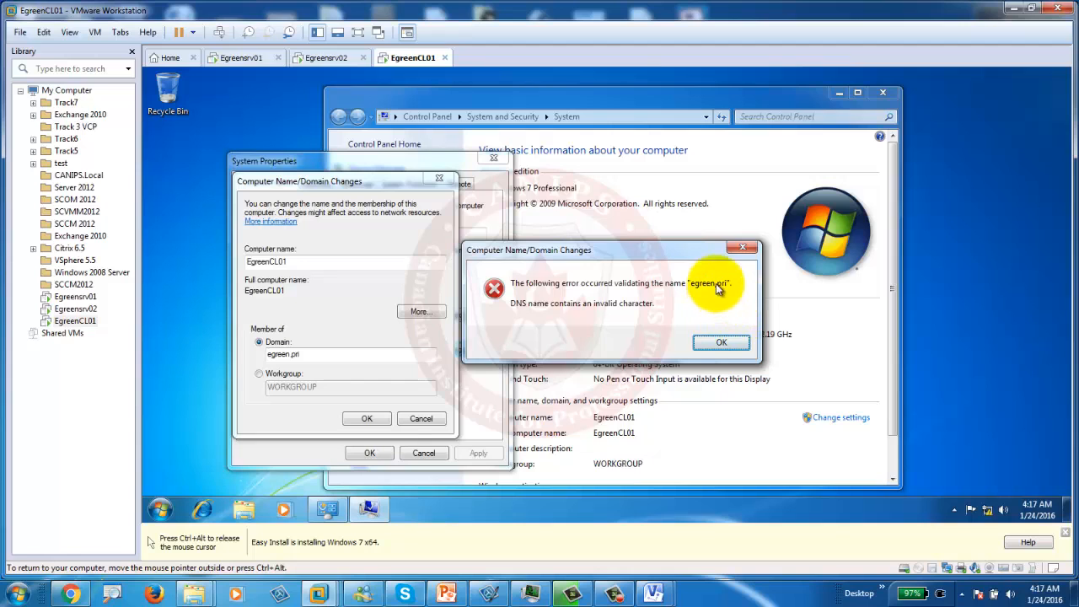
click(718, 344)
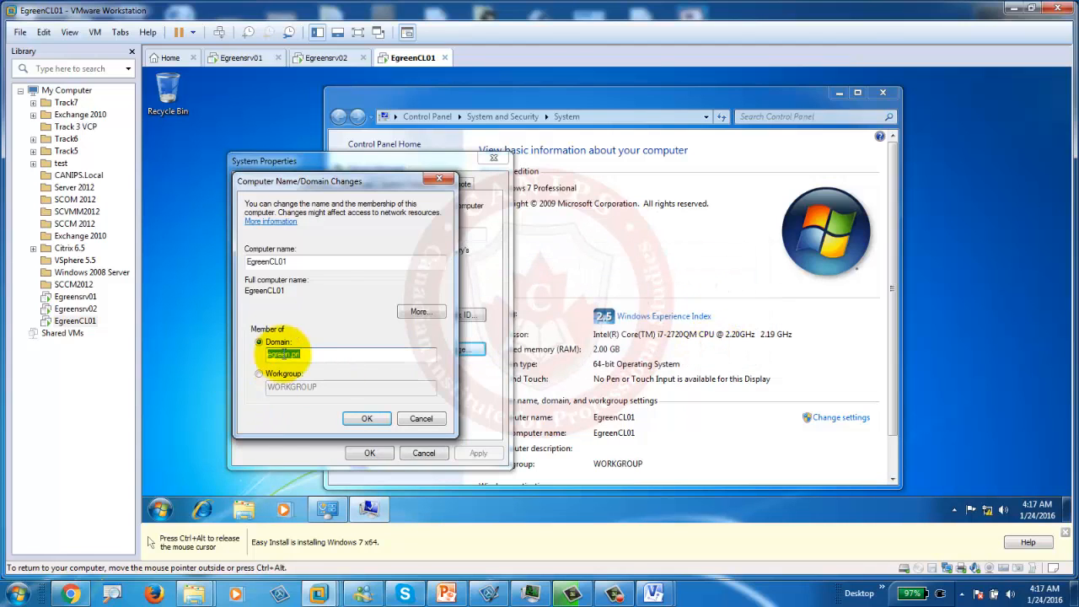
Step: Correct the comma to a period in egreen.pri, submit admin credentials, and accept the welcome
click(291, 354)
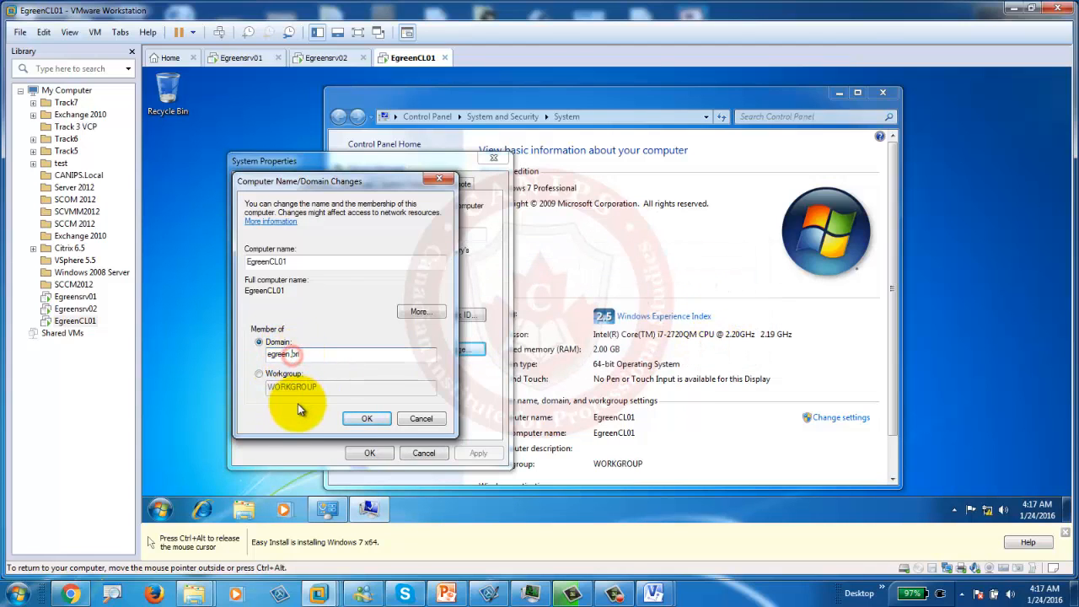
key(BackSpace)
key(BackSpace)
text(.)
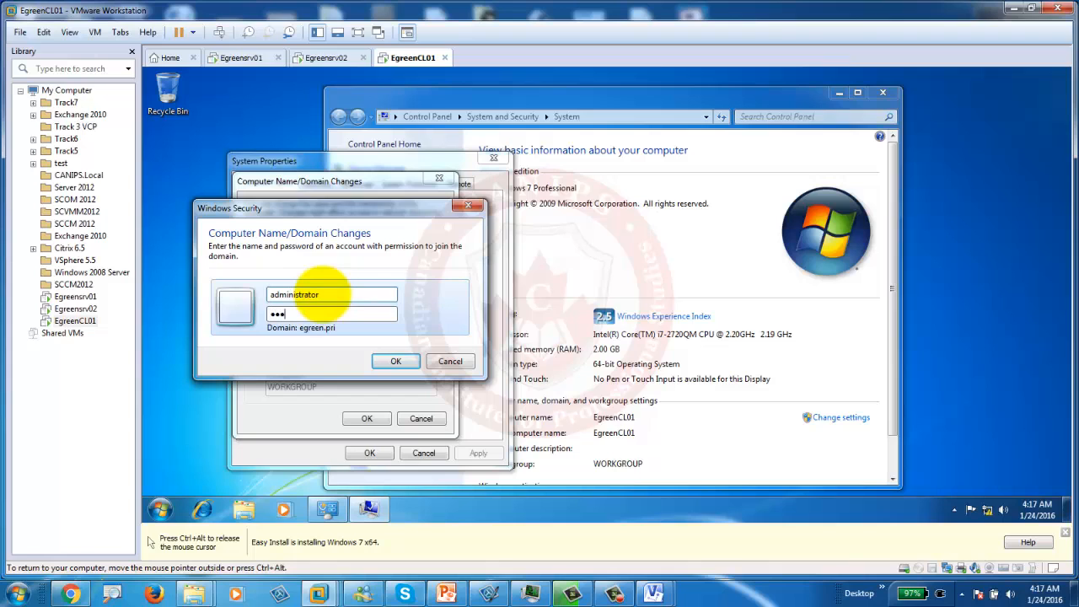
key(Return)
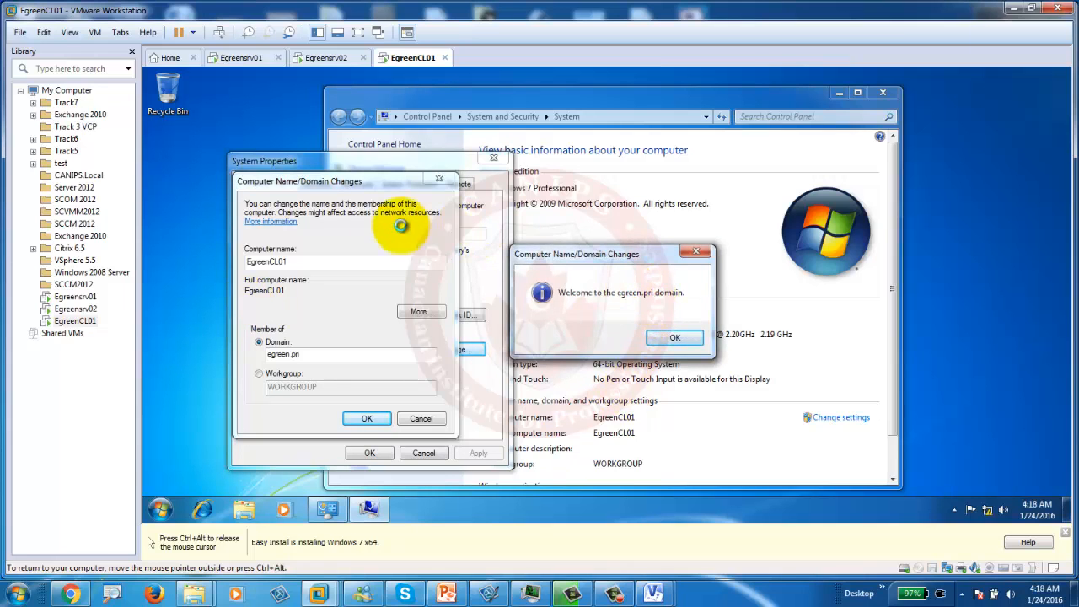
click(676, 338)
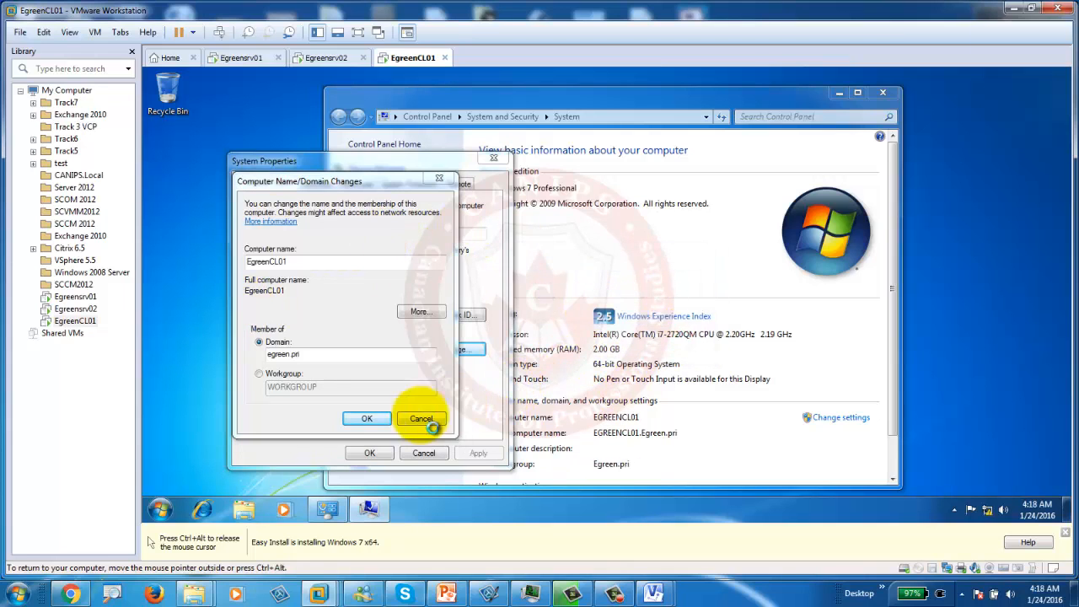
Step: Accept the restart notice, close System Properties, restart EgreenCL01 now, and check on Egreensrv02
click(367, 418)
click(689, 306)
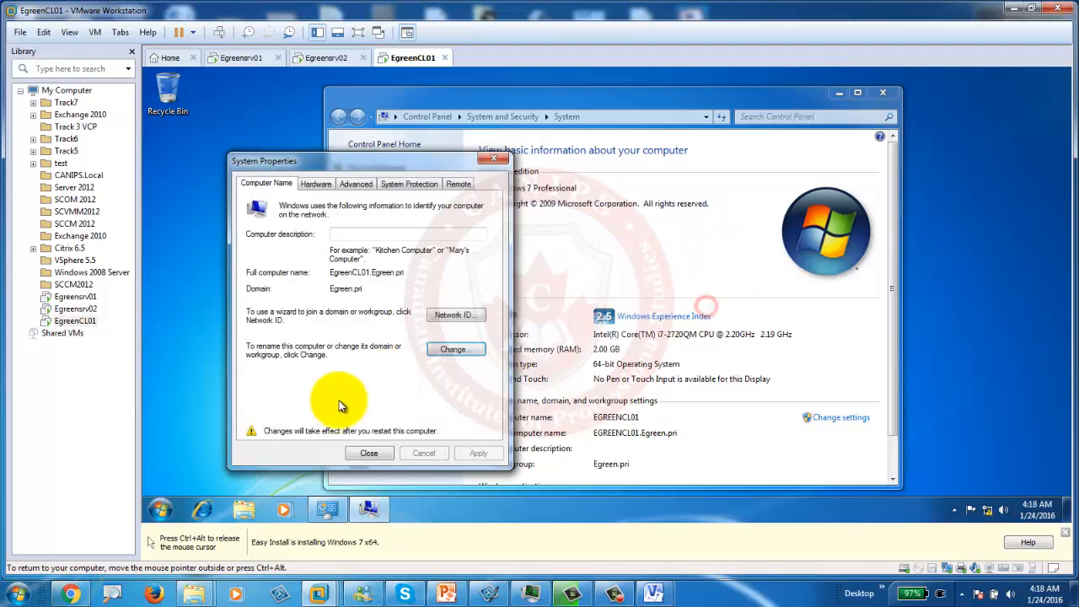
click(369, 453)
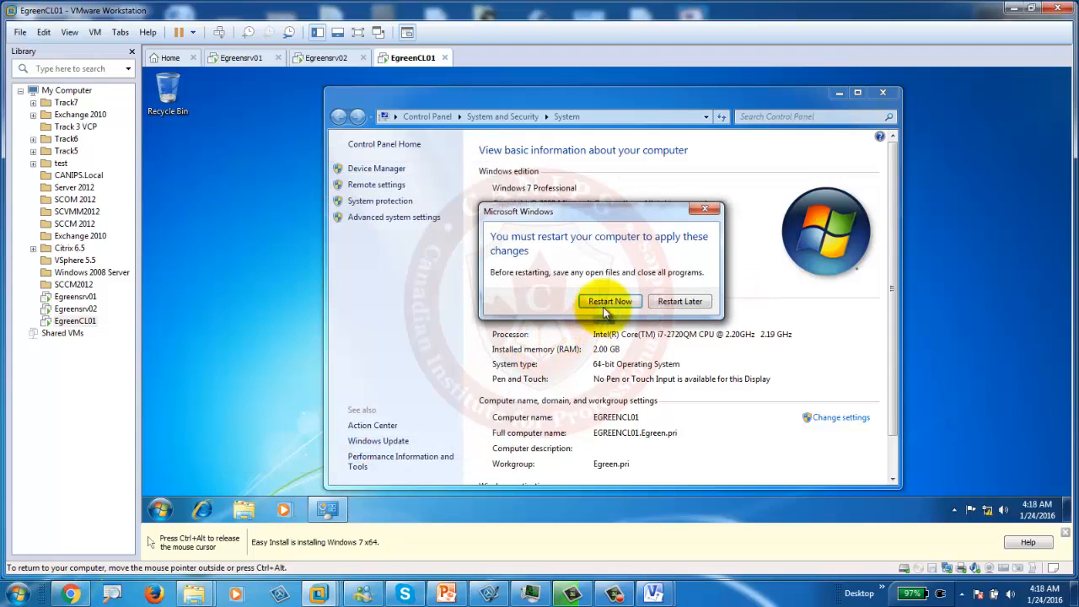
click(600, 303)
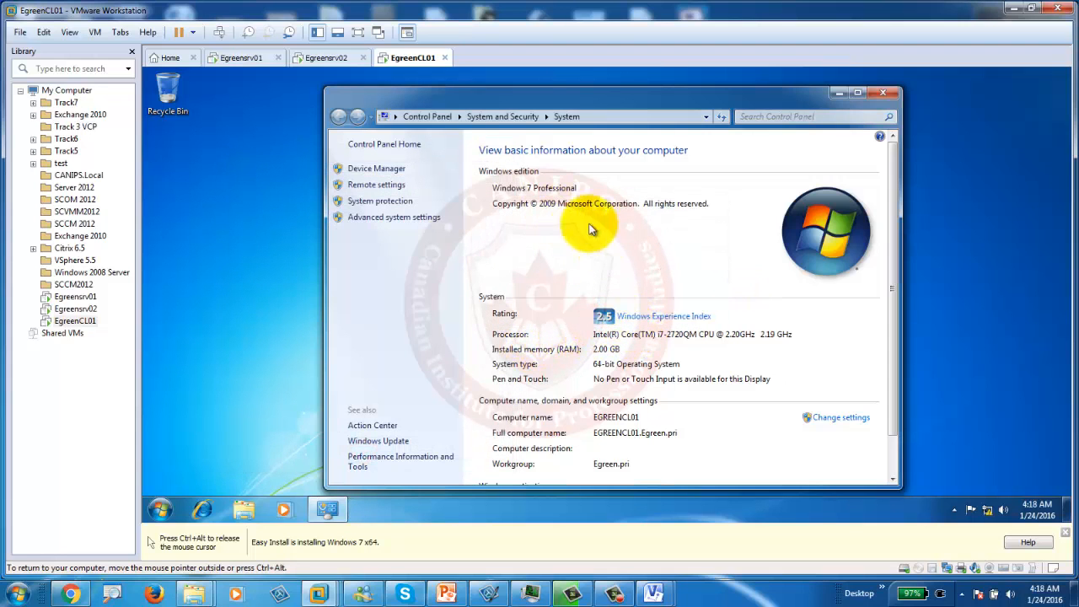
click(336, 59)
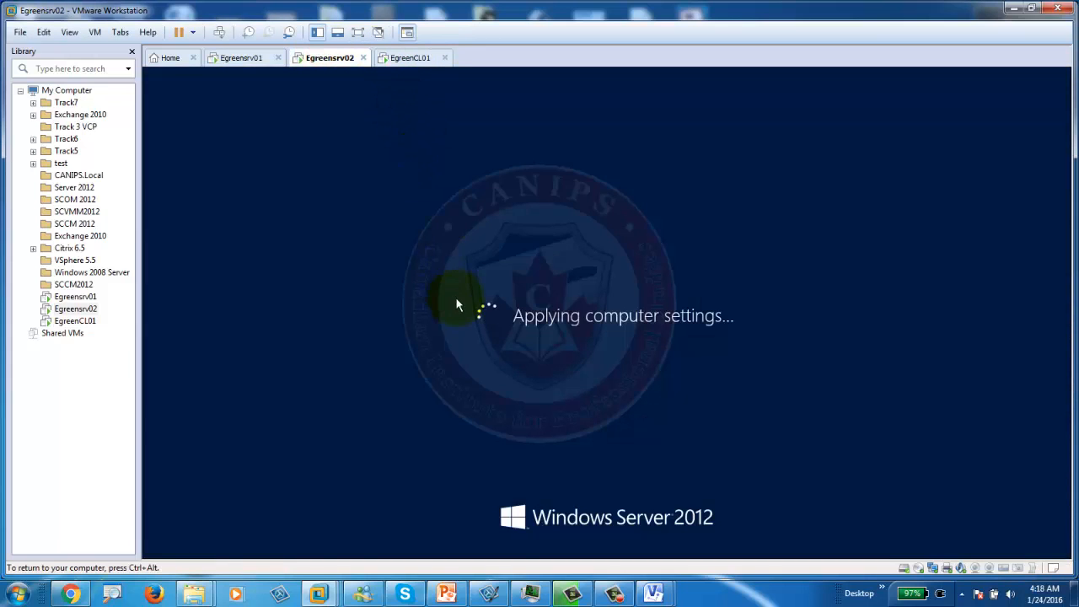
click(409, 58)
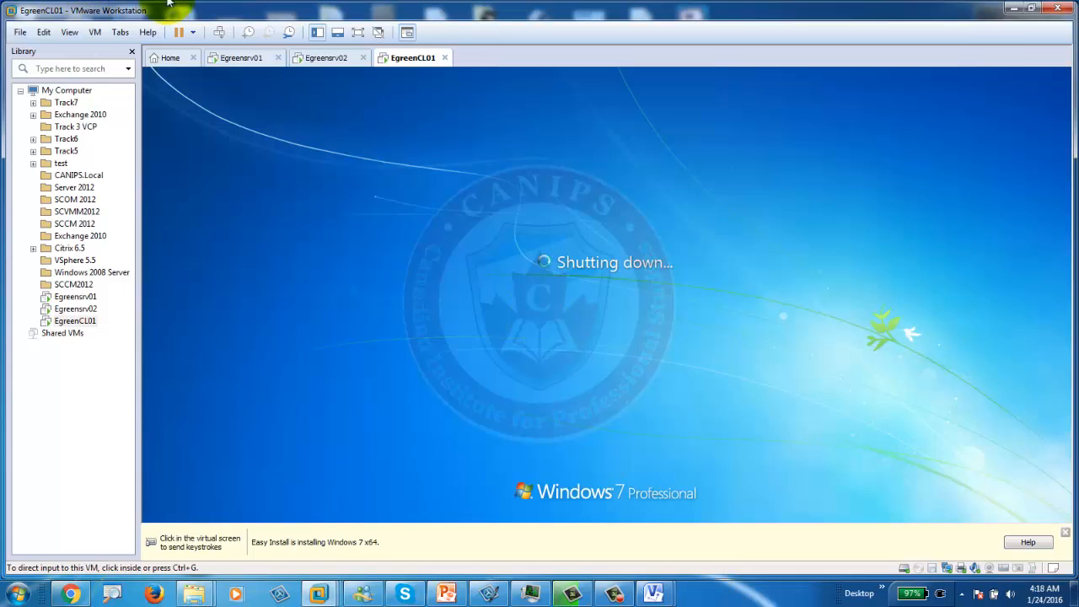
Step: Verify EGREENCL01 and EGREENSRV02 in ADUC Computers on Egreensrv01, then check both VMs
click(236, 57)
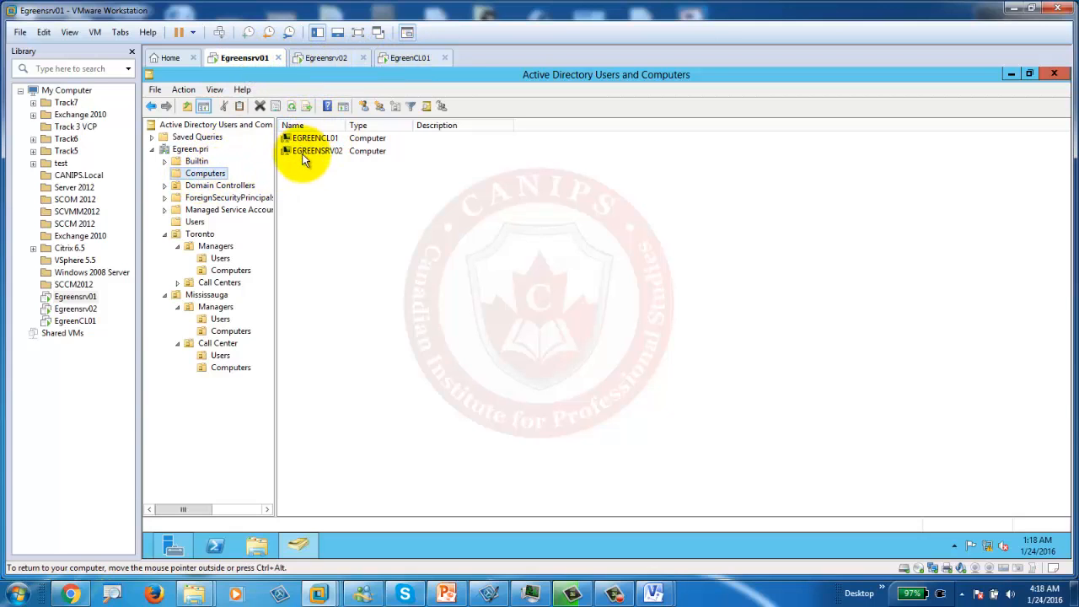
click(408, 58)
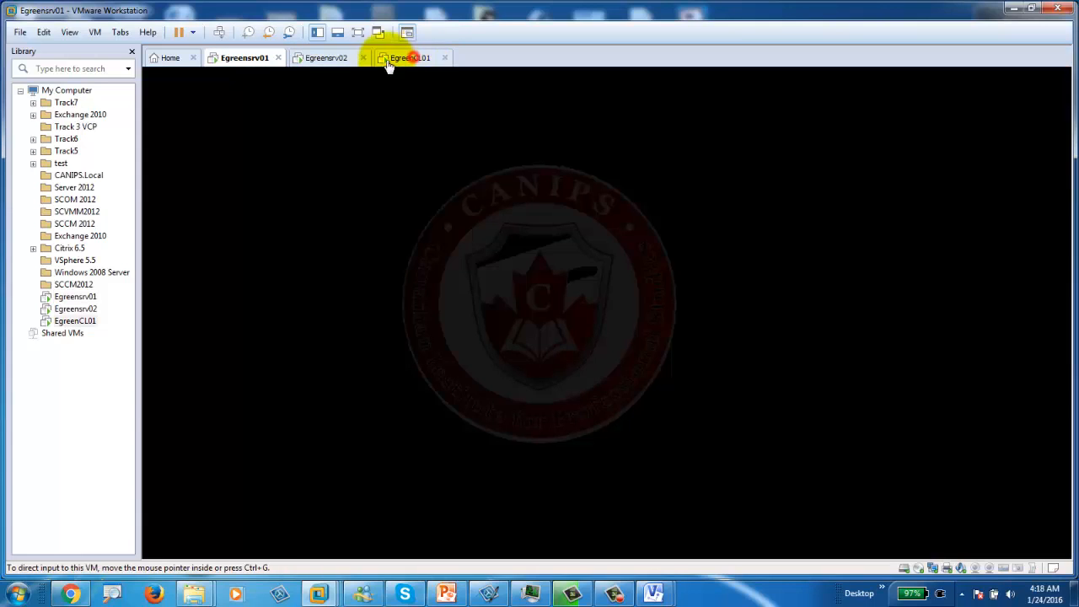
click(335, 59)
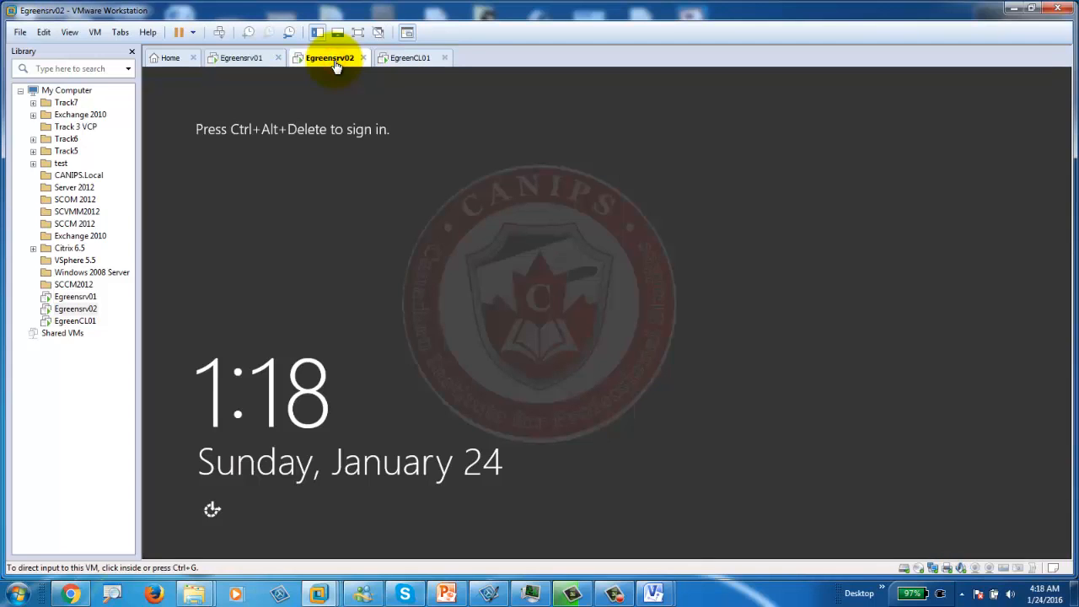
click(446, 594)
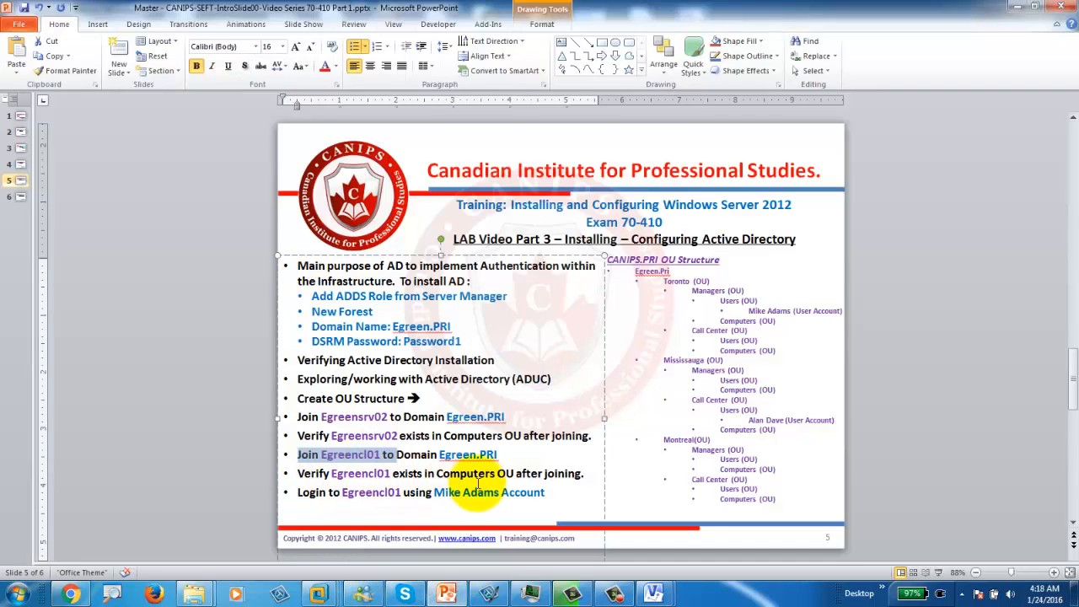
Step: Highlight the Computers OU, Egreencl01, verify Egreensrv02 and user-login items on the lab slide
drag(436, 472, 514, 473)
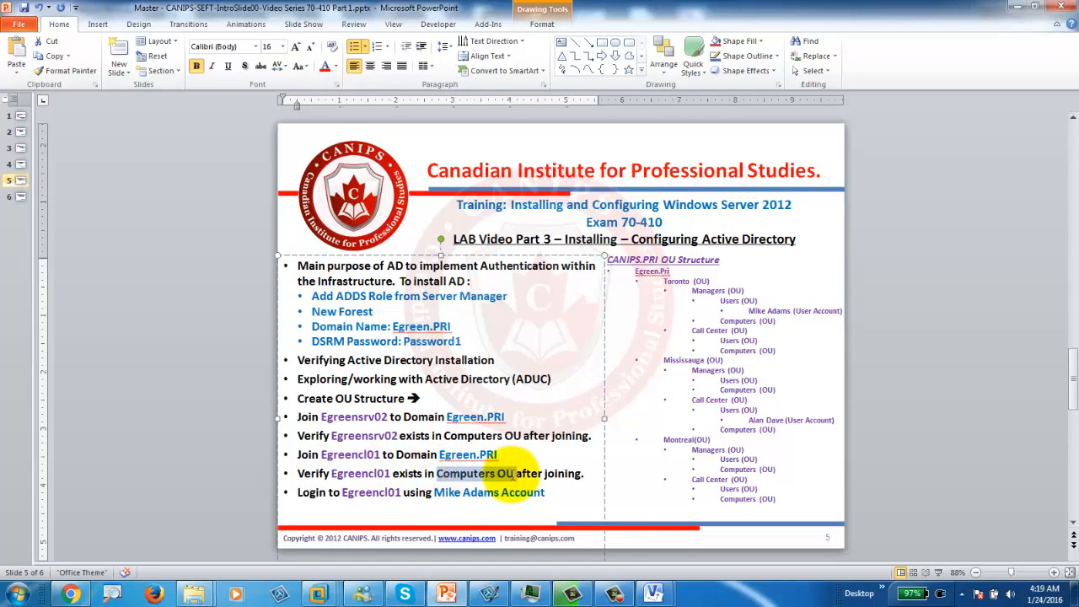
double_click(361, 474)
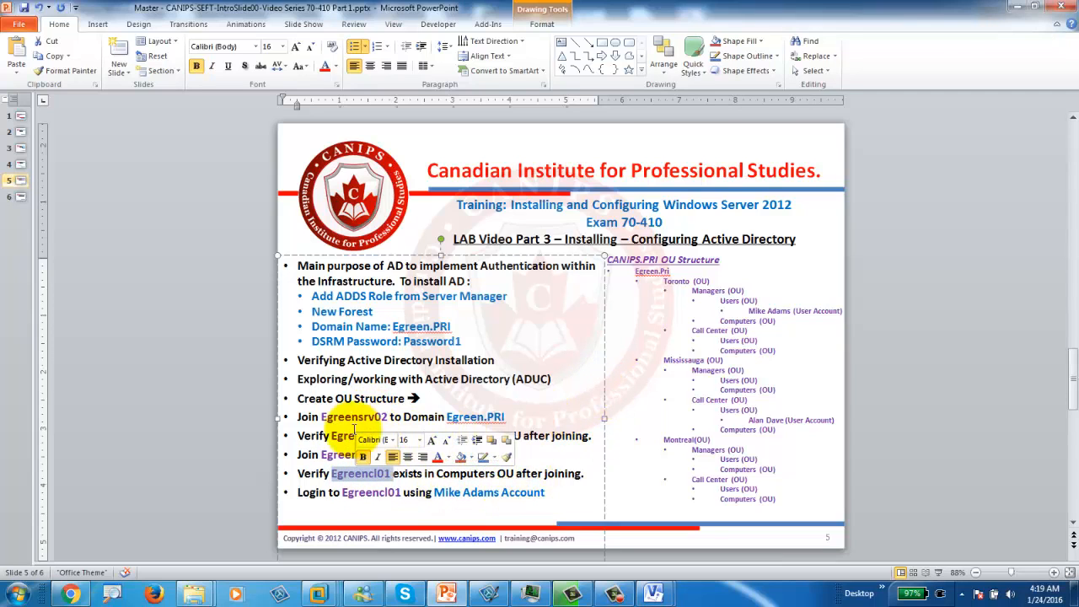
drag(303, 435, 486, 441)
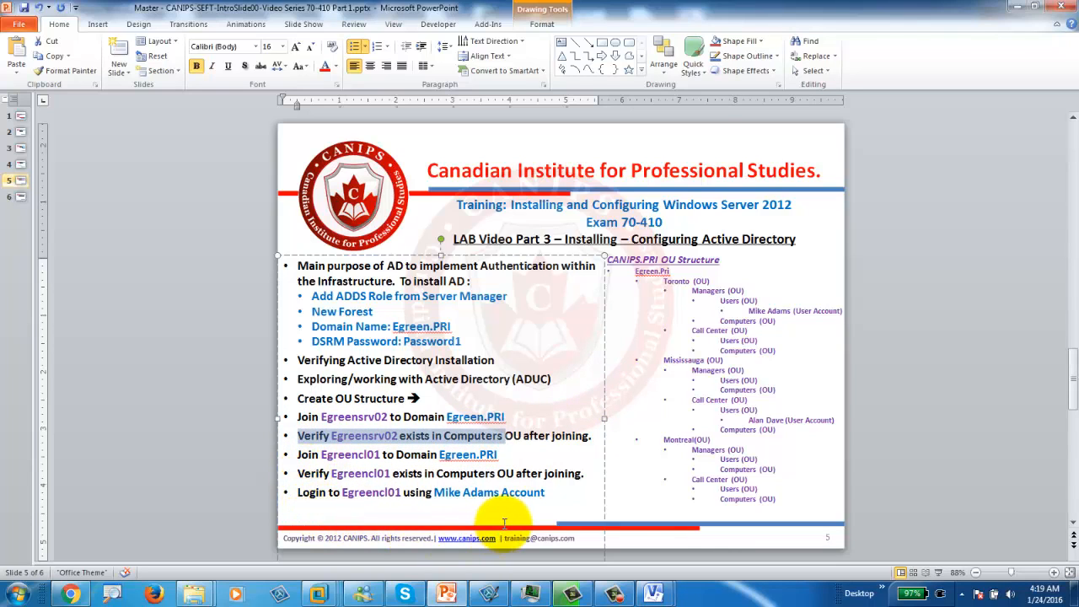
drag(434, 493, 501, 495)
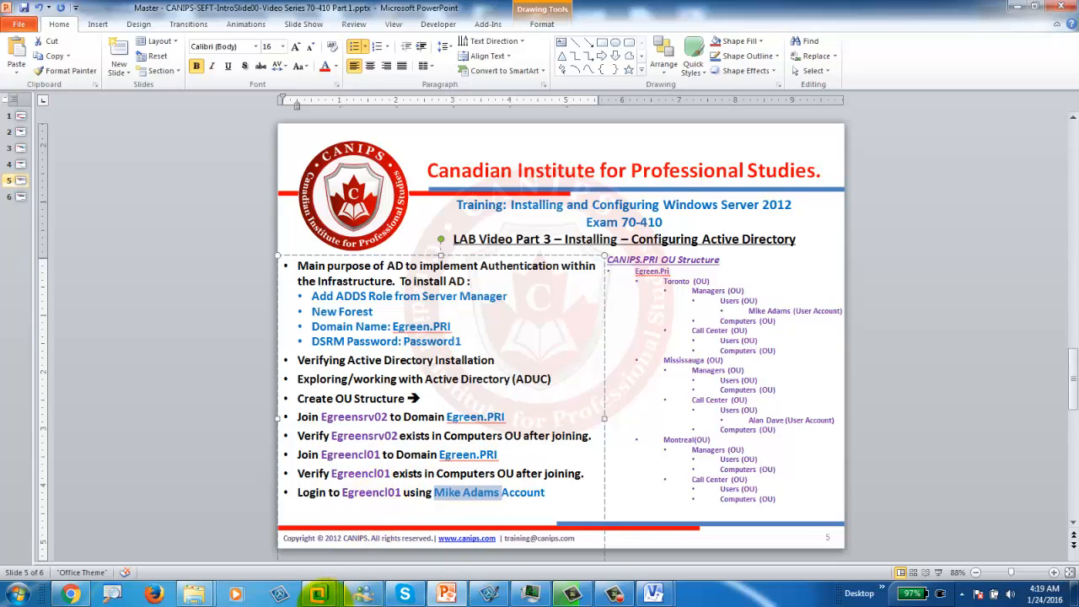
Step: Return to VMware Workstation and the EgreenCL01 virtual machine
mouse_move(346, 584)
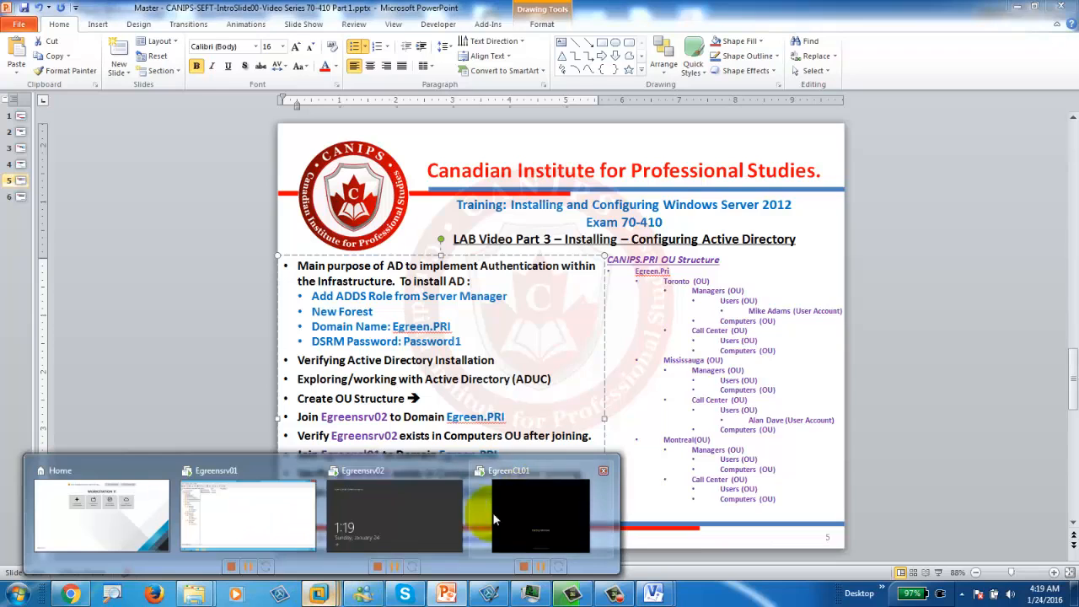
click(542, 459)
click(397, 56)
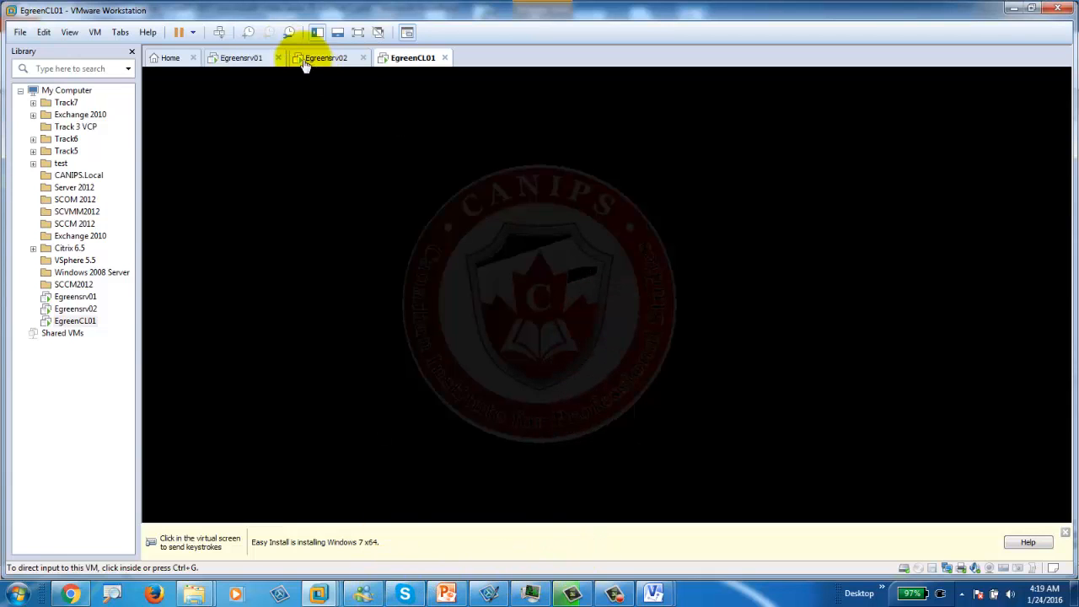
Step: On Egreensrv01, check the Toronto Managers user's logon name on the Account tab, then close the properties
click(244, 57)
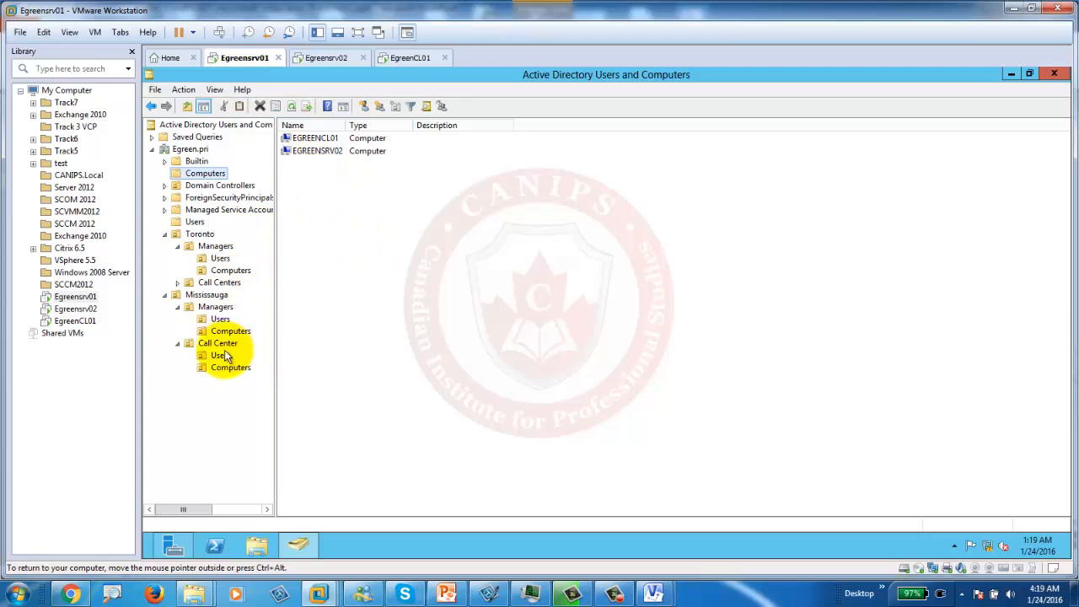
click(217, 258)
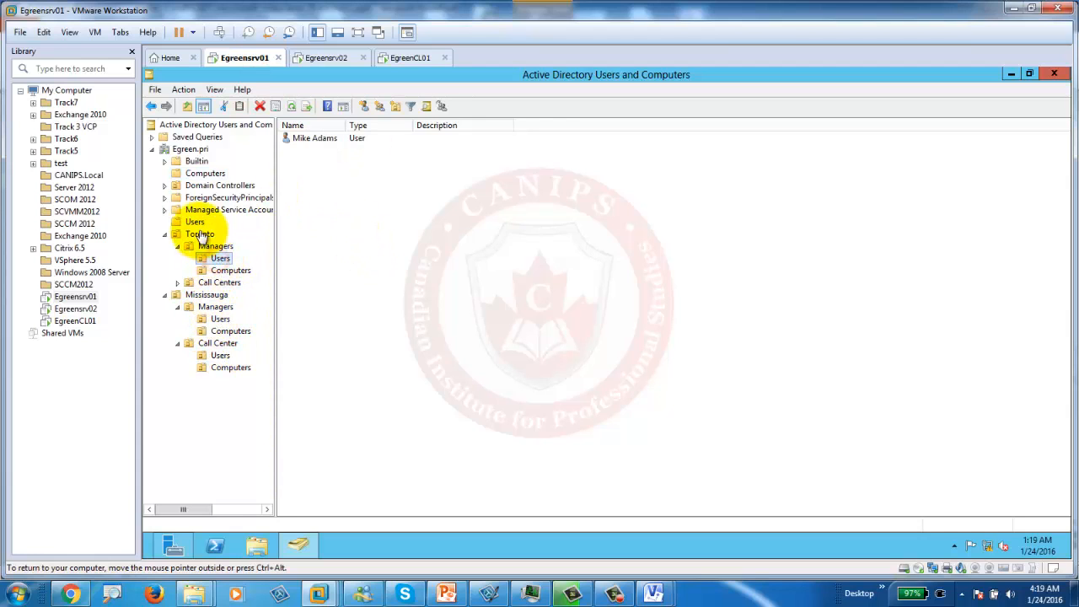
double_click(309, 137)
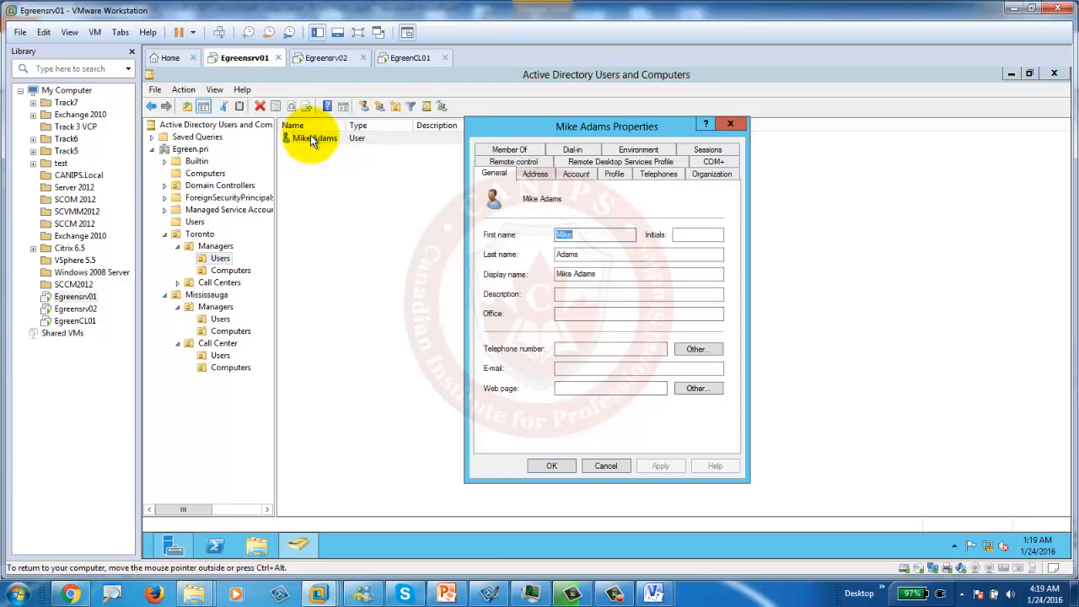
click(577, 174)
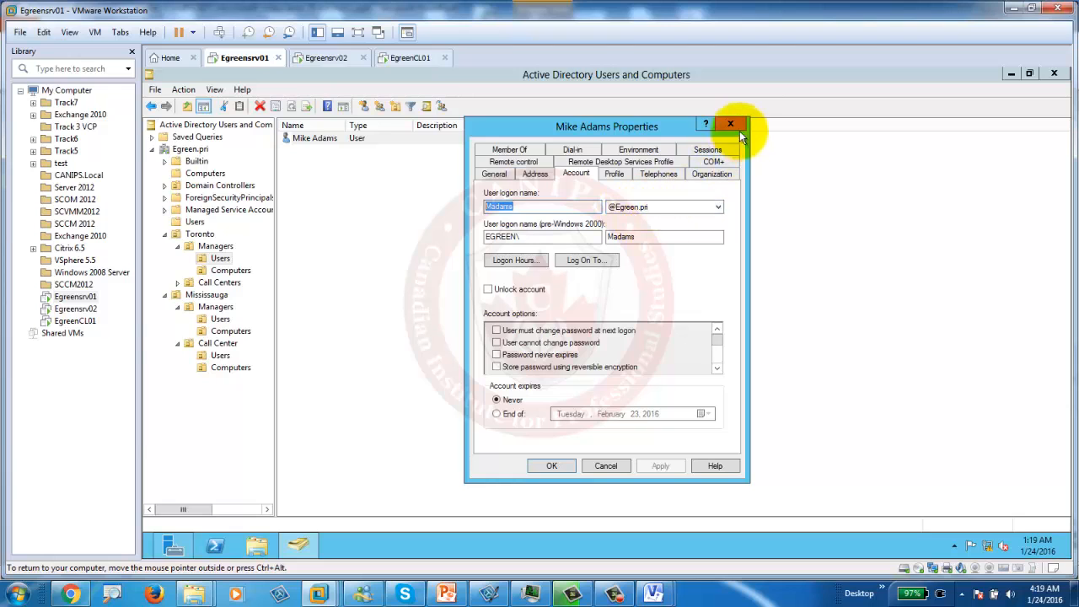
click(403, 55)
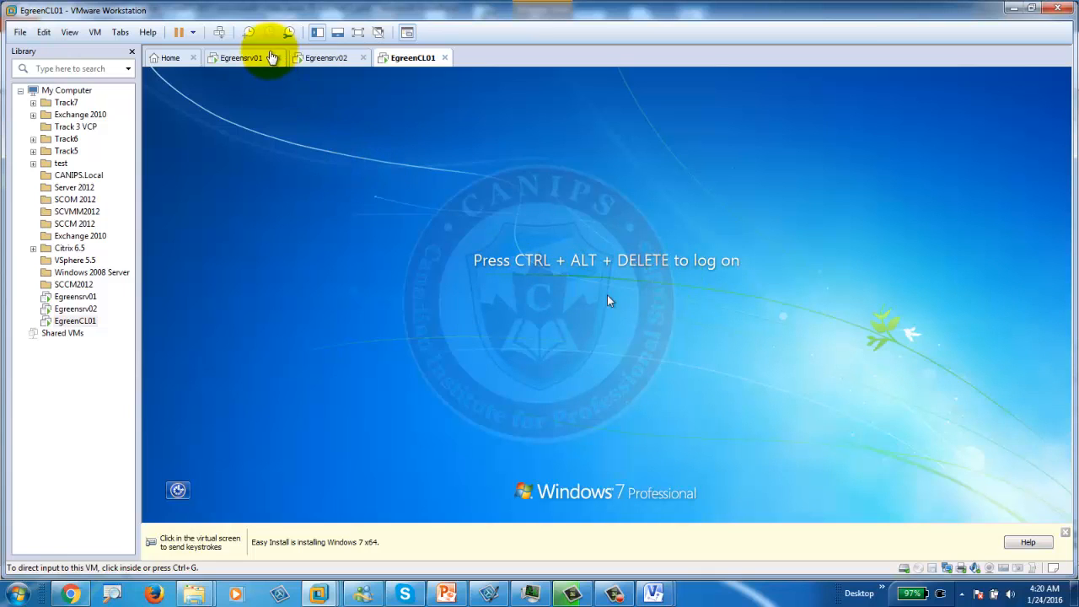
Step: Log on to EgreenCL01 as Other User with the Toronto manager's domain username and password
click(218, 32)
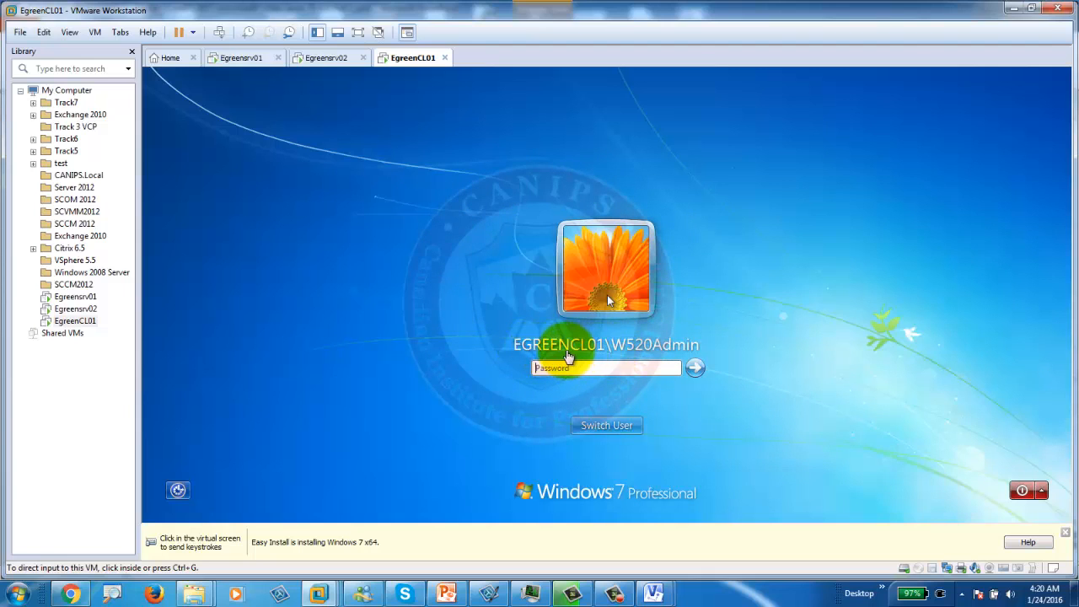
click(618, 427)
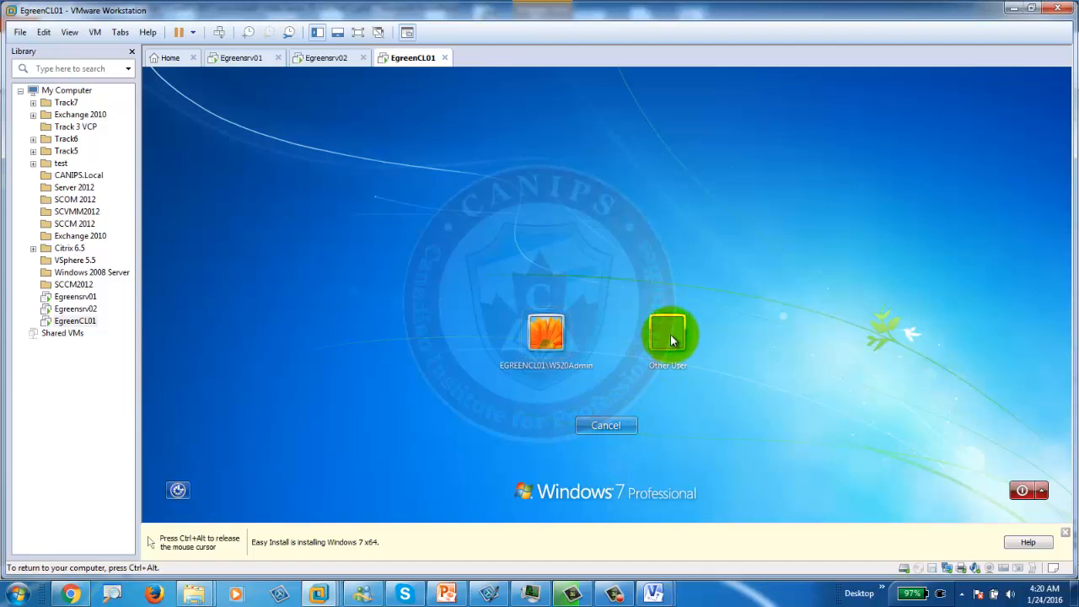
click(670, 337)
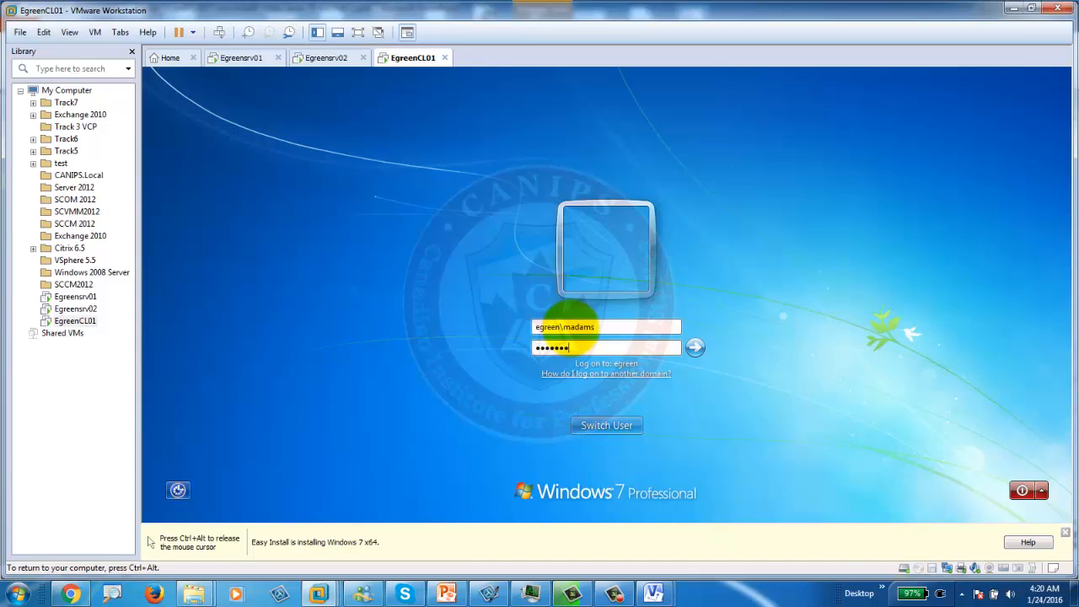
key(Return)
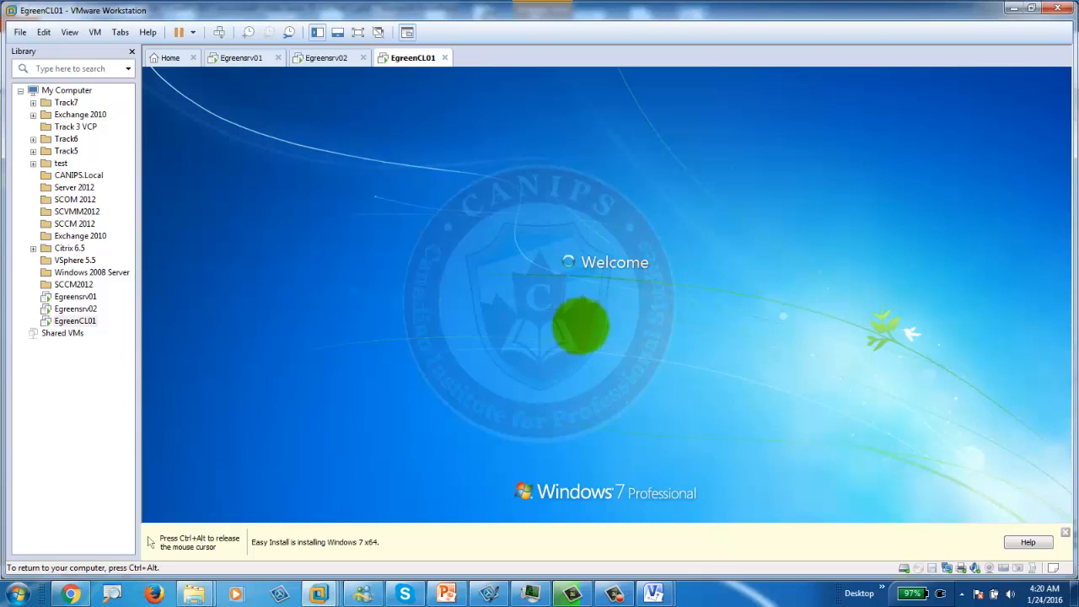
Step: Release the mouse, glance at Egreensrv01, then dismiss the Easy Install bar on EgreenCL01
key(ctrl+alt)
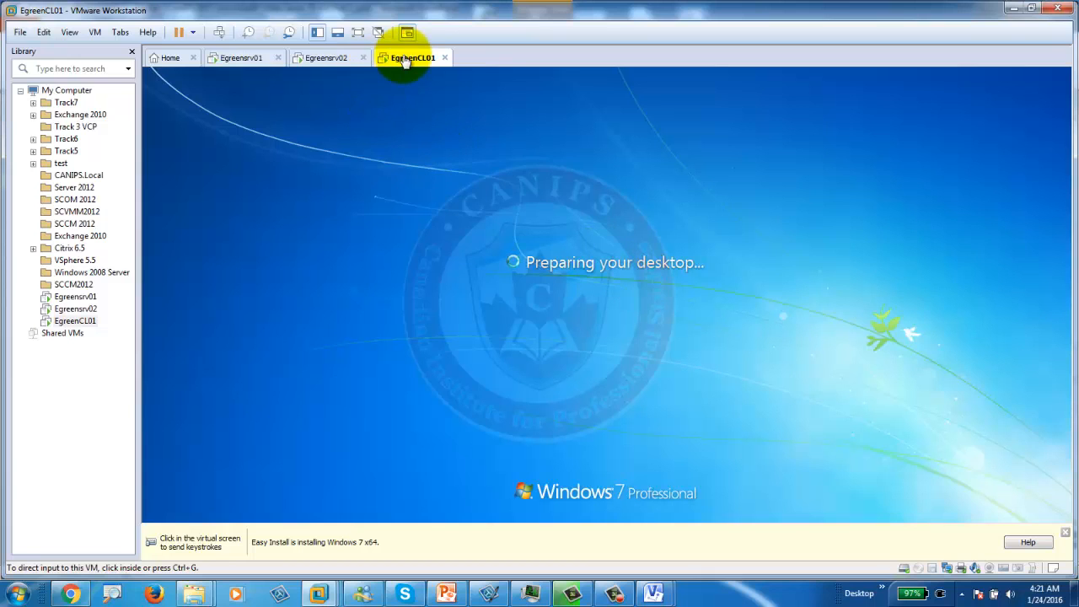
click(241, 59)
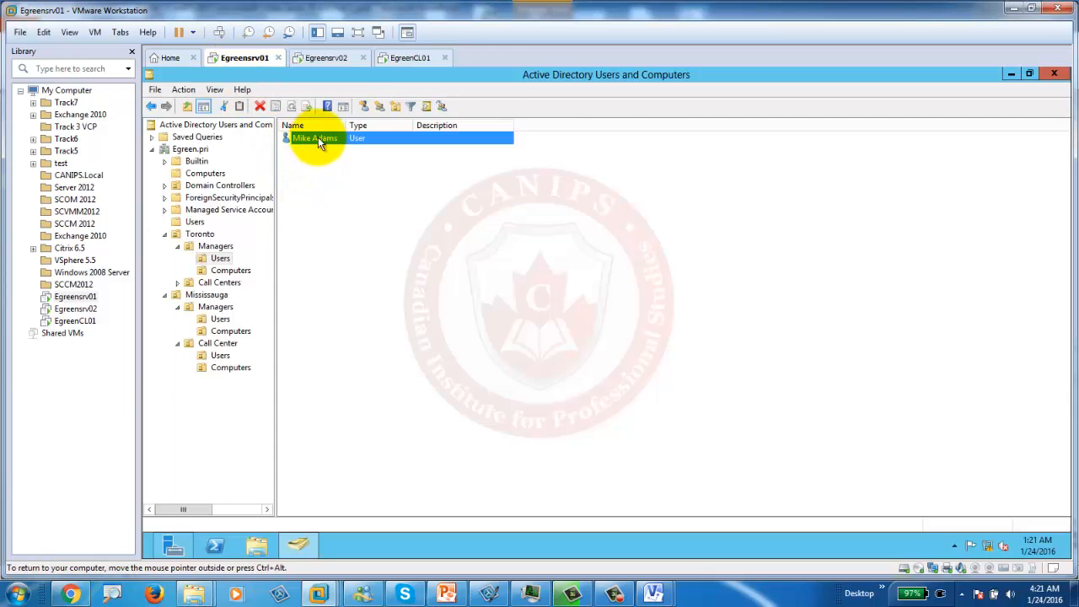
click(413, 58)
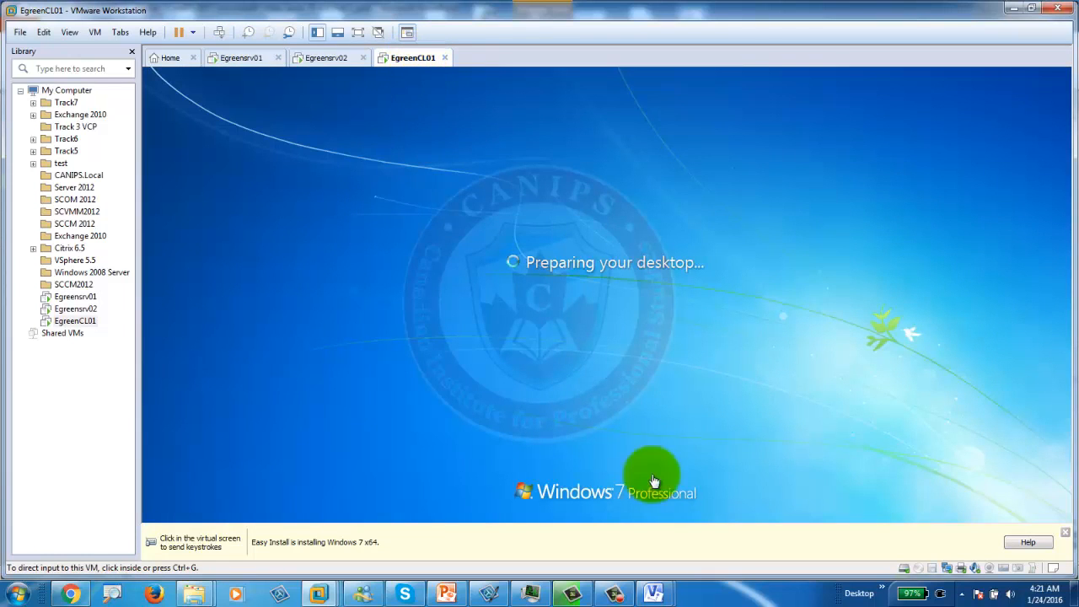
click(1064, 532)
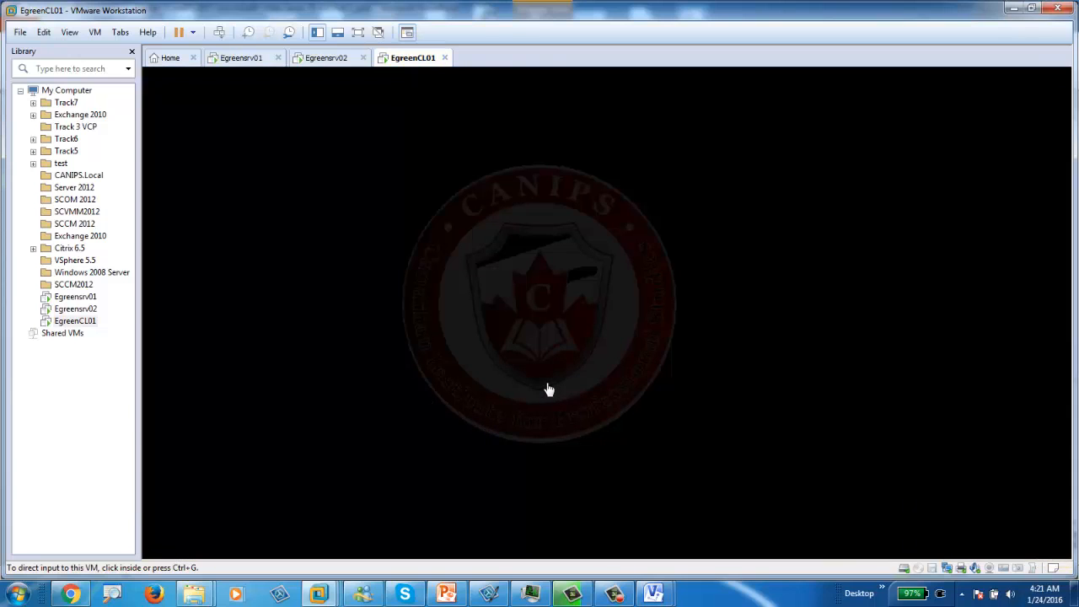
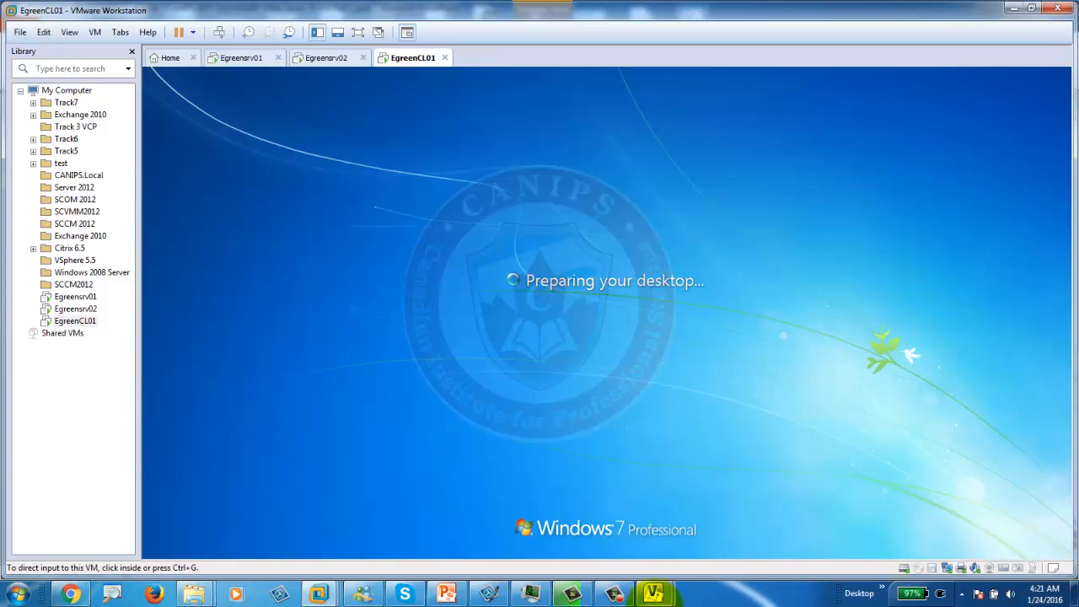
Step: Wait out 'Preparing your desktop' on EgreenCL01 until the Windows 7 desktop appears
click(614, 594)
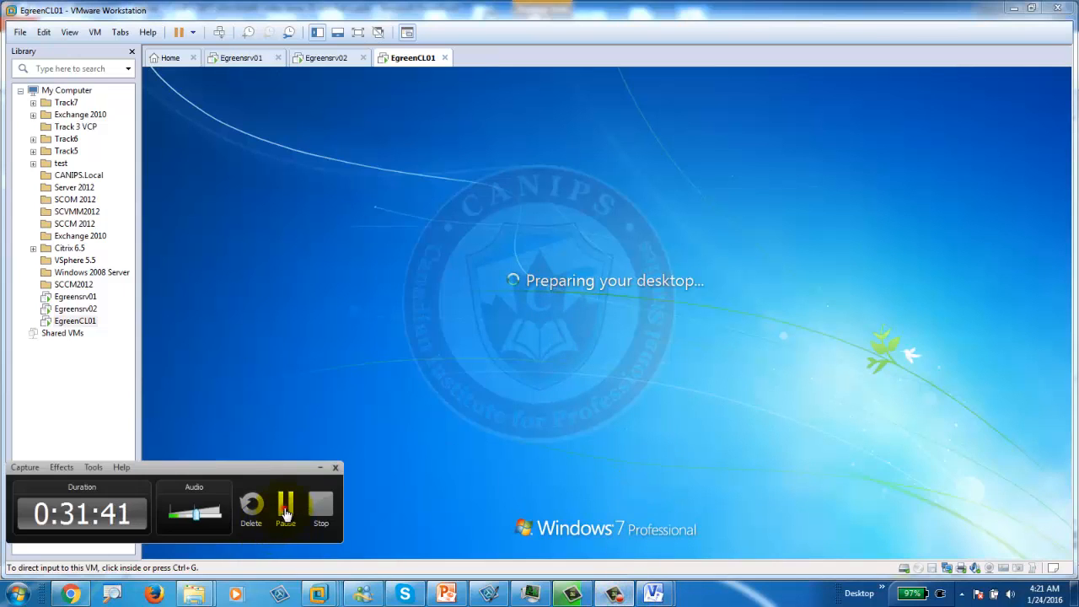
click(285, 504)
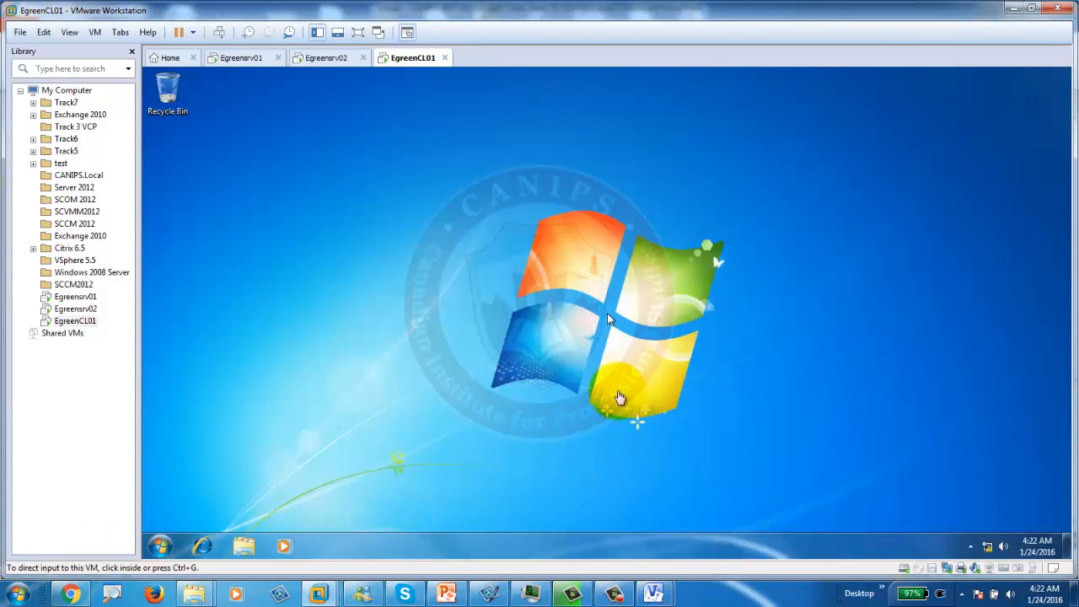
click(614, 593)
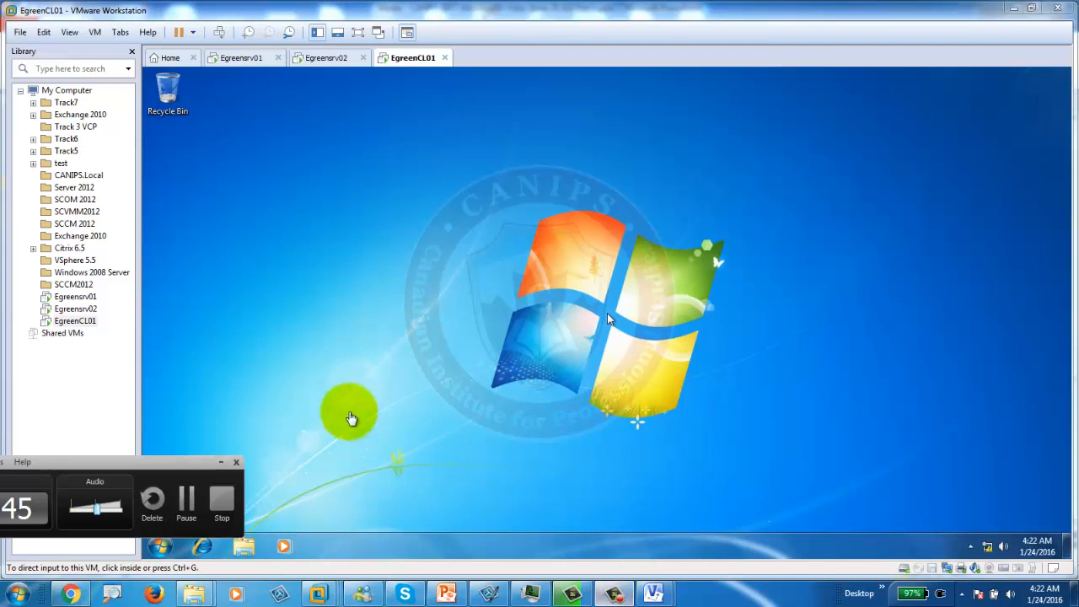
click(330, 398)
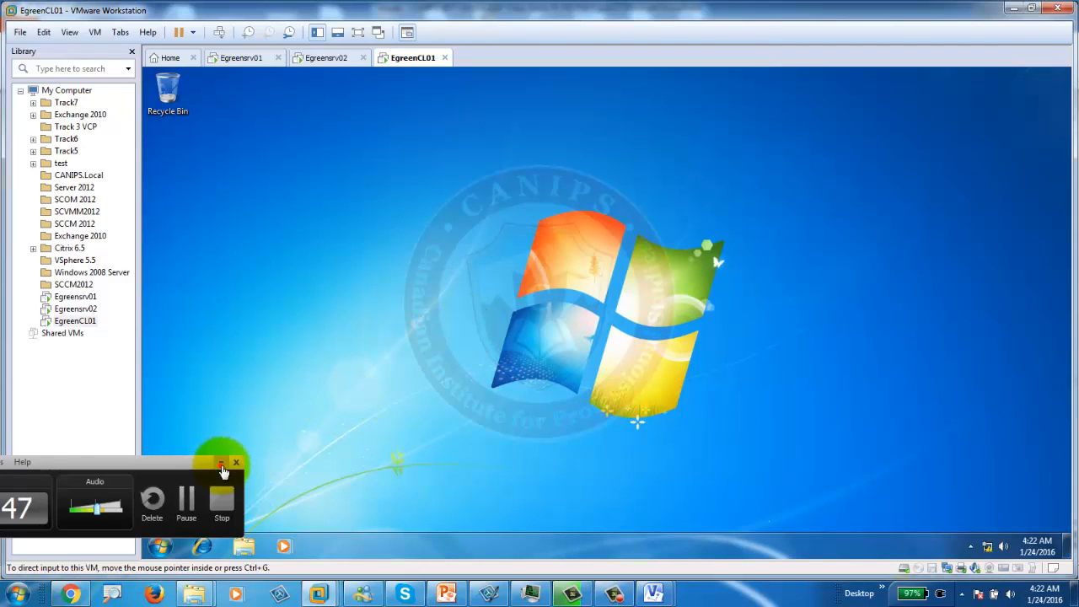
click(220, 462)
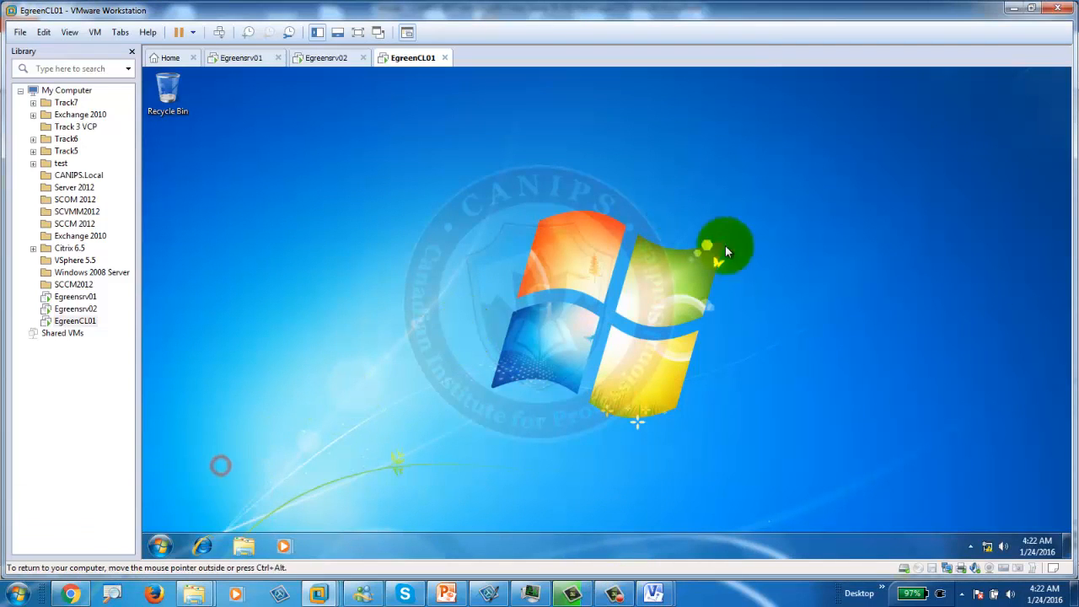
Step: Open EgreenCL01's Start menu, then view the Toronto Managers user in Egreensrv01's Active Directory
click(159, 546)
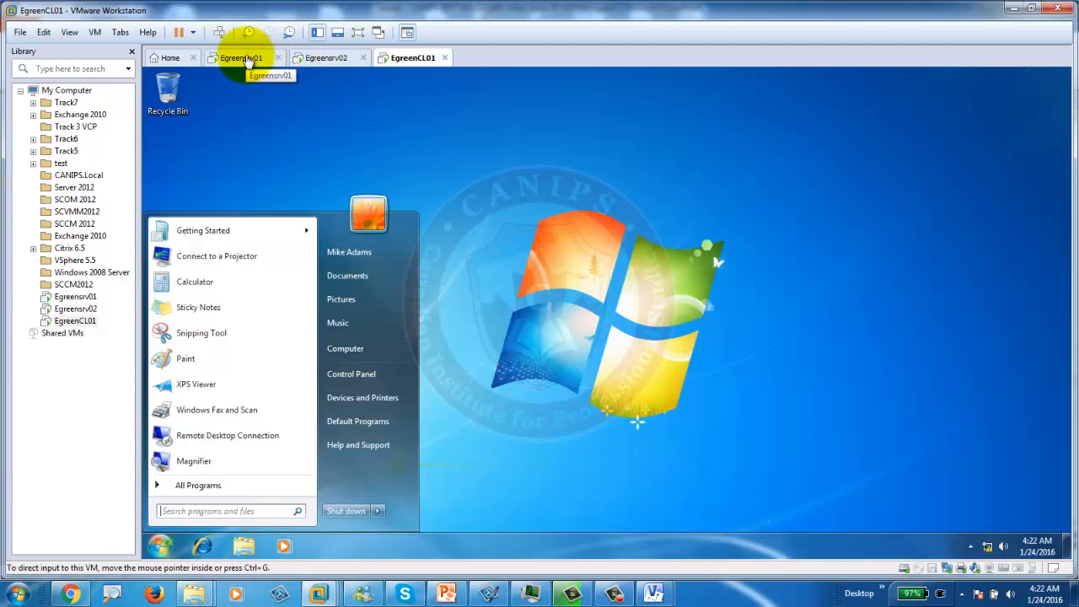
click(244, 58)
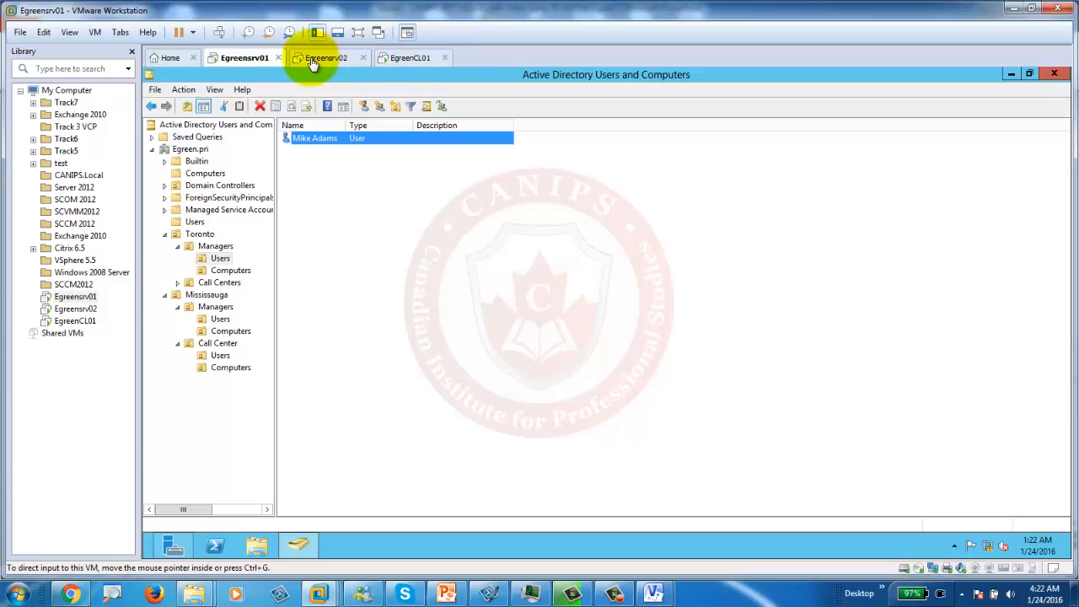
Step: Return to EgreenCL01, where the Start menu shows the signed-in domain user
click(407, 59)
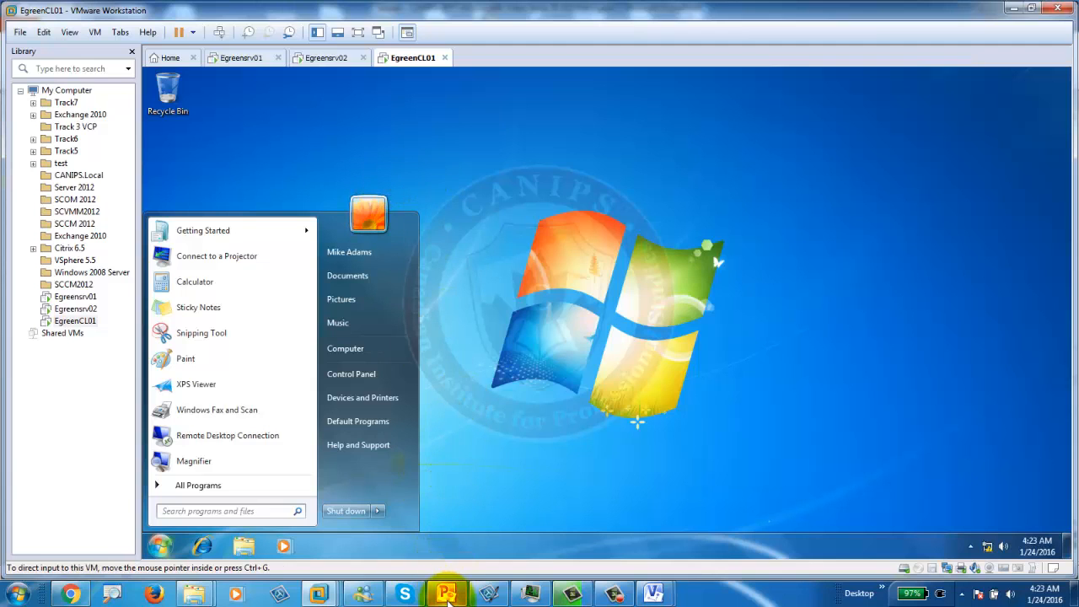
mouse_move(448, 597)
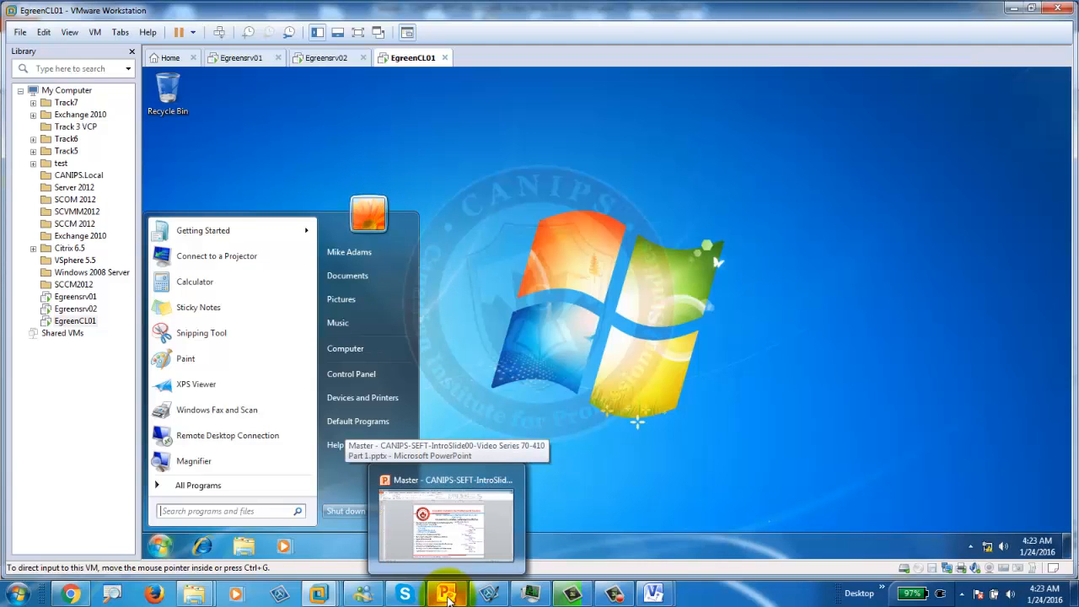
click(592, 588)
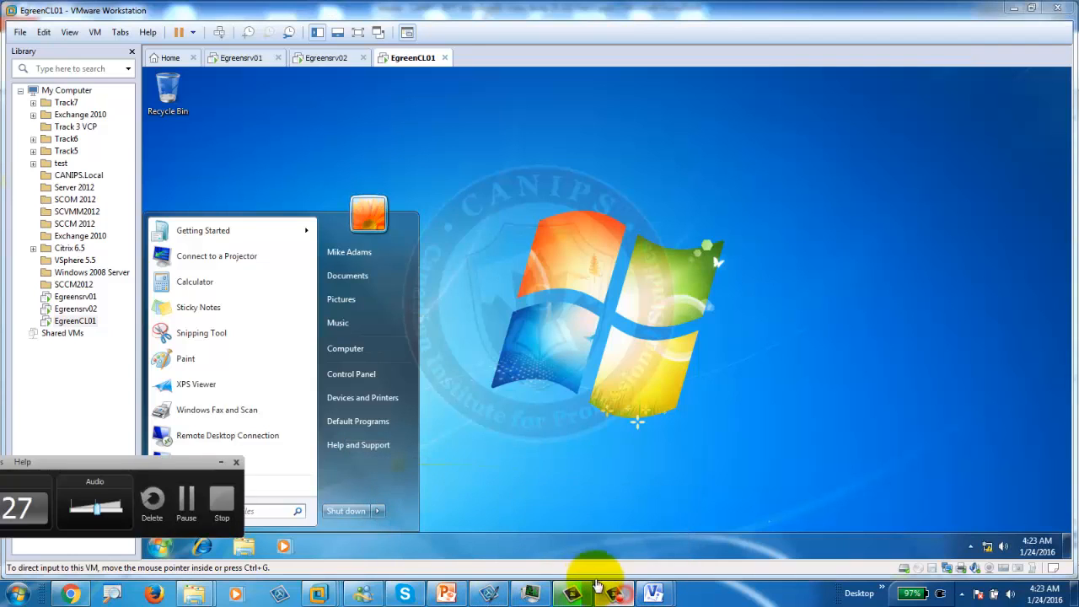
click(221, 503)
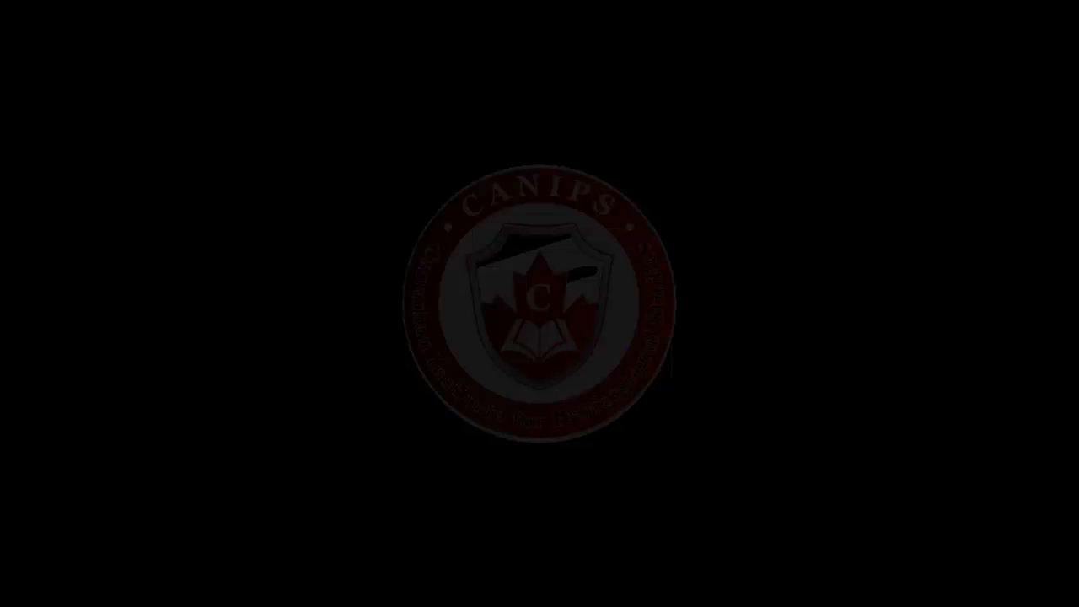